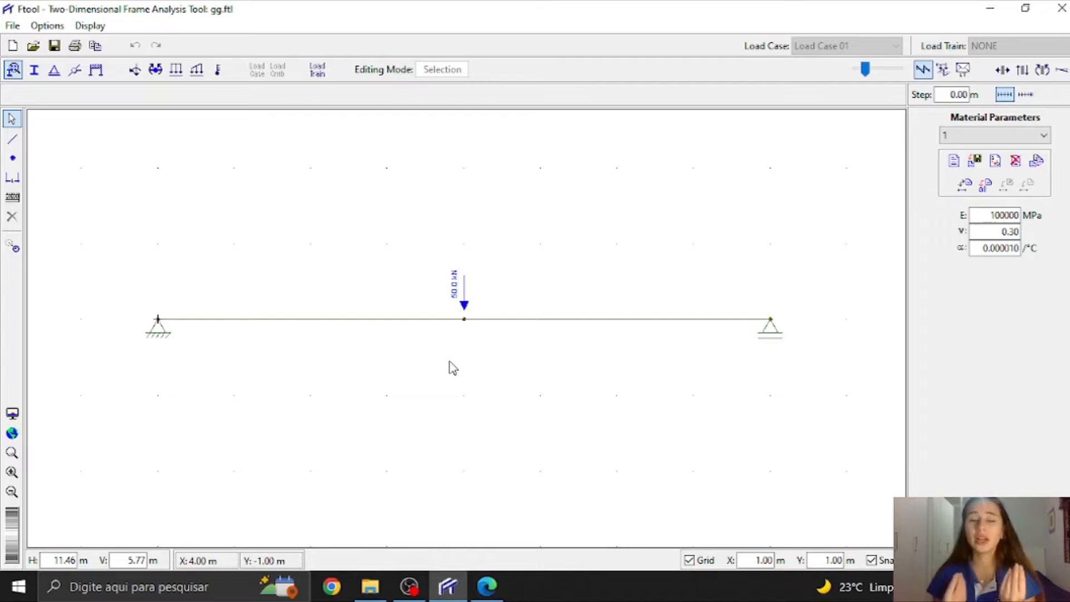
Step: Try deleting the beam's midspan node that carries the 50 kN load, and undo the deletion
{"action": "left_click", "coordinate": [466, 324]}
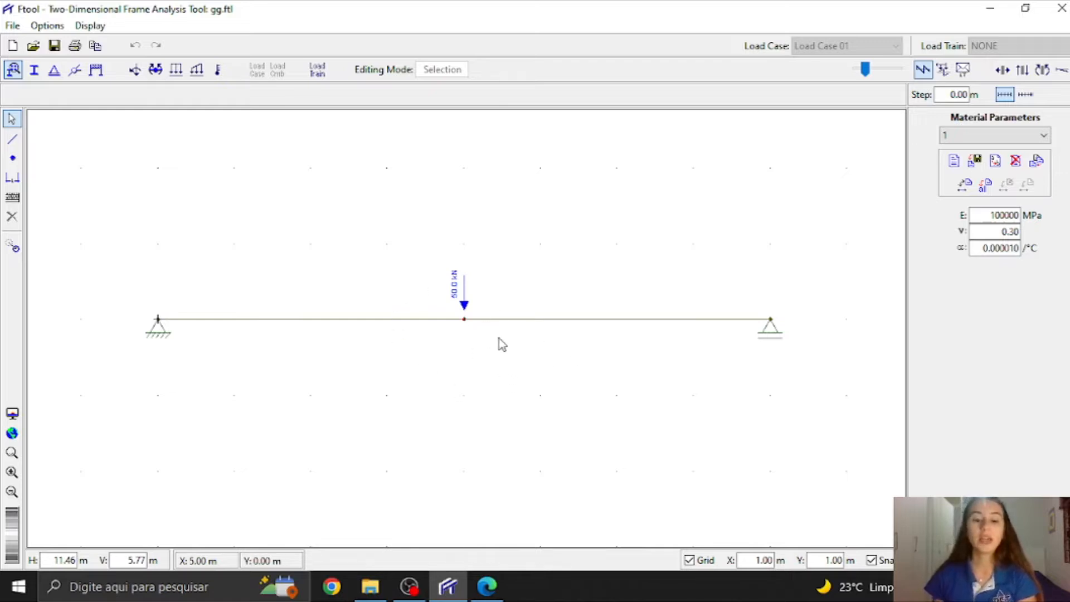
{"action": "mouse_move", "coordinate": [527, 319]}
{"action": "left_mouse_down"}
{"action": "mouse_move", "coordinate": [528, 246]}
{"action": "mouse_move", "coordinate": [520, 320]}
{"action": "left_mouse_up"}
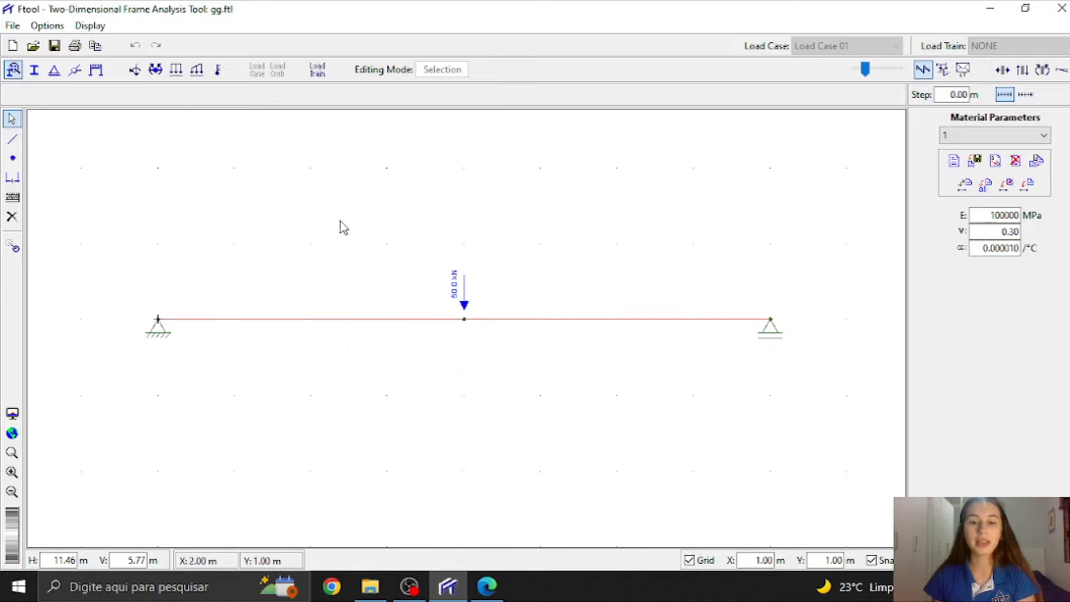
{"action": "left_click", "coordinate": [467, 325]}
{"action": "left_click", "coordinate": [465, 320]}
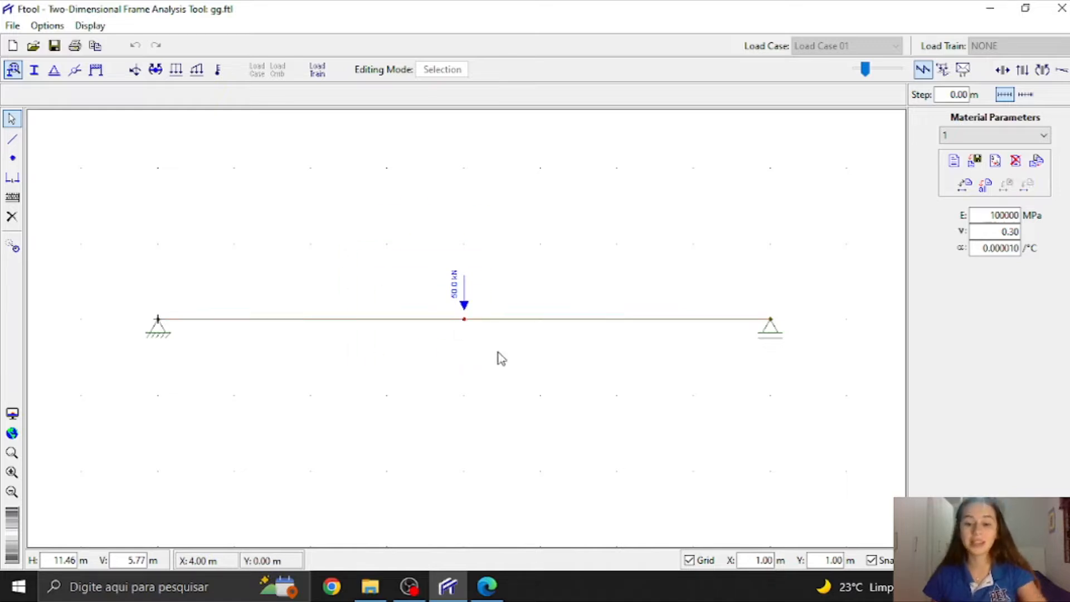
{"action": "key", "text": "Delete"}
{"action": "left_click", "coordinate": [498, 324]}
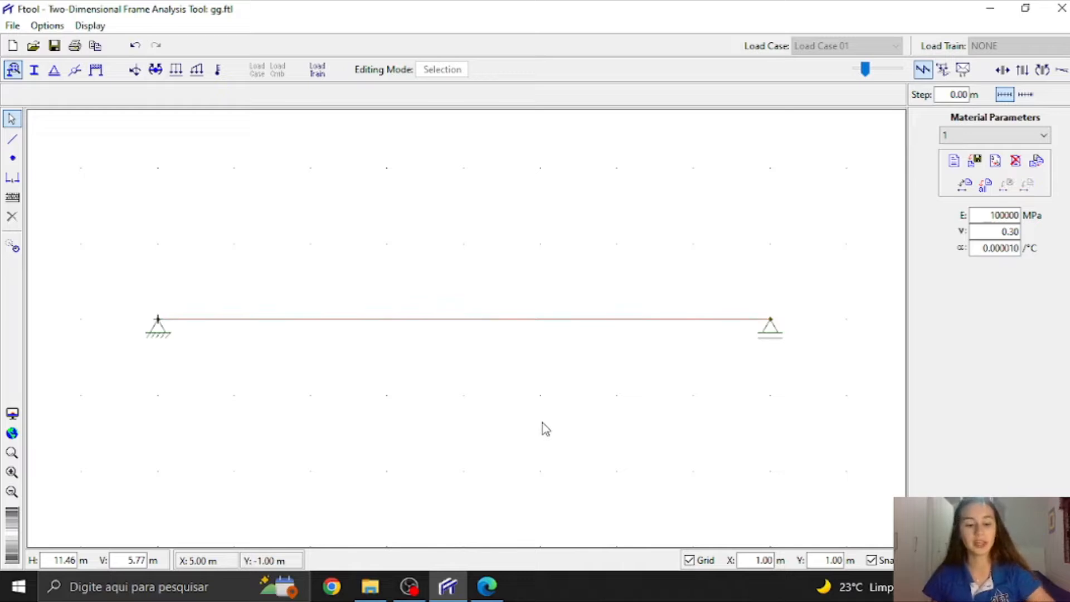
{"action": "key", "text": "ctrl+z"}
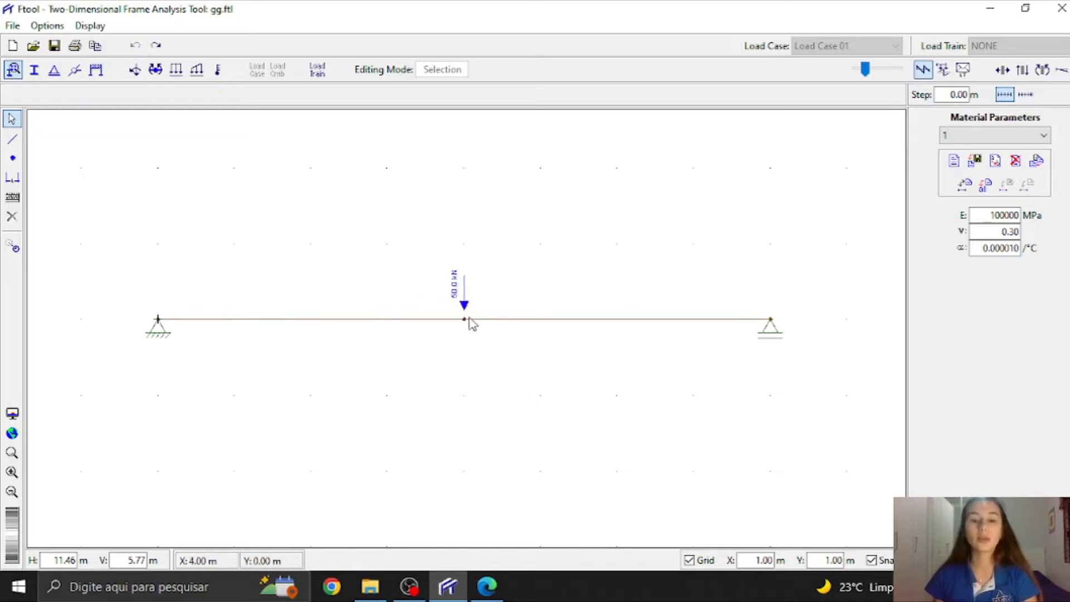
{"action": "left_click", "coordinate": [437, 321], "text": "shift"}
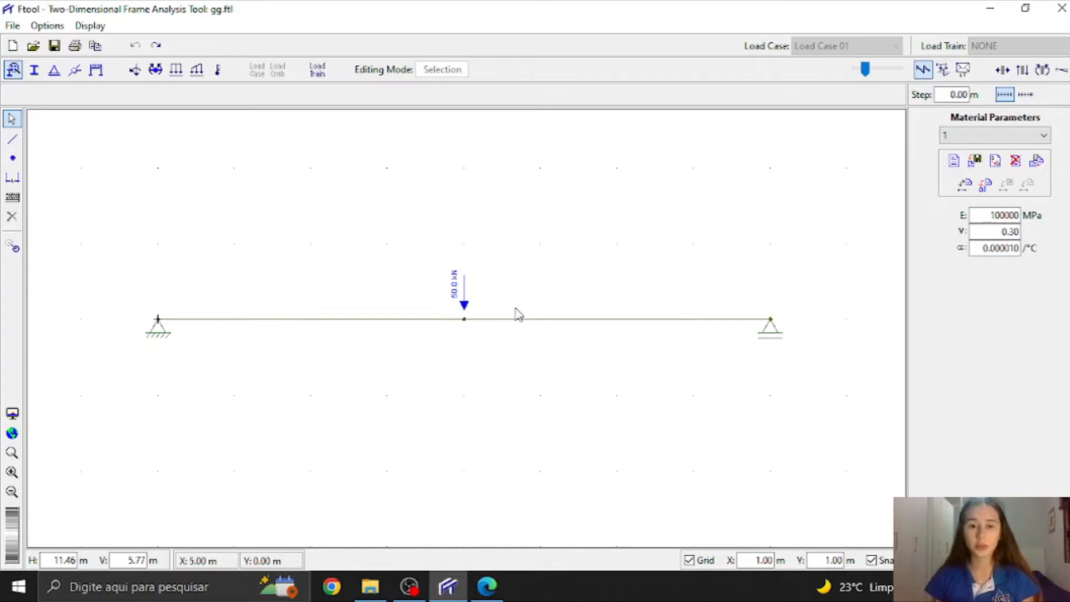
Step: View the beam's bending moment diagram and its shear force diagram, and return to selection mode
{"action": "scroll", "coordinate": [593, 309], "scroll_direction": "down", "scroll_amount": 1}
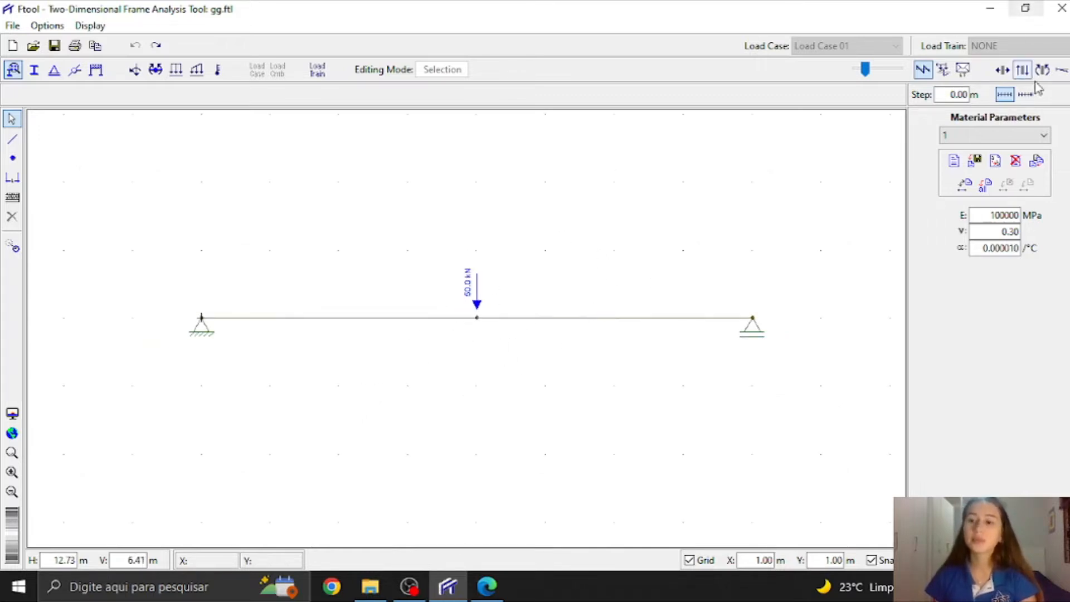
{"action": "left_click", "coordinate": [1043, 69]}
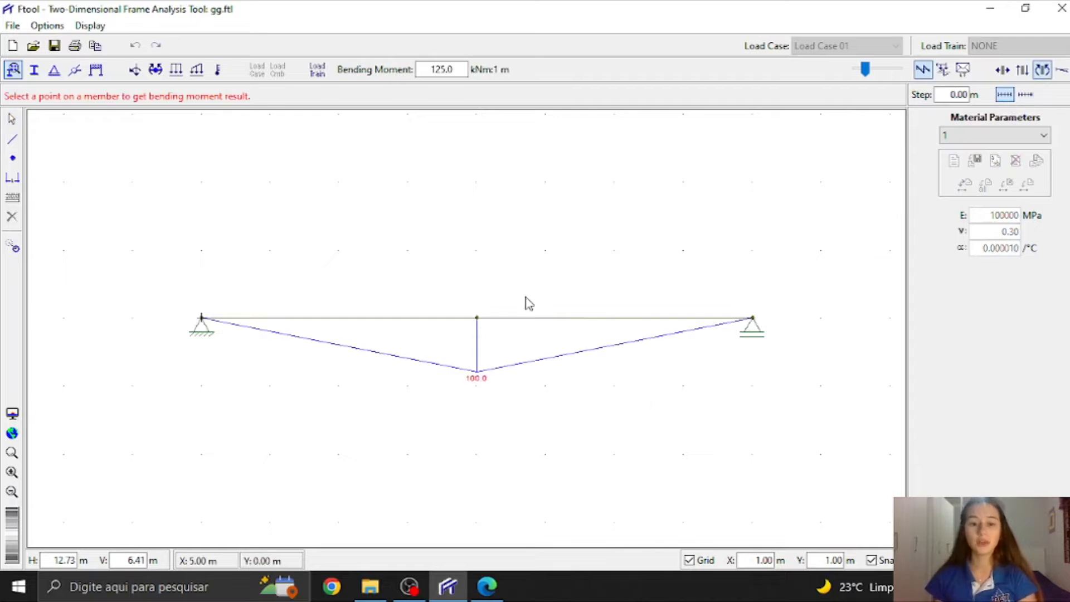
{"action": "scroll", "coordinate": [544, 363], "scroll_direction": "up", "scroll_amount": 1}
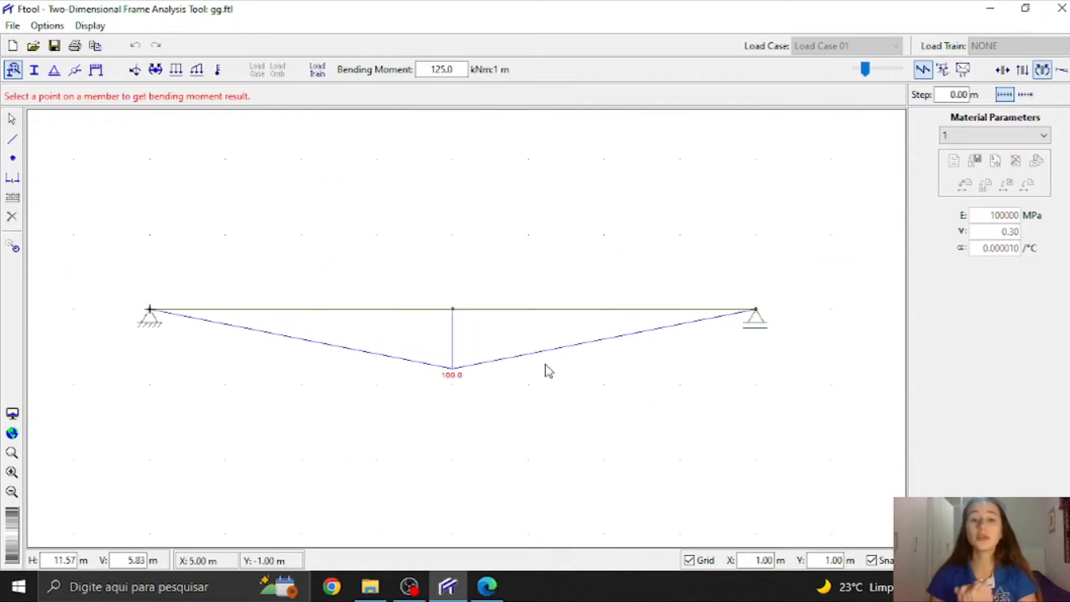
{"action": "left_click", "coordinate": [1023, 69]}
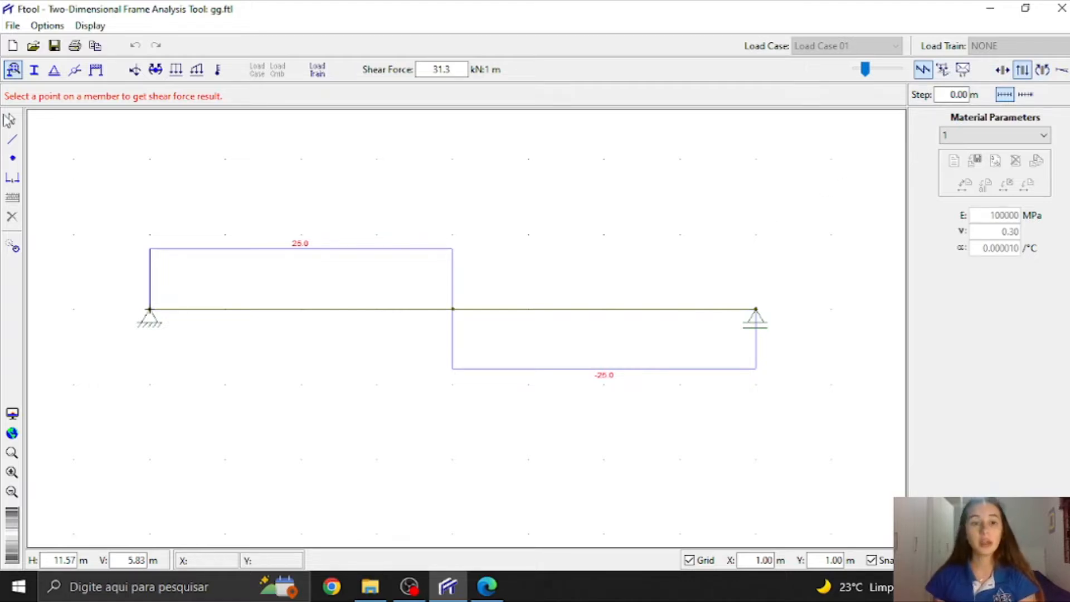
{"action": "left_click", "coordinate": [12, 119]}
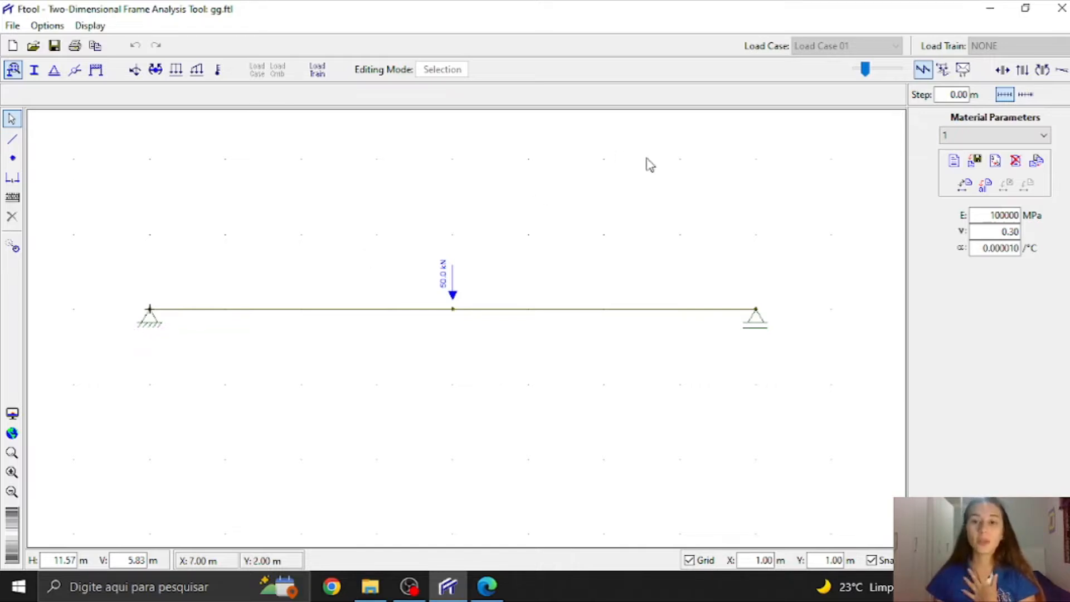
Step: Display the shear force diagram together with the support reactions and their values
{"action": "left_click", "coordinate": [1023, 72]}
{"action": "left_click", "coordinate": [1024, 70]}
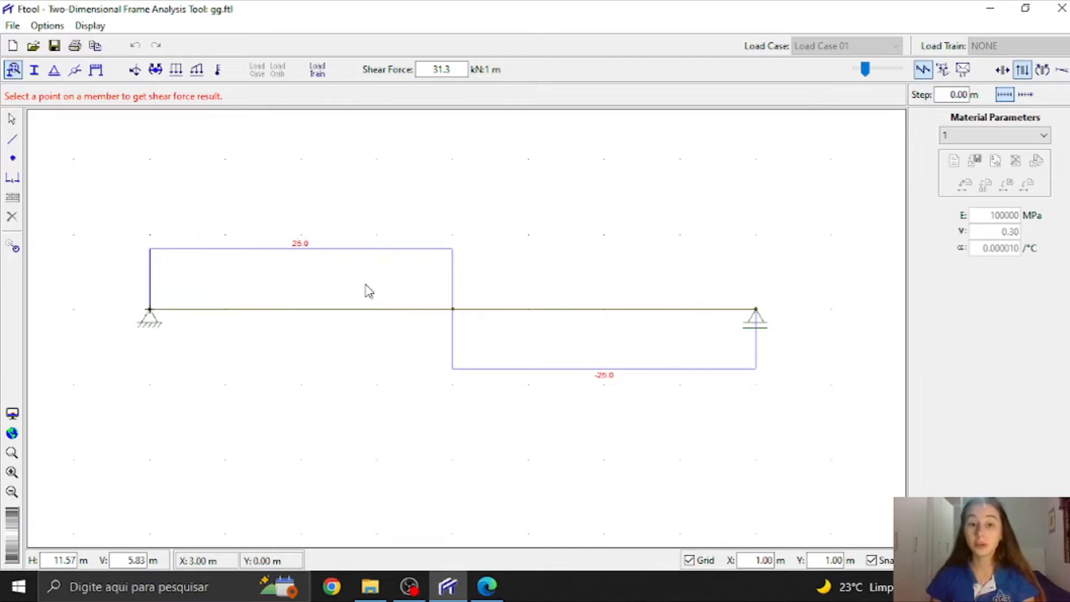
{"action": "scroll", "coordinate": [366, 289], "scroll_direction": "up", "scroll_amount": 1}
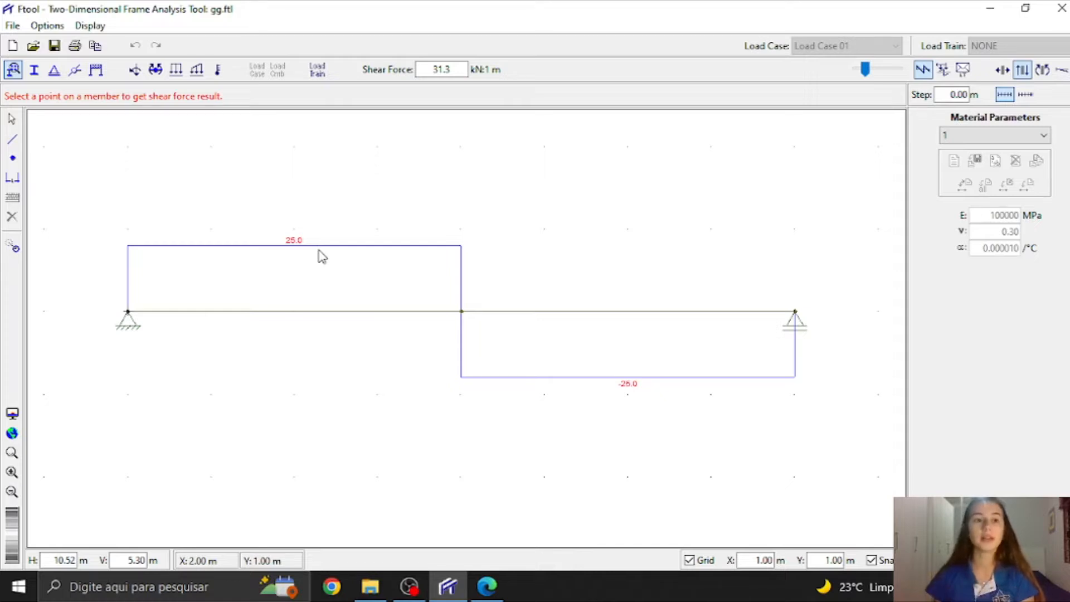
{"action": "left_click", "coordinate": [90, 25]}
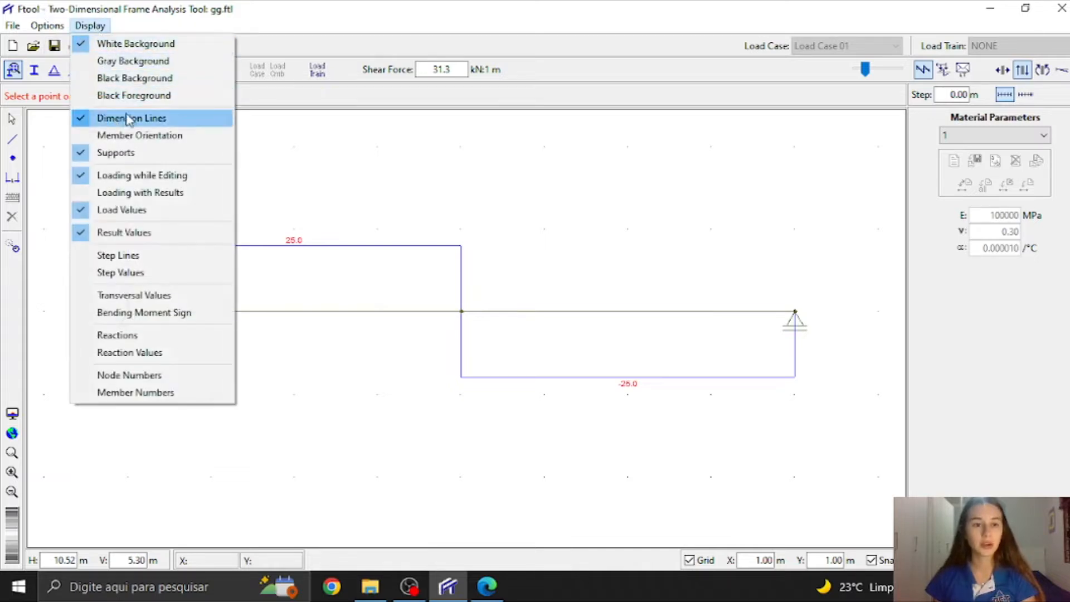
{"action": "left_click", "coordinate": [158, 341]}
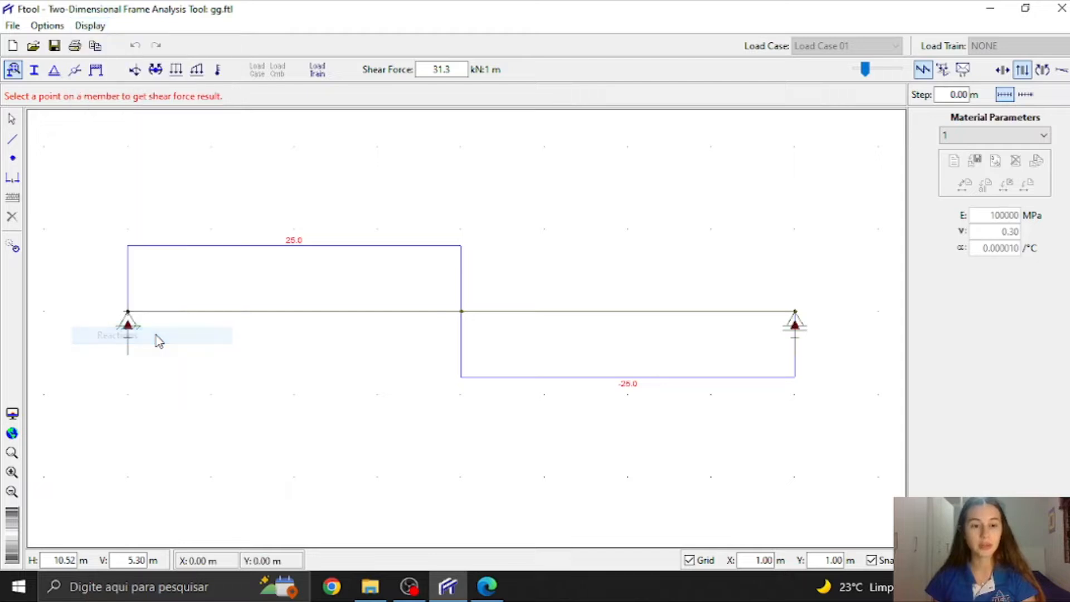
{"action": "left_click", "coordinate": [96, 28]}
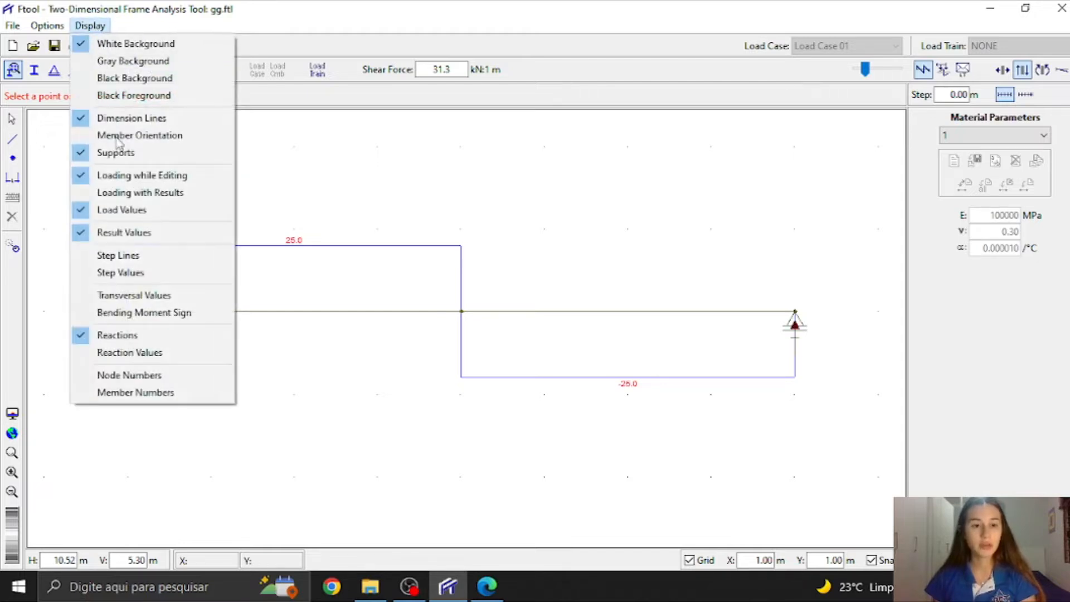
{"action": "left_click", "coordinate": [159, 357]}
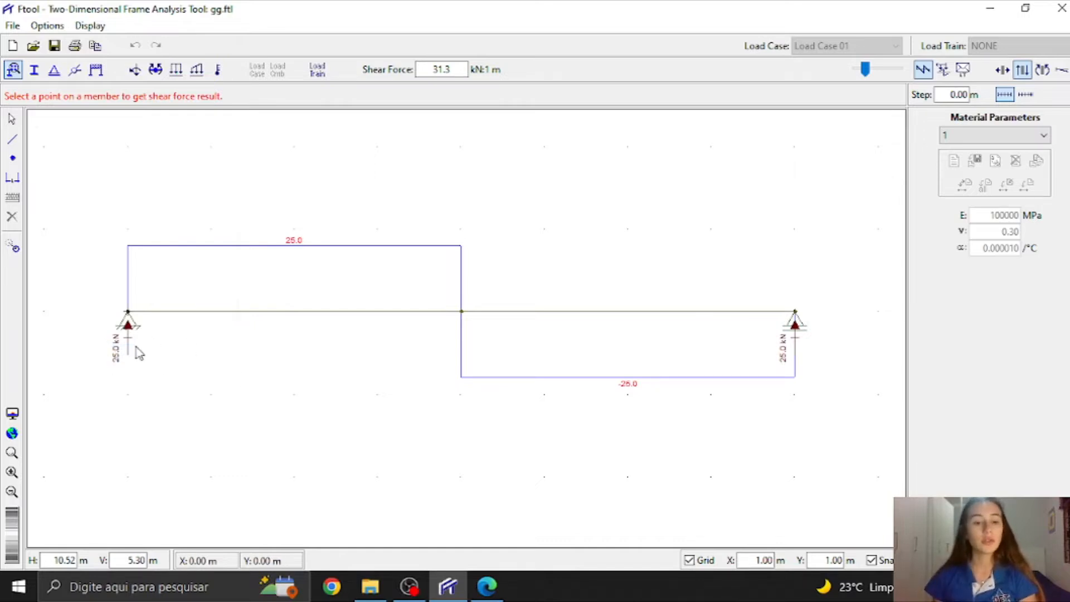
Step: Examine the reaction values at both supports, the shear force values along the beam and the available display options
{"action": "scroll", "coordinate": [132, 348], "scroll_direction": "up", "scroll_amount": 1}
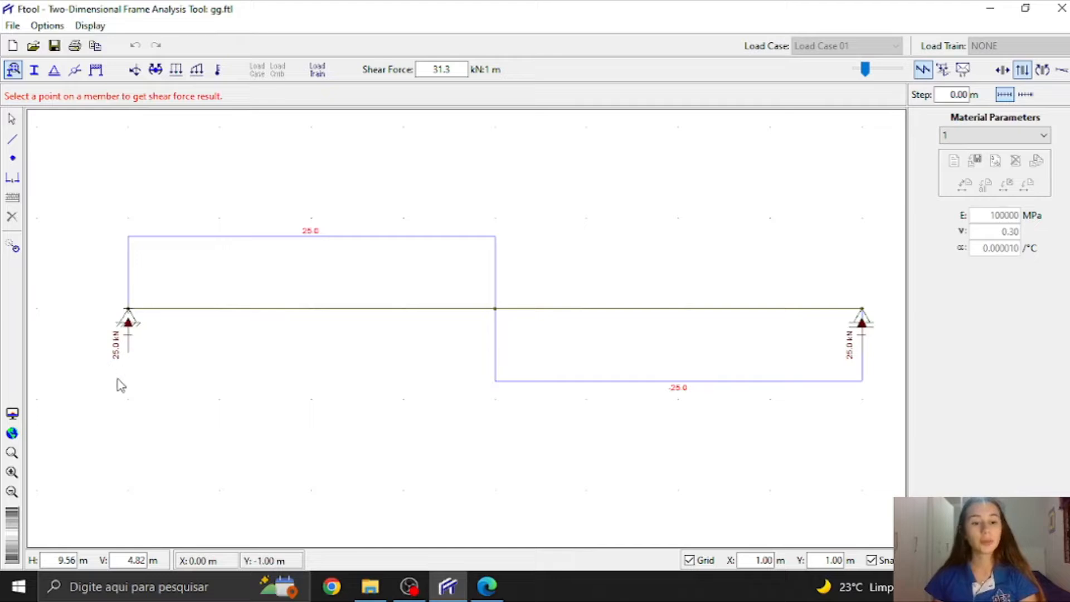
{"action": "scroll", "coordinate": [136, 342], "scroll_direction": "up", "scroll_amount": 1}
{"action": "scroll", "coordinate": [118, 385], "scroll_direction": "down", "scroll_amount": 3}
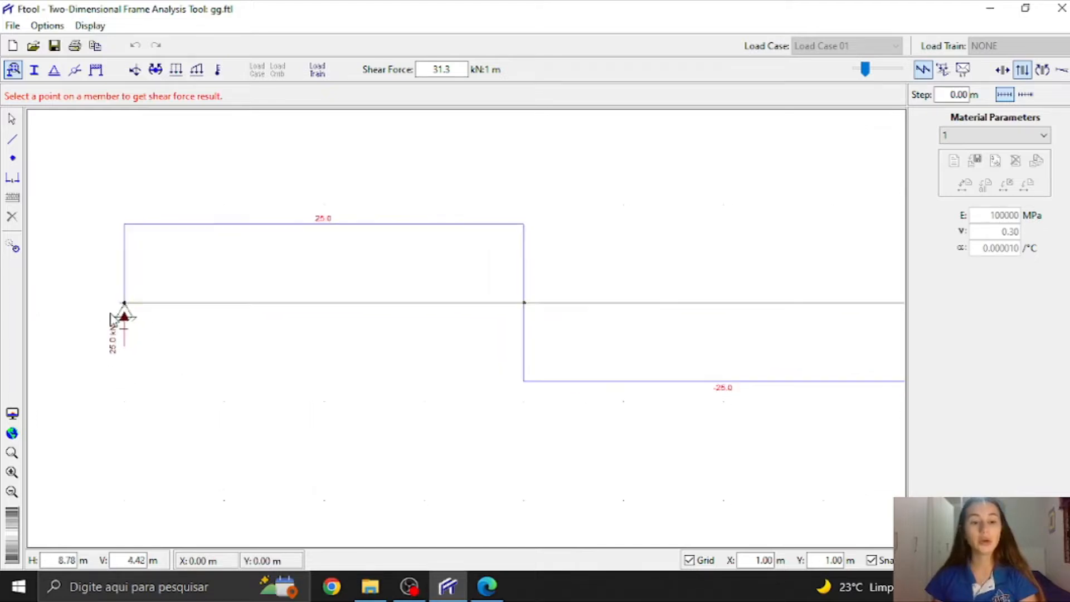
{"action": "scroll", "coordinate": [781, 341], "scroll_direction": "up", "scroll_amount": 3}
{"action": "scroll", "coordinate": [781, 342], "scroll_direction": "down", "scroll_amount": 1}
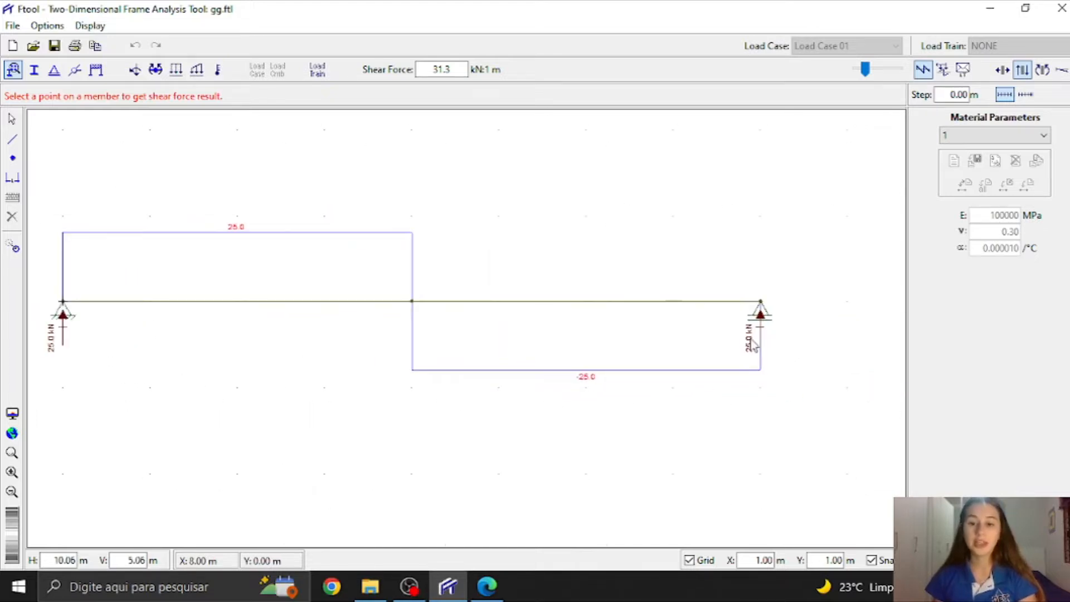
{"action": "left_click_drag", "start_coordinate": [119, 334], "coordinate": [139, 327]}
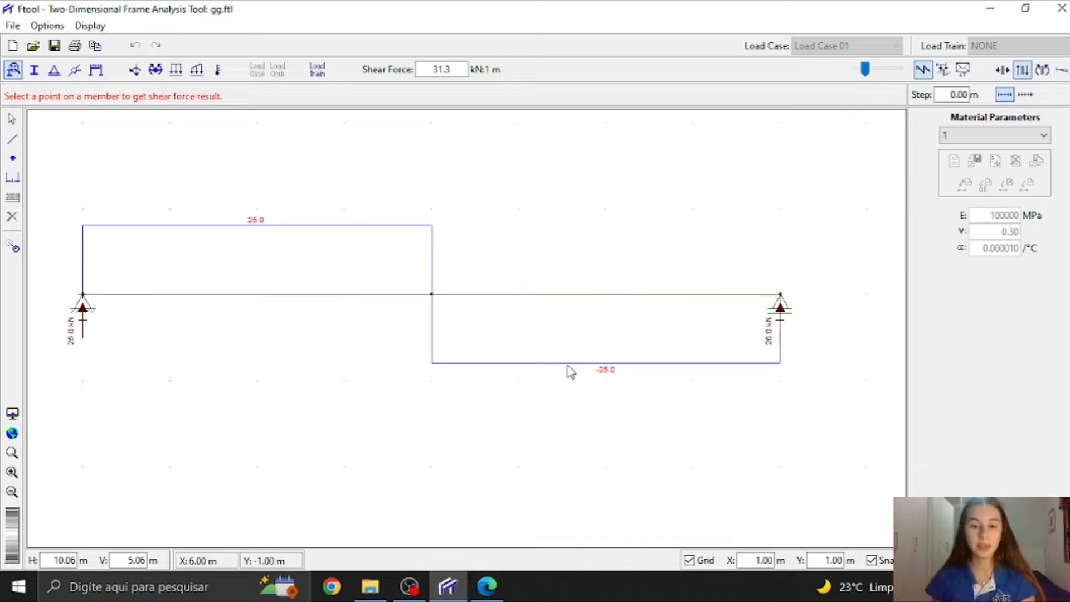
{"action": "scroll", "coordinate": [437, 411], "scroll_direction": "down", "scroll_amount": 2}
{"action": "scroll", "coordinate": [456, 351], "scroll_direction": "up", "scroll_amount": 1}
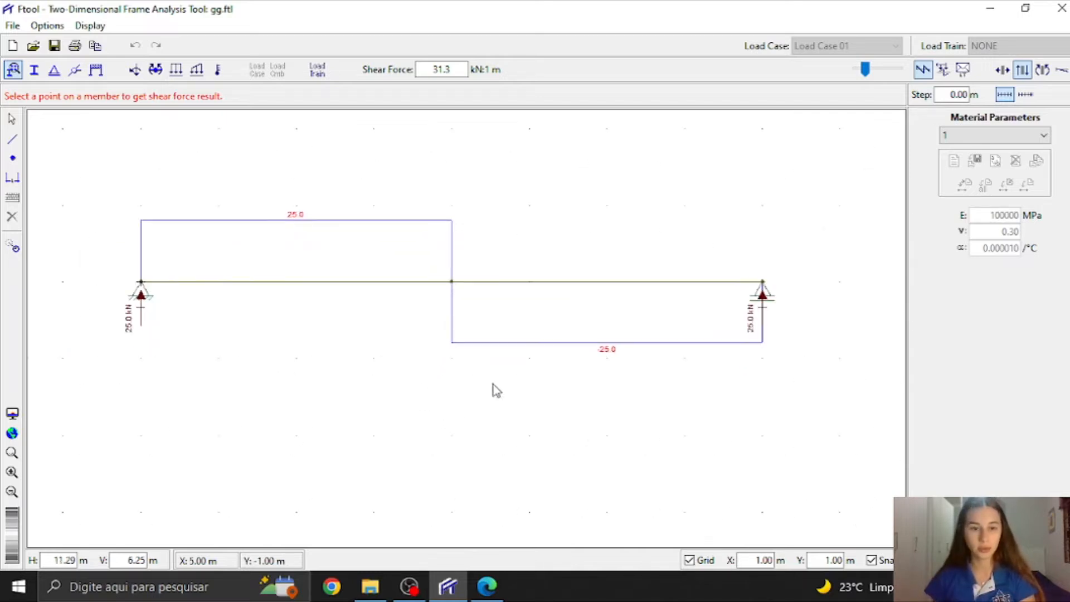
{"action": "left_click", "coordinate": [89, 26]}
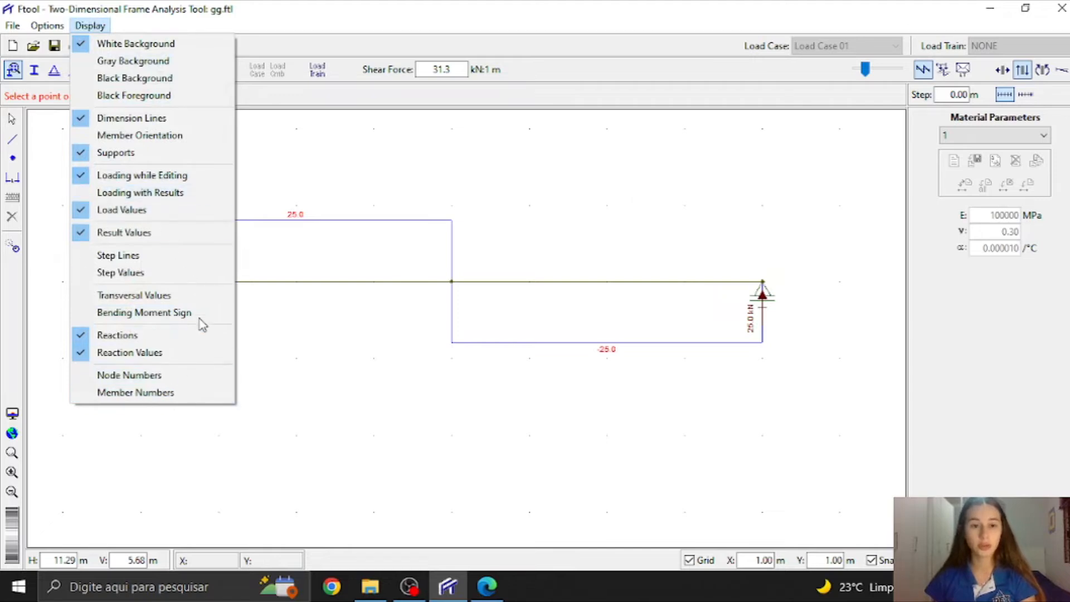
{"action": "left_click", "coordinate": [375, 459]}
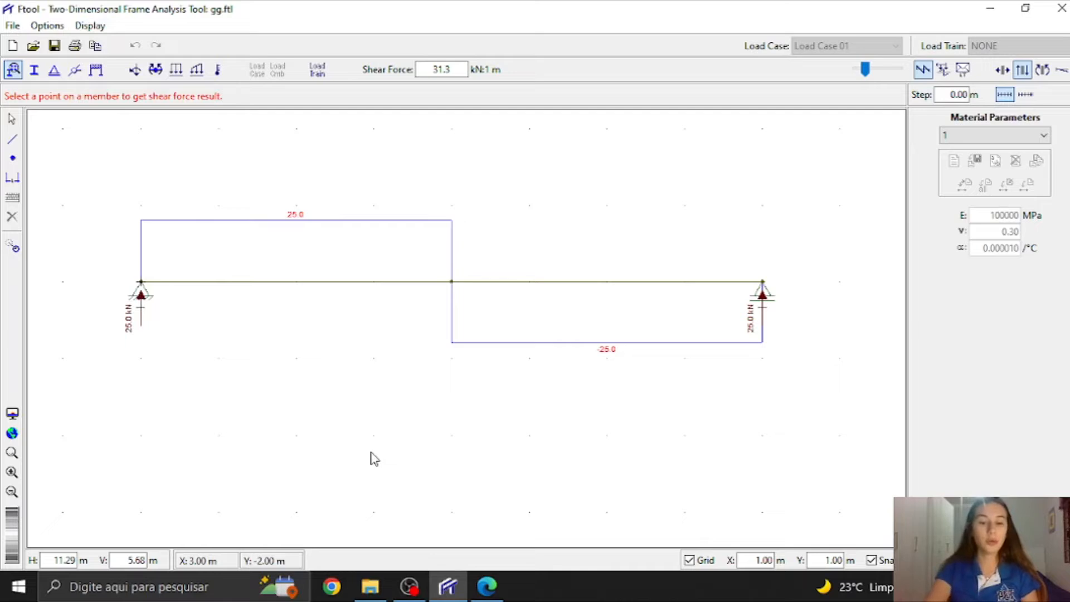
Step: Start a new model, discarding the changes to gg.ftl, and check the beam of exercise 1 in the PDF handout in Edge
{"action": "key", "text": "ctrl+n"}
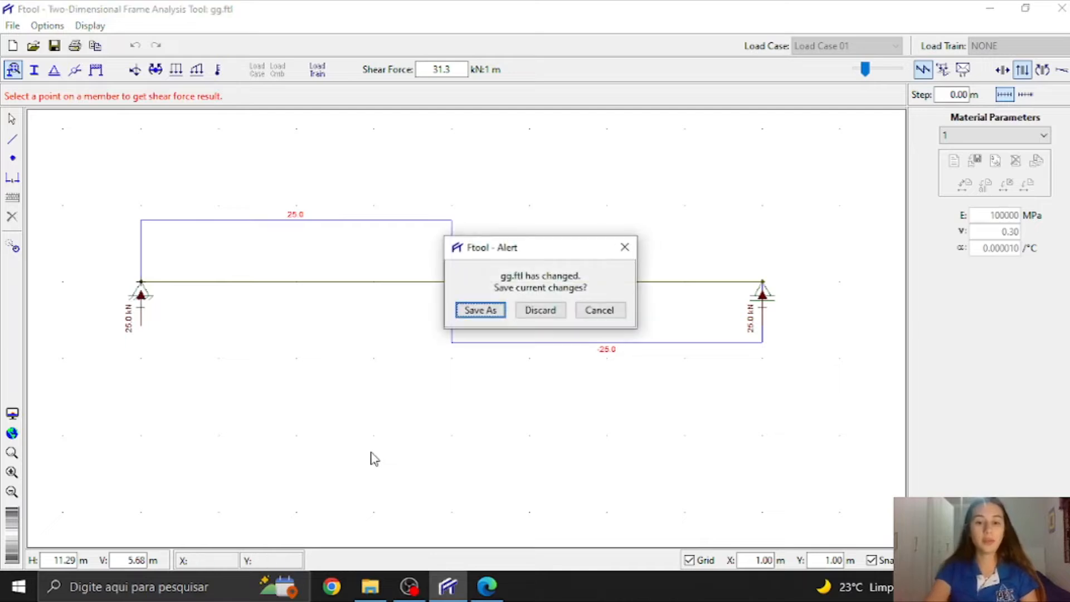
{"action": "left_click", "coordinate": [532, 311]}
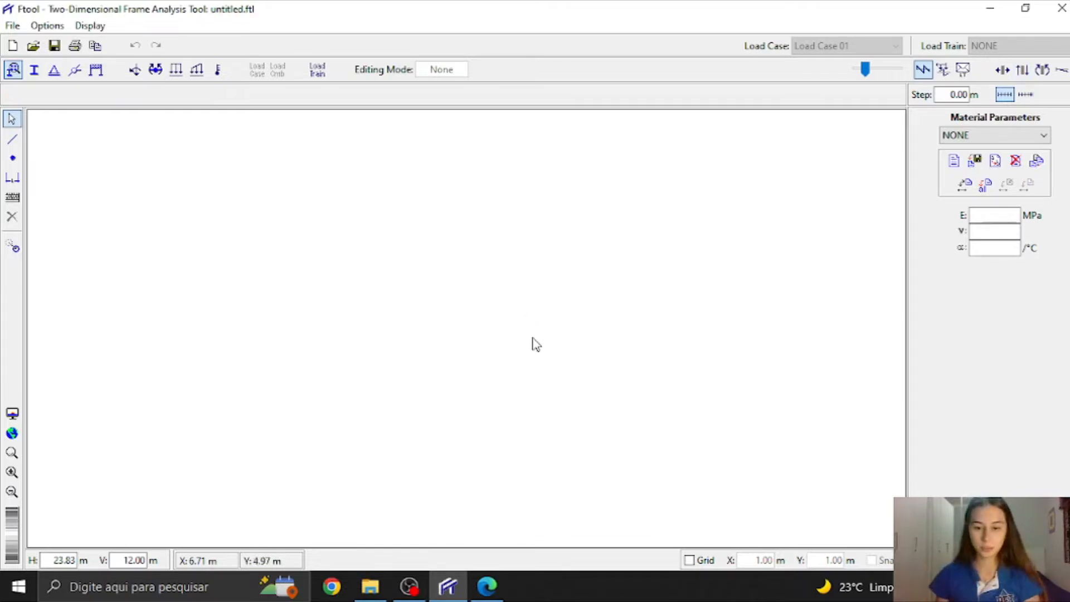
{"action": "left_click", "coordinate": [487, 586]}
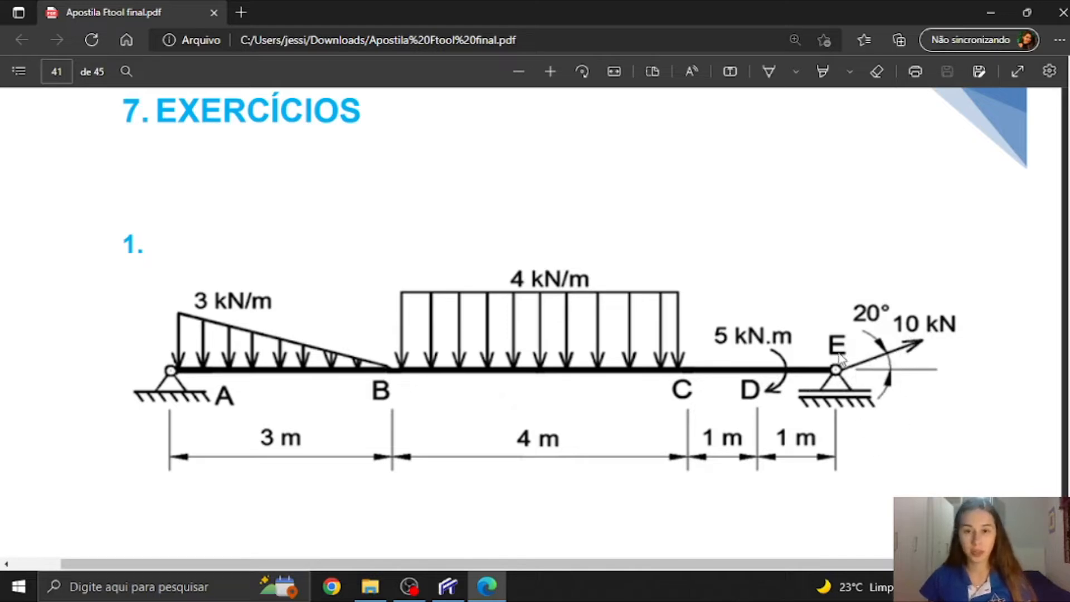
{"action": "left_click", "coordinate": [449, 586]}
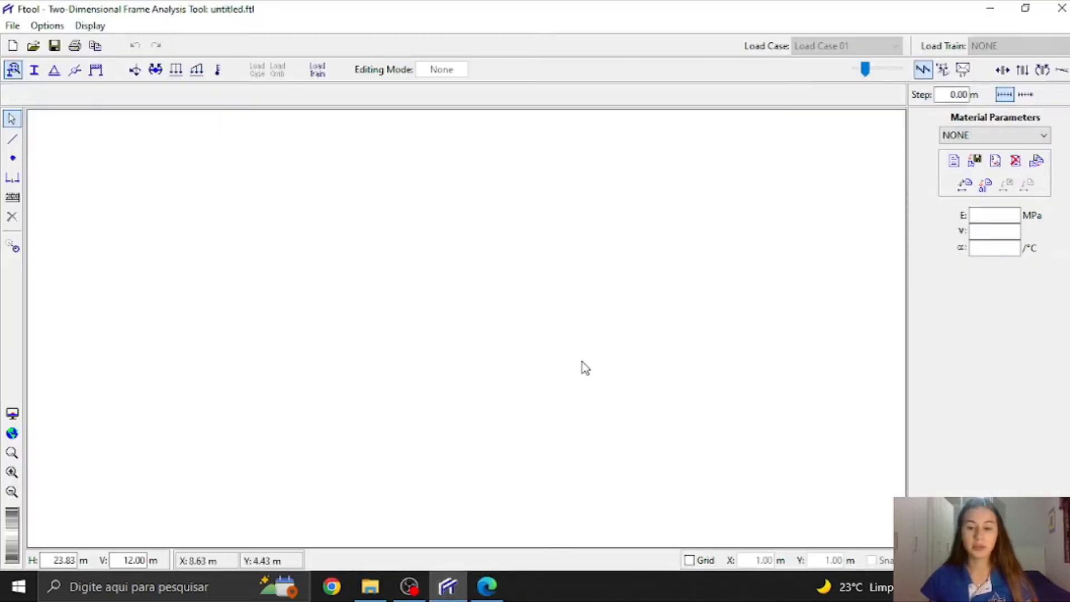
Step: Turn on the grid and snapping, and review the spans and loads of exercise 1 in the Edge PDF
{"action": "left_click", "coordinate": [690, 561]}
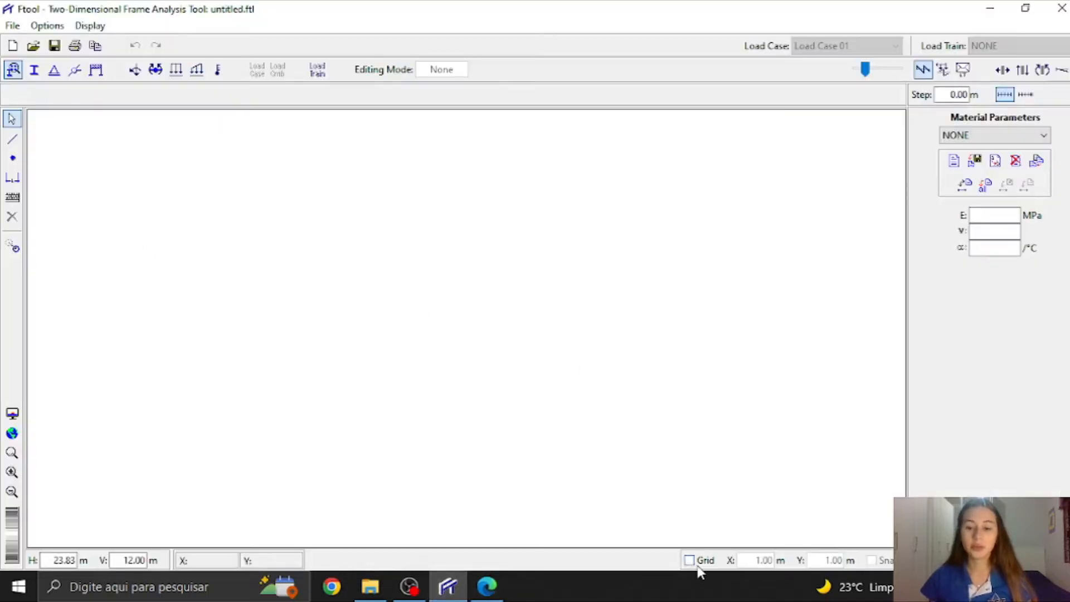
{"action": "left_click", "coordinate": [884, 561]}
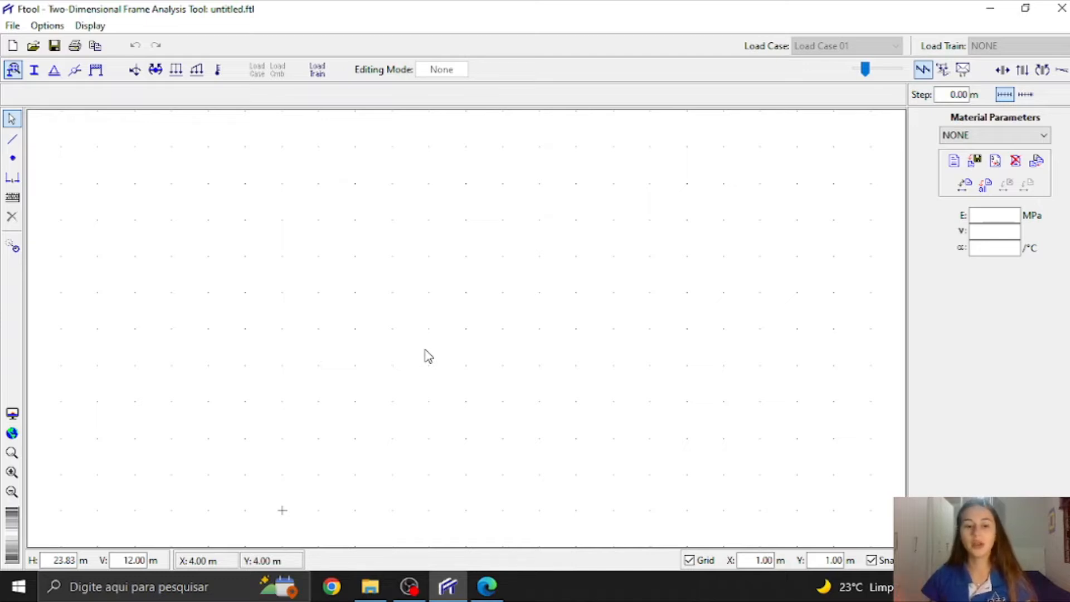
{"action": "left_click", "coordinate": [486, 586]}
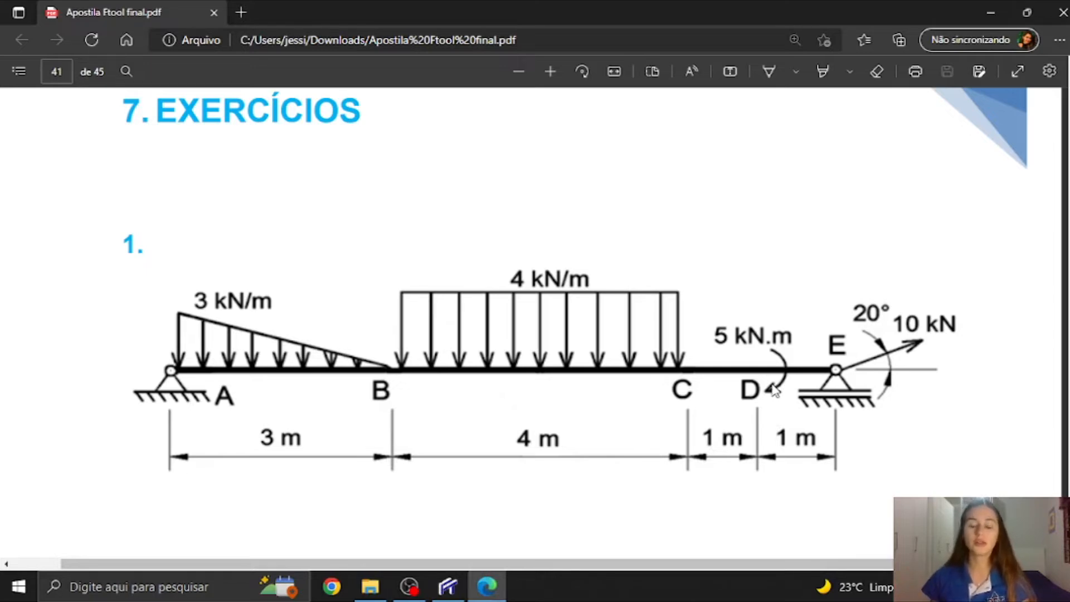
{"action": "left_click", "coordinate": [450, 586]}
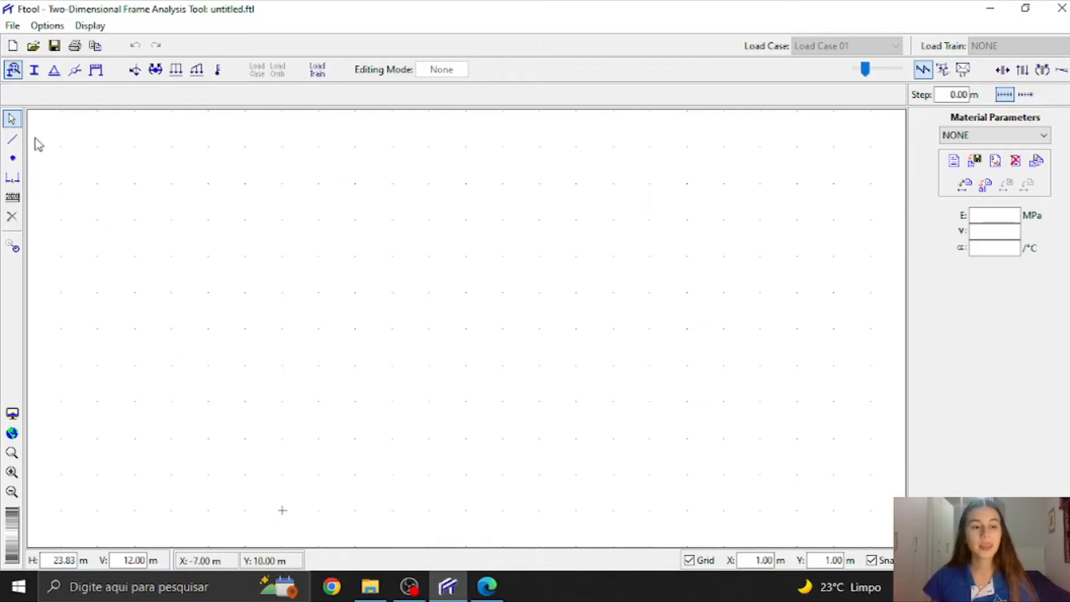
{"action": "left_click", "coordinate": [13, 140]}
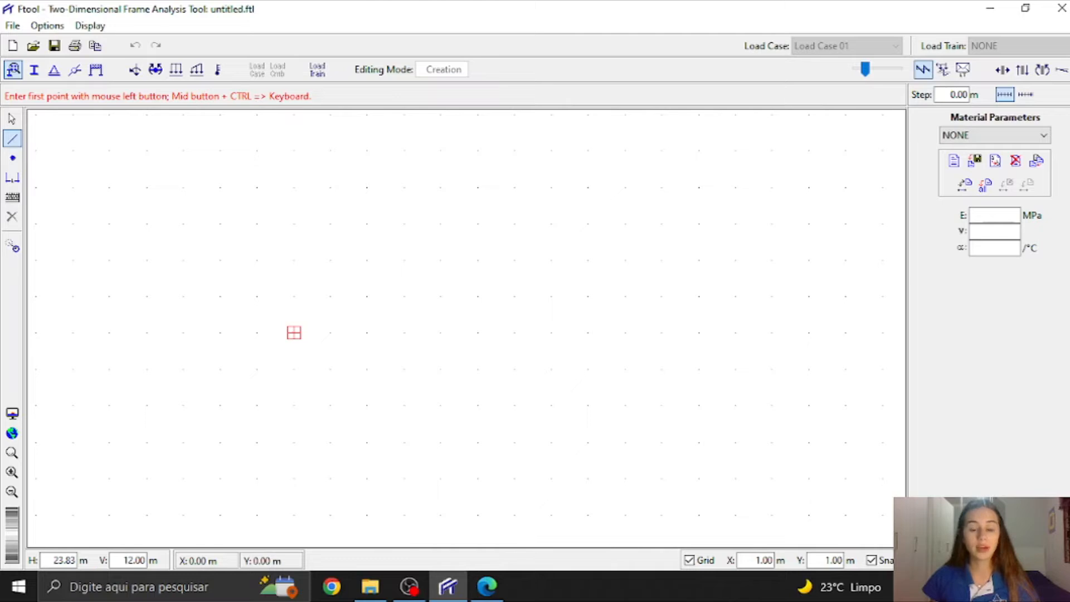
{"action": "left_click", "coordinate": [294, 333]}
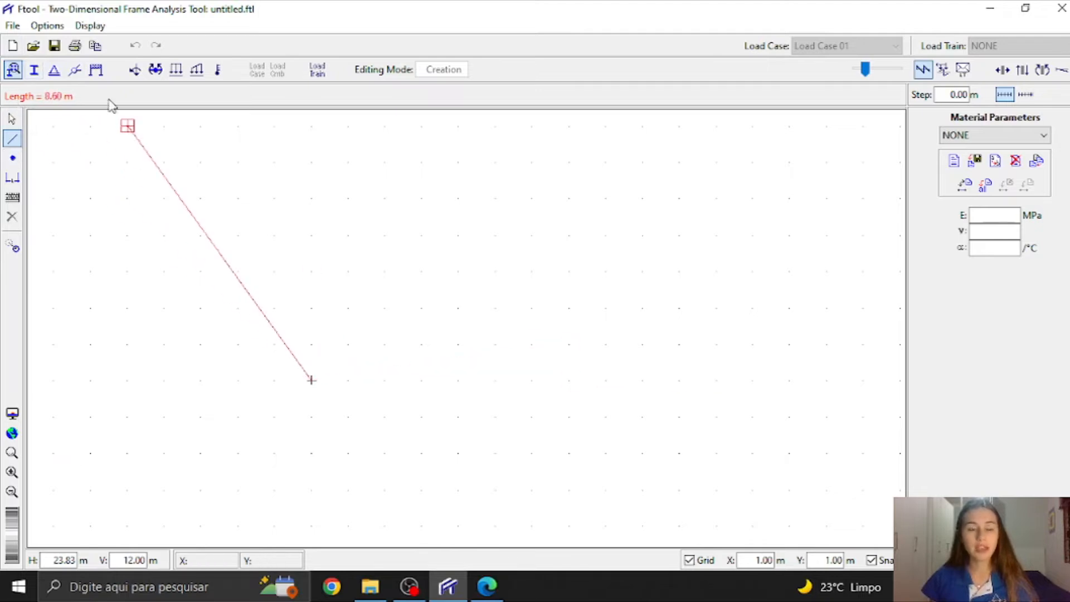
{"action": "key", "text": "Escape"}
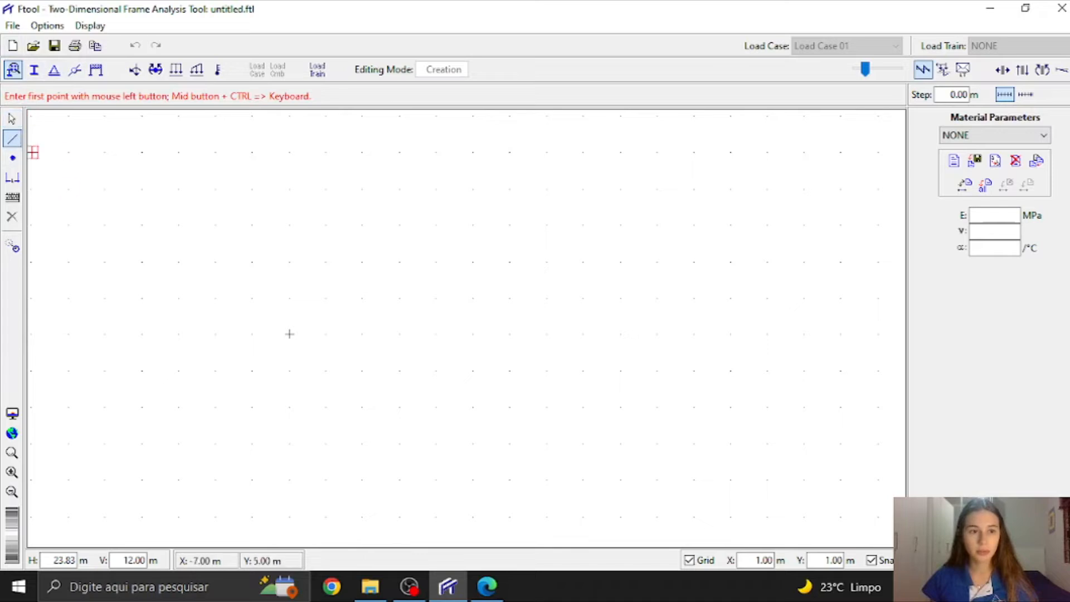
Step: Draw a 9 m horizontal member from (0, 0) to (9, 0) and check it against the exercise 1 beam in the Edge PDF
{"action": "left_click", "coordinate": [290, 334]}
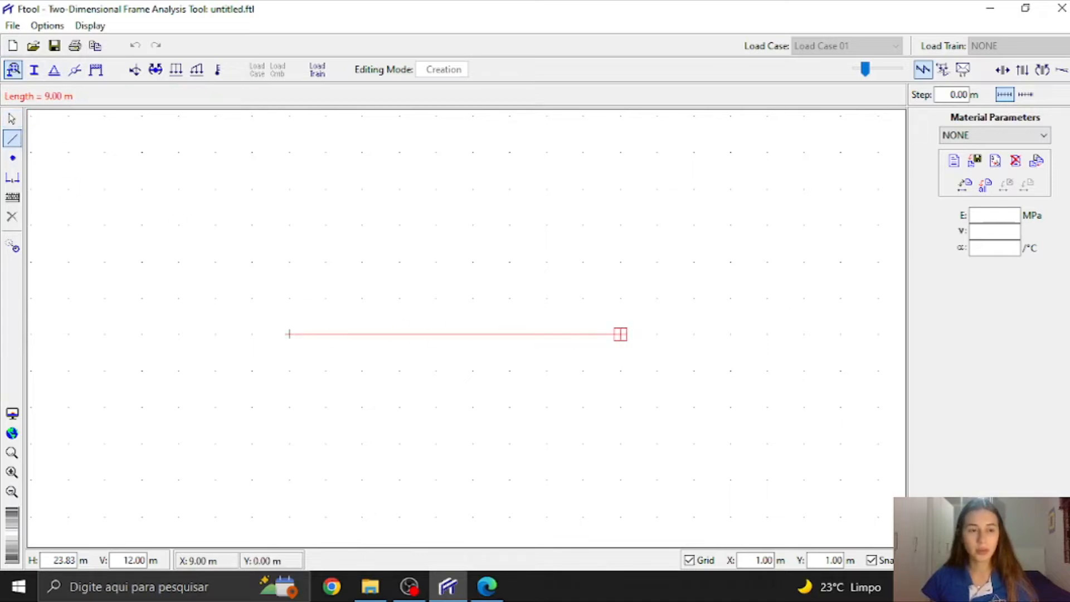
{"action": "left_click", "coordinate": [621, 334]}
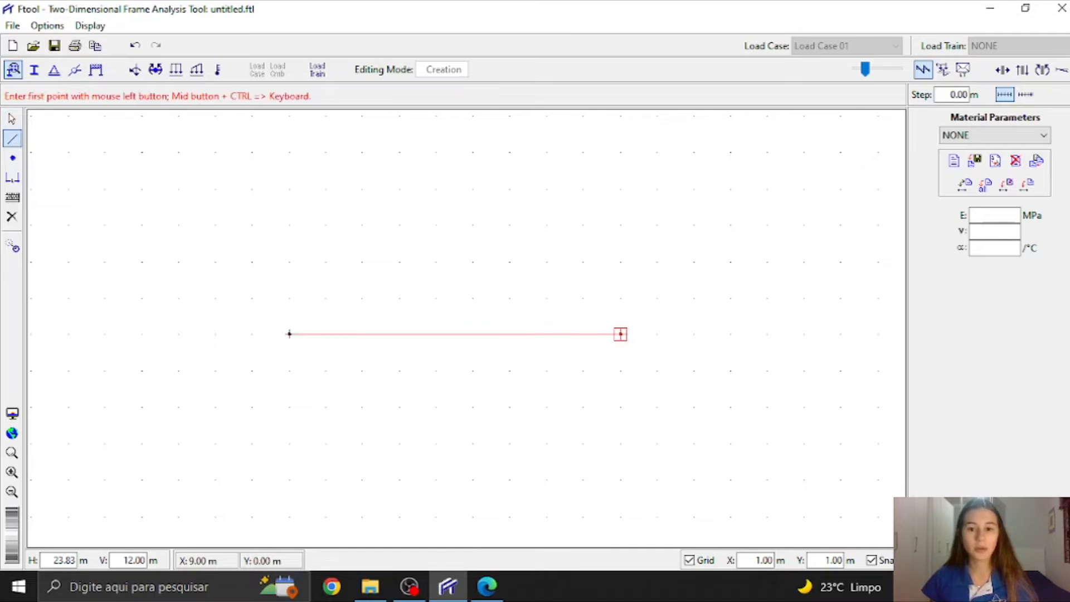
{"action": "left_click", "coordinate": [11, 118]}
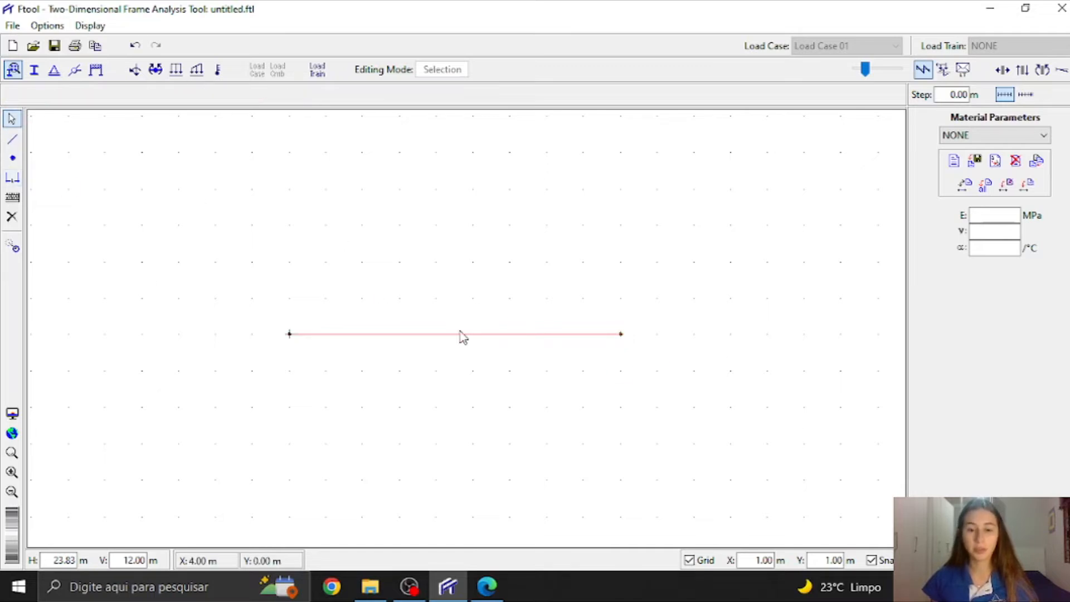
{"action": "scroll", "coordinate": [463, 335], "scroll_direction": "up", "scroll_amount": 3}
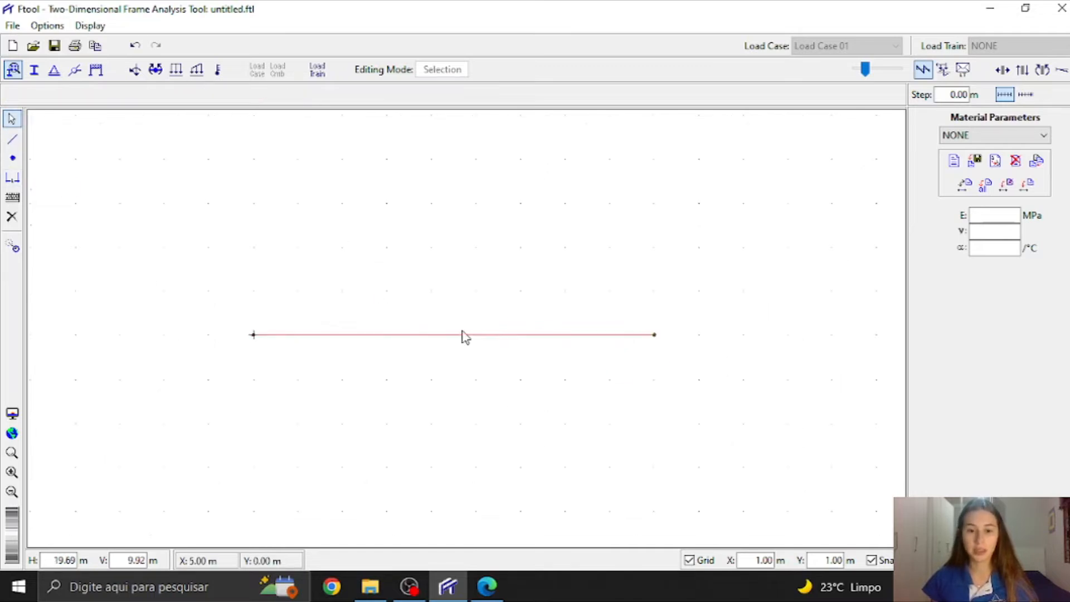
{"action": "left_click", "coordinate": [487, 587]}
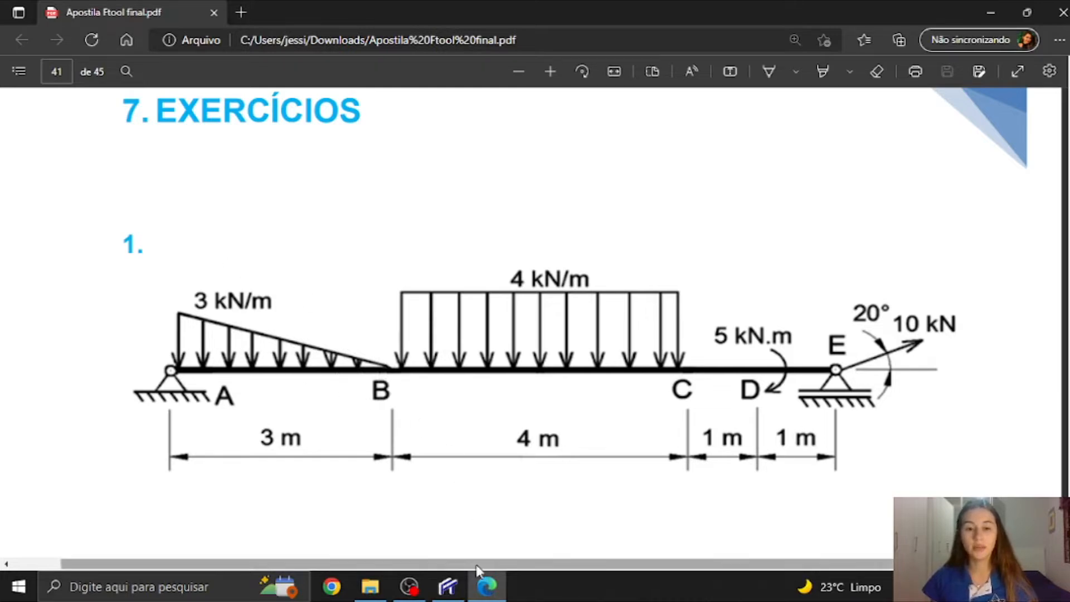
{"action": "left_click", "coordinate": [447, 585]}
{"action": "left_click", "coordinate": [480, 383]}
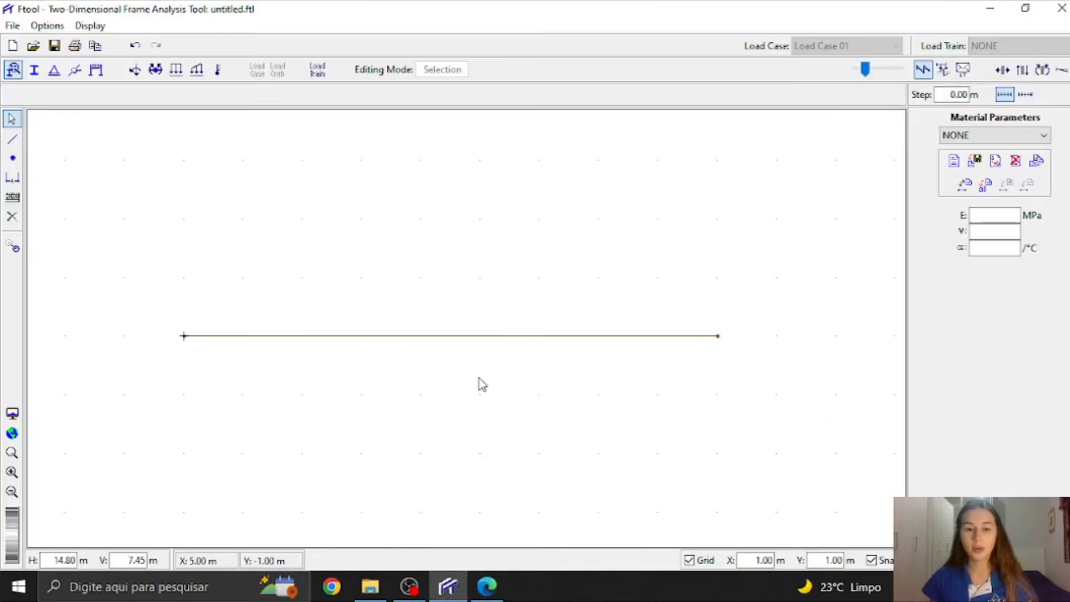
{"action": "left_click", "coordinate": [474, 336]}
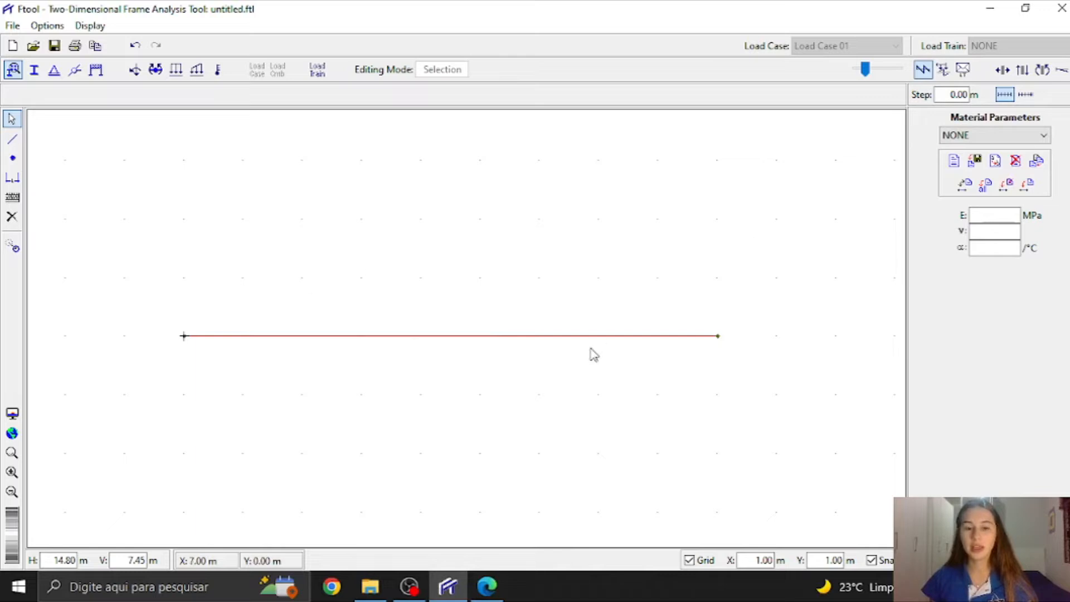
{"action": "left_click", "coordinate": [498, 420]}
Step: Check the position of point B in the Edge PDF and insert its node on the beam at X = 3 m, Y = 0
{"action": "left_click", "coordinate": [487, 586]}
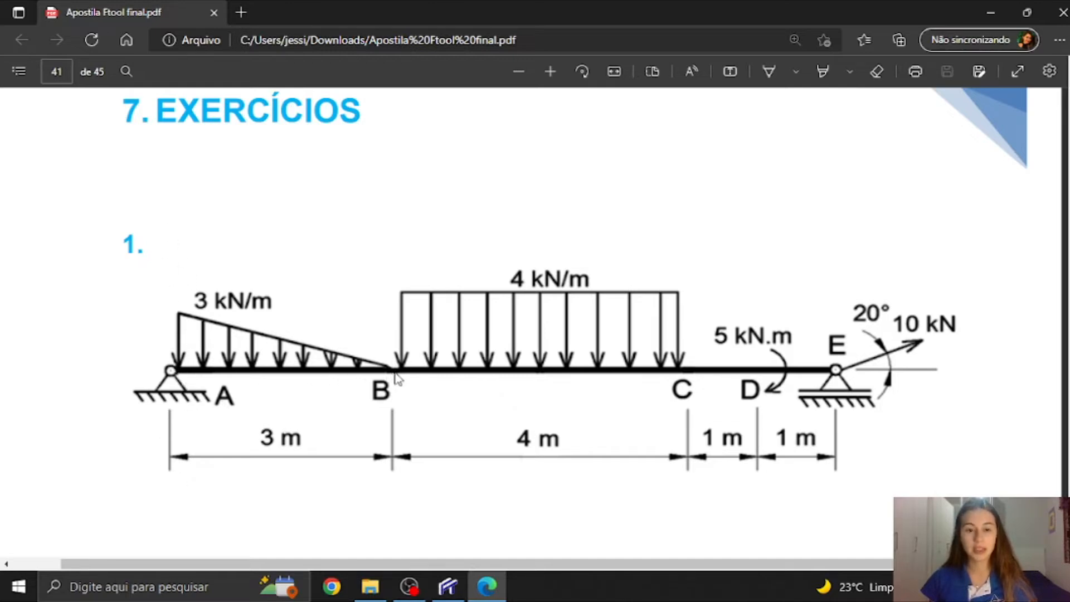
{"action": "left_click", "coordinate": [448, 586]}
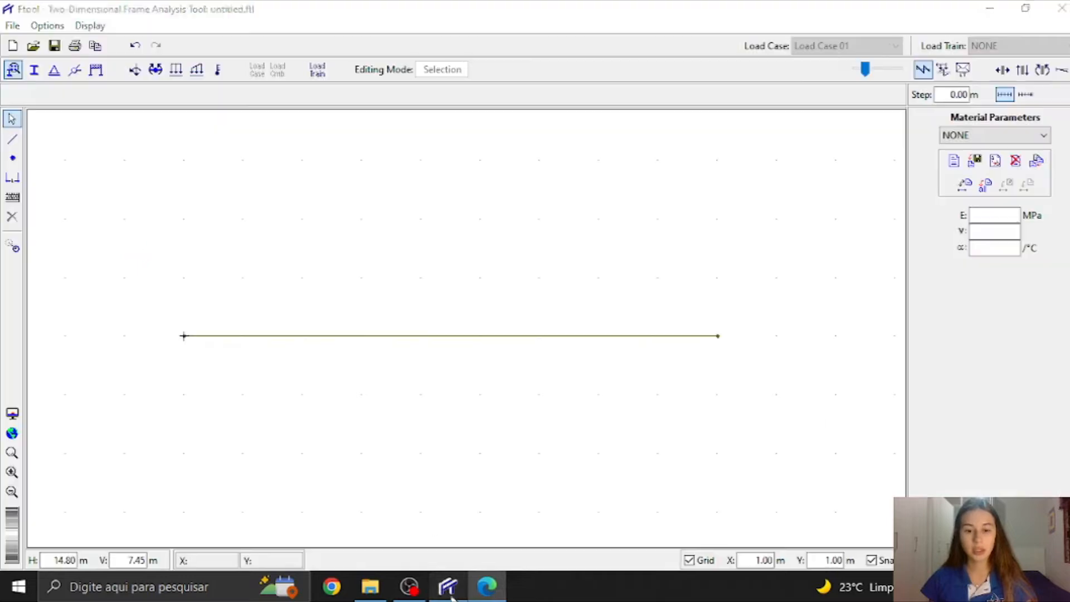
{"action": "left_click", "coordinate": [12, 161]}
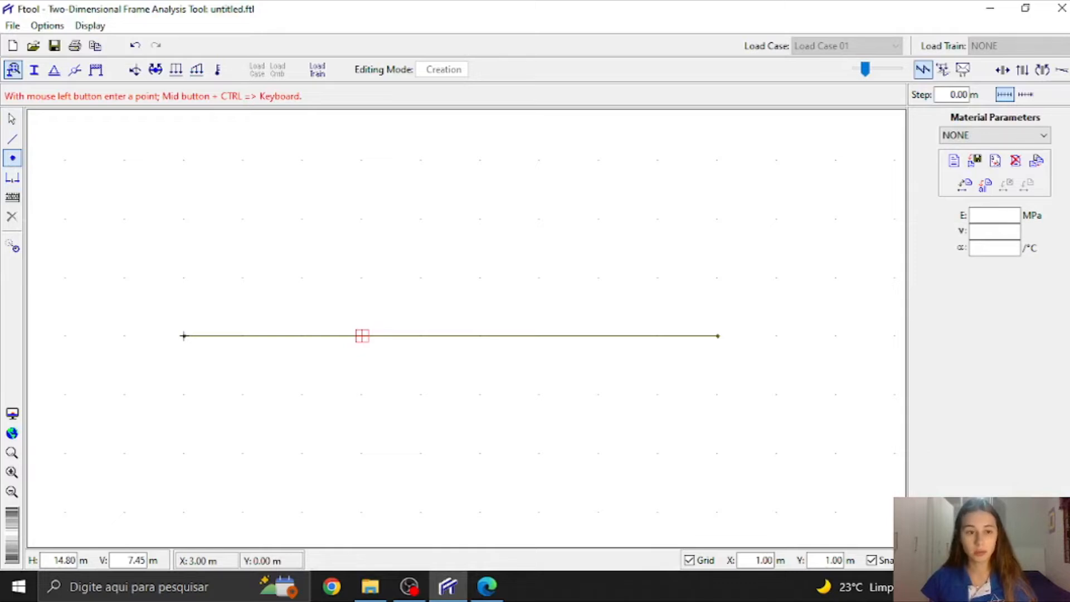
{"action": "key", "text": "Escape"}
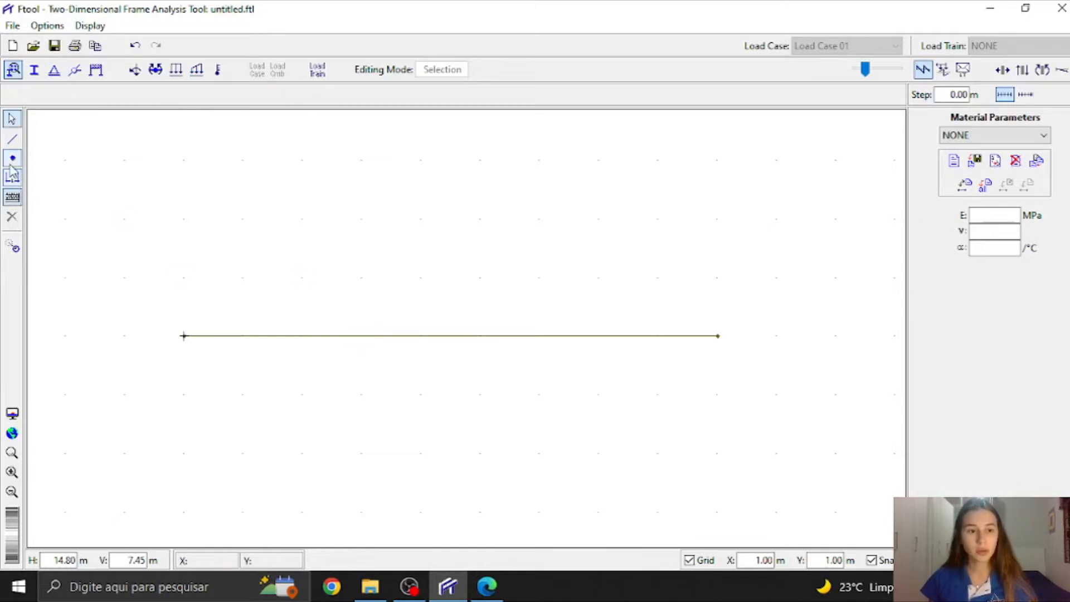
{"action": "left_click", "coordinate": [12, 175]}
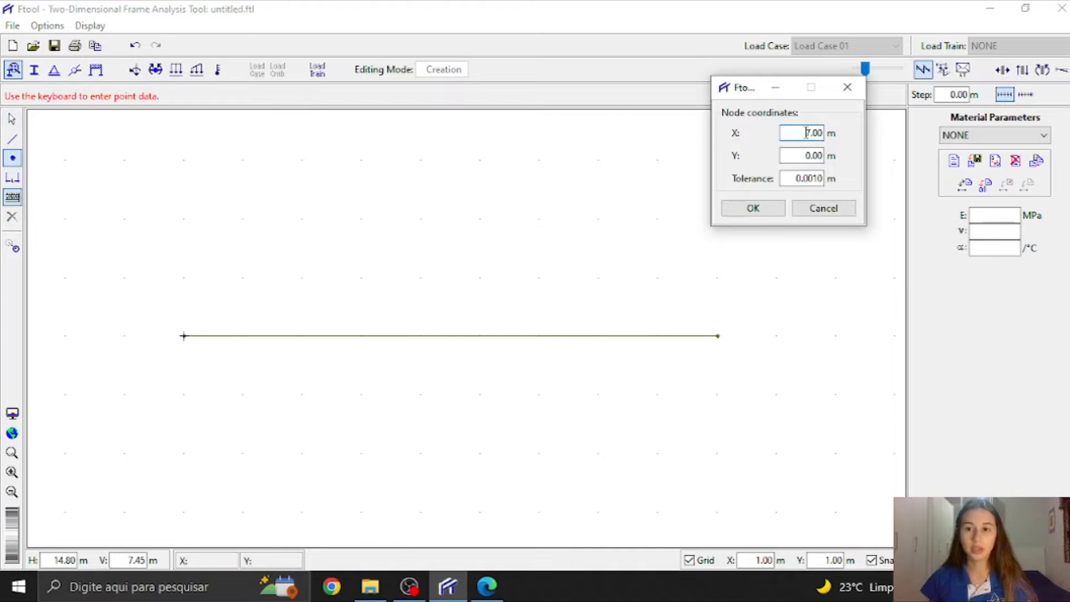
{"action": "left_click_drag", "start_coordinate": [806, 133], "coordinate": [865, 139]}
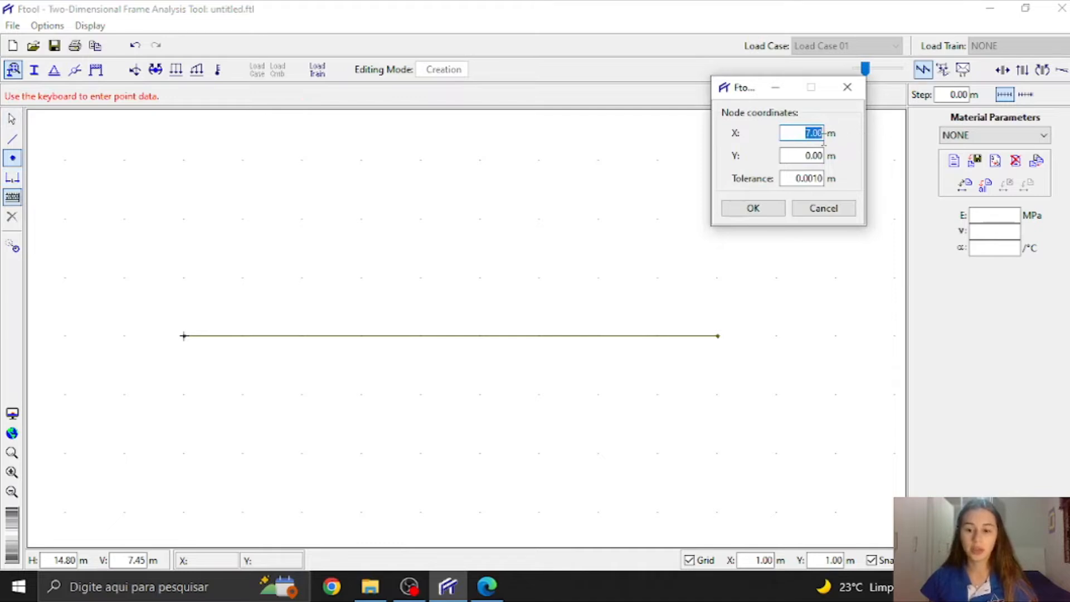
{"action": "type", "text": "3"}
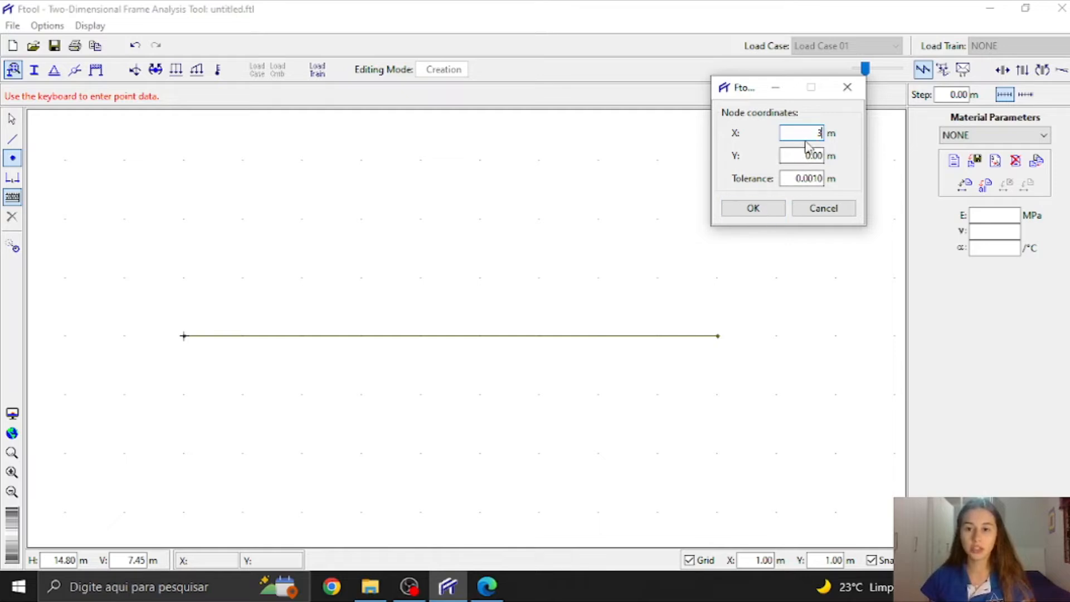
{"action": "left_click", "coordinate": [775, 209]}
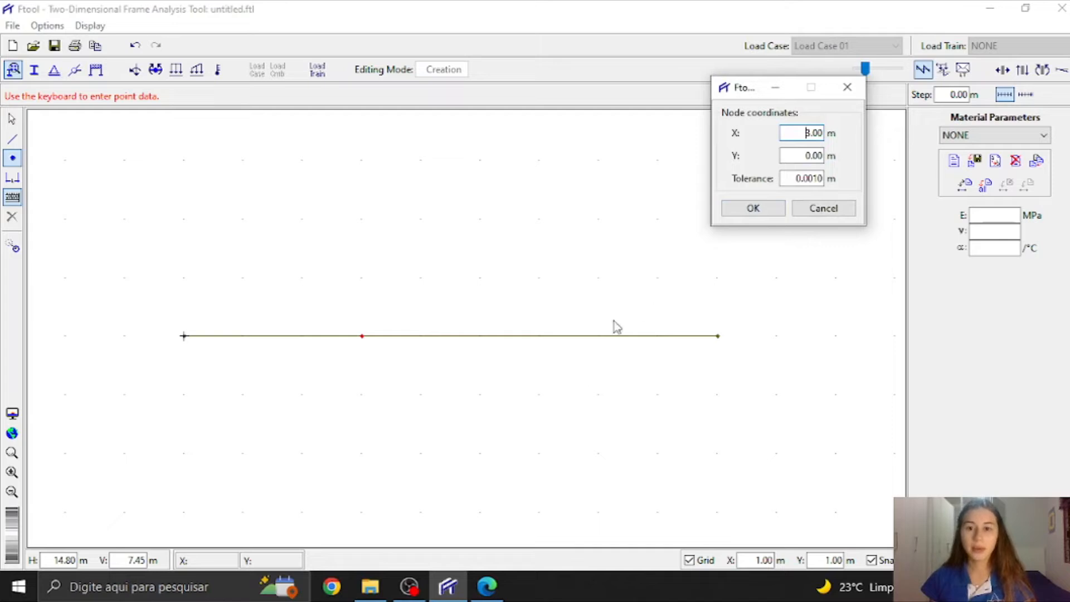
Step: Check the A–B and B–C spans in the Edge PDF and insert node C on the beam at X = 7 m, Y = 0
{"action": "left_click", "coordinate": [486, 586]}
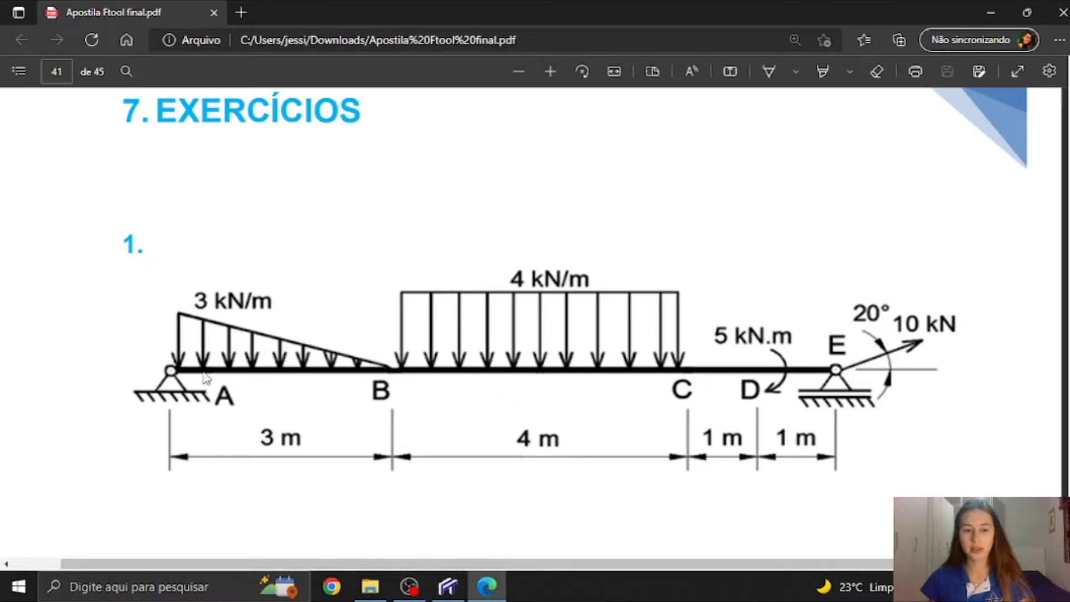
{"action": "left_click", "coordinate": [447, 587]}
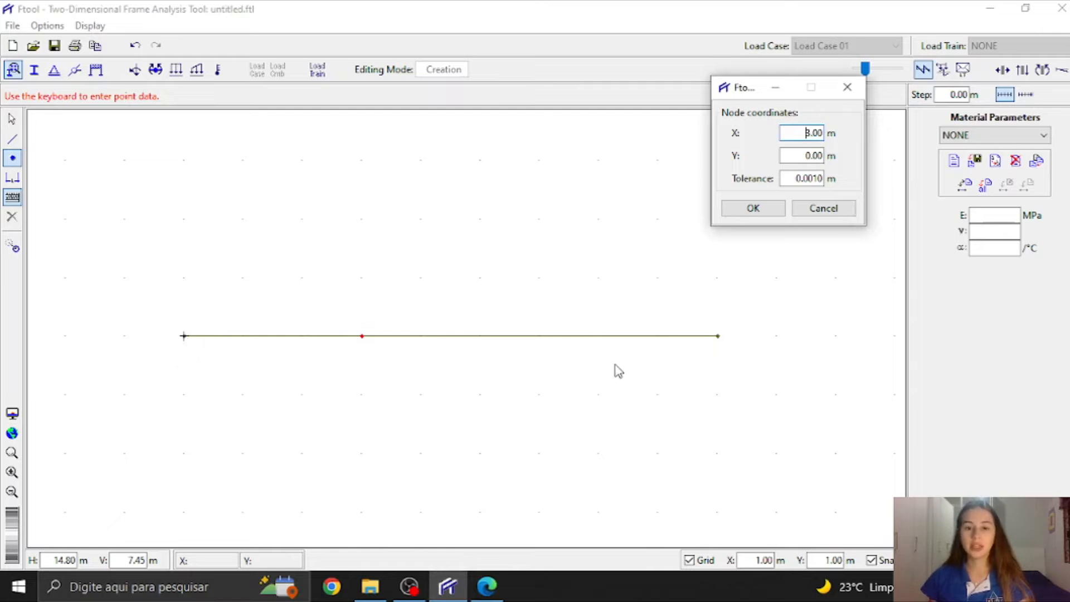
{"action": "left_click", "coordinate": [487, 582]}
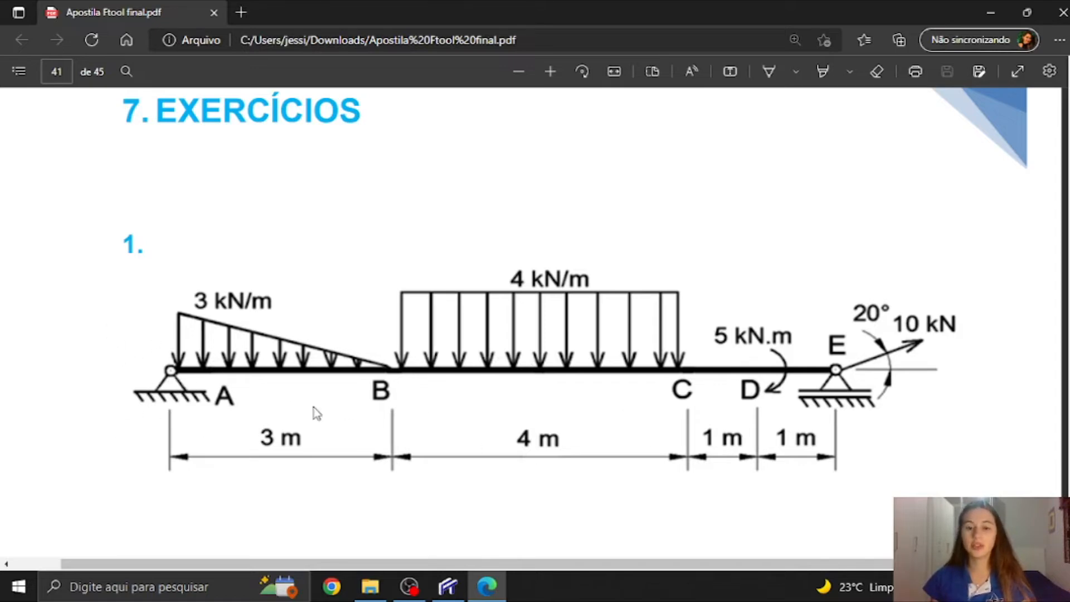
{"action": "left_click", "coordinate": [447, 587]}
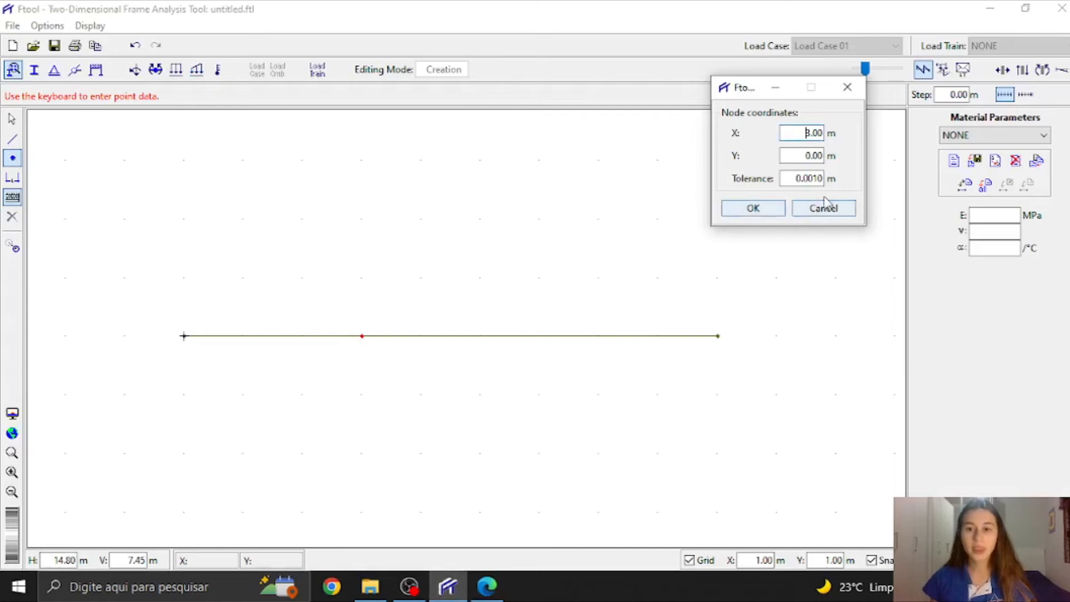
{"action": "left_click_drag", "start_coordinate": [800, 132], "coordinate": [863, 136]}
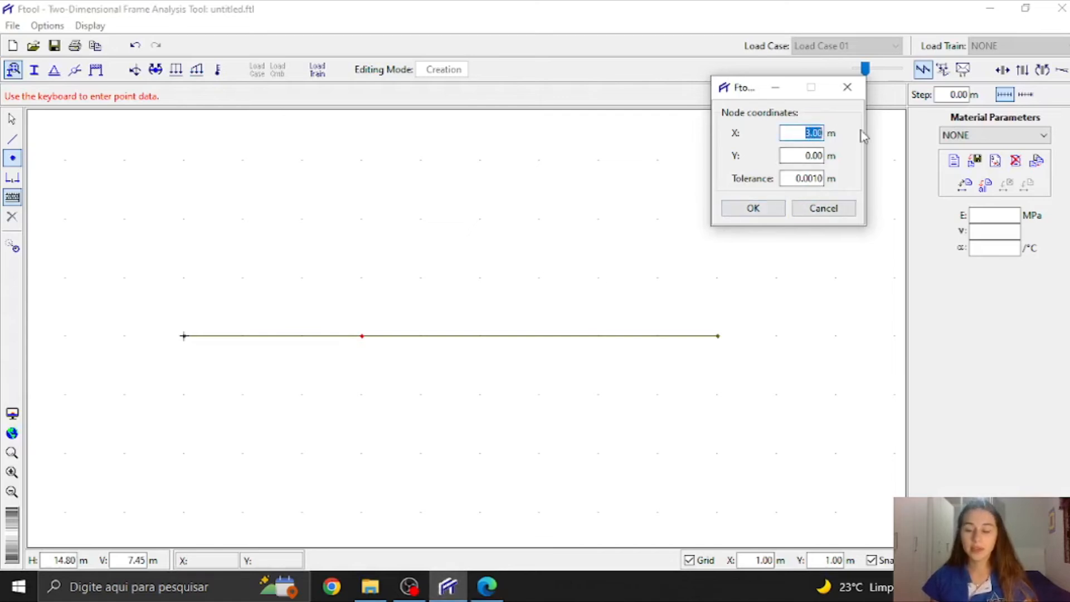
{"action": "type", "text": "7"}
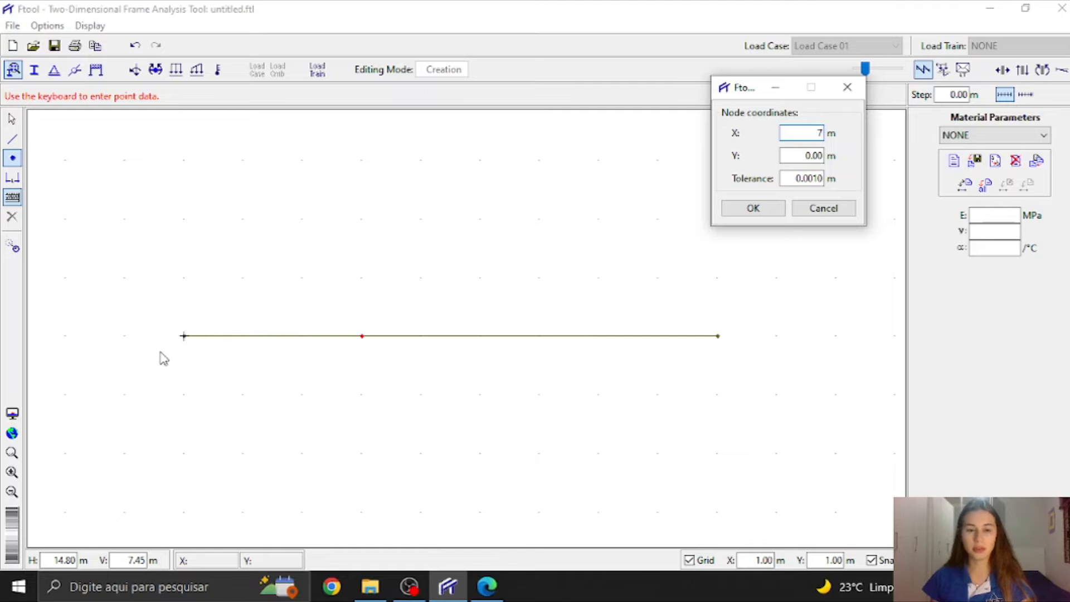
{"action": "left_click", "coordinate": [805, 155]}
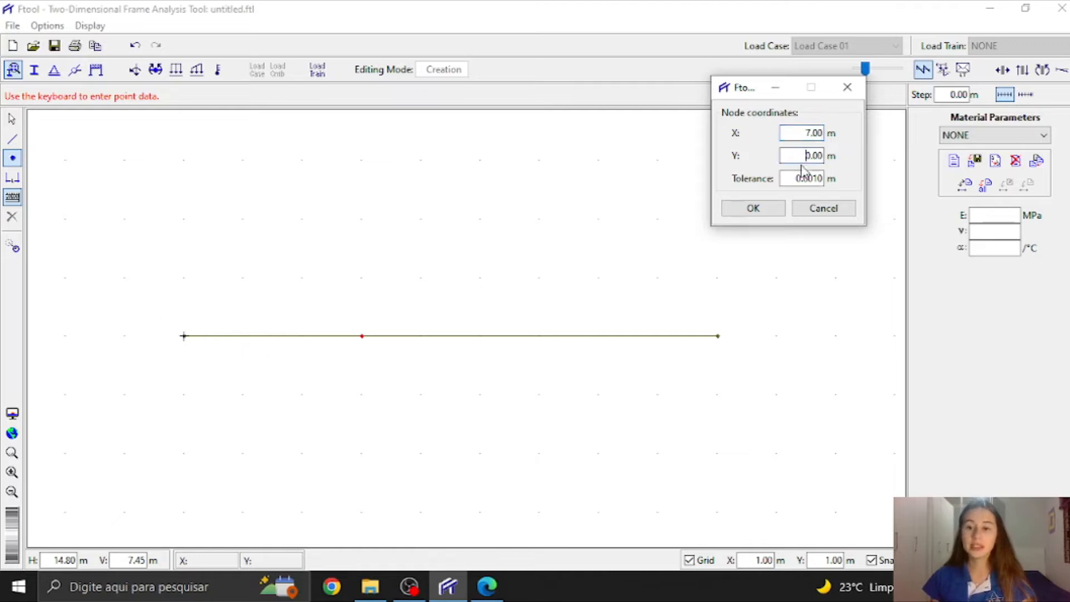
{"action": "left_click", "coordinate": [770, 213]}
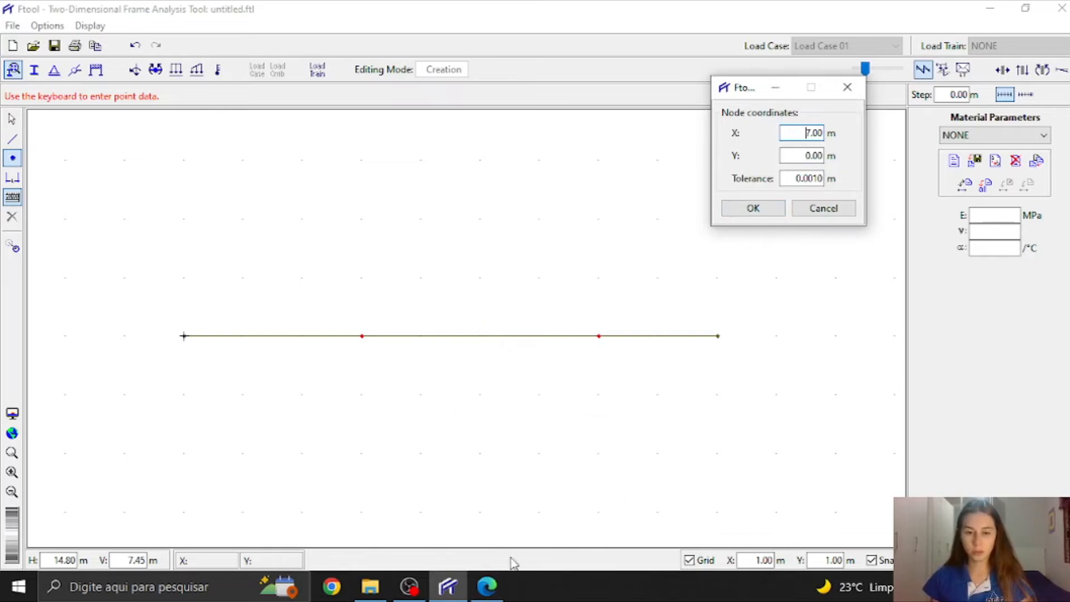
Step: Check point D in the Edge PDF, insert its node at X = 8 m, Y = 0, and finish node entry
{"action": "left_click", "coordinate": [481, 598]}
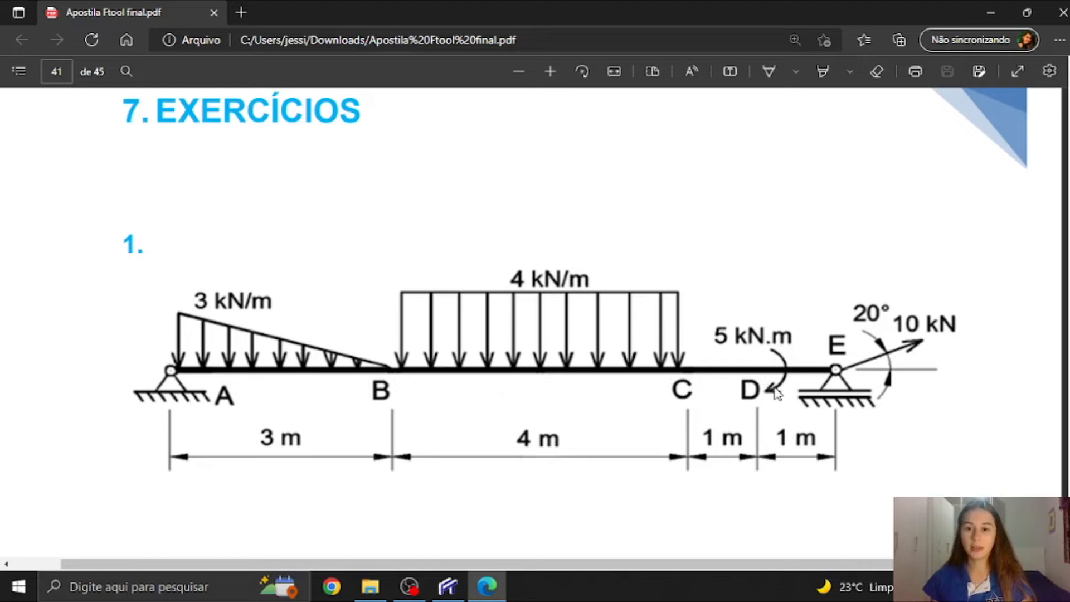
{"action": "left_click", "coordinate": [452, 600]}
{"action": "left_click_drag", "start_coordinate": [806, 135], "coordinate": [874, 138]}
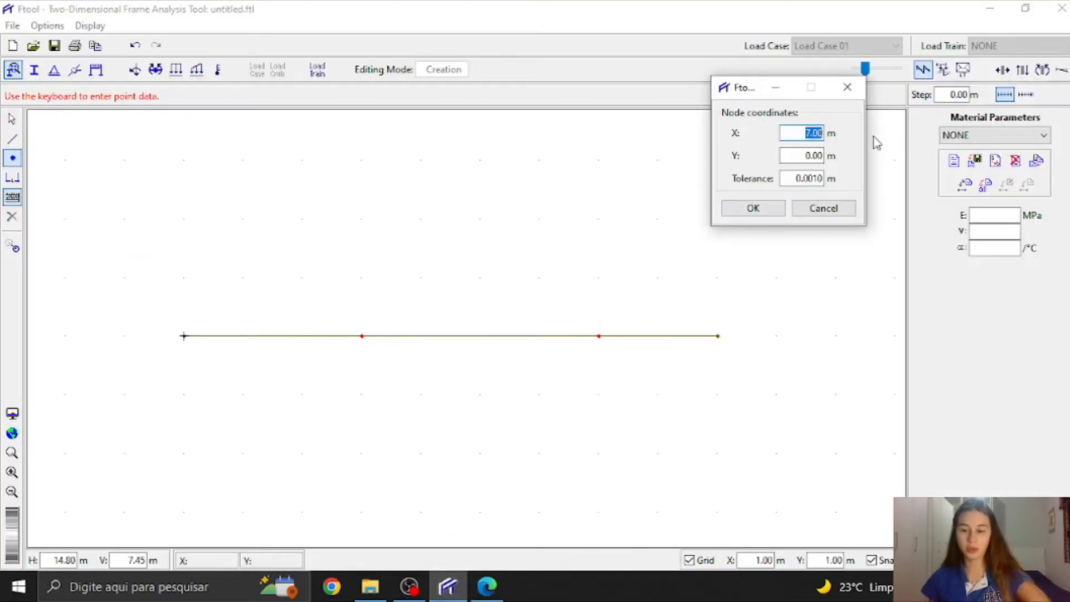
{"action": "type", "text": "8"}
{"action": "left_click", "coordinate": [761, 210]}
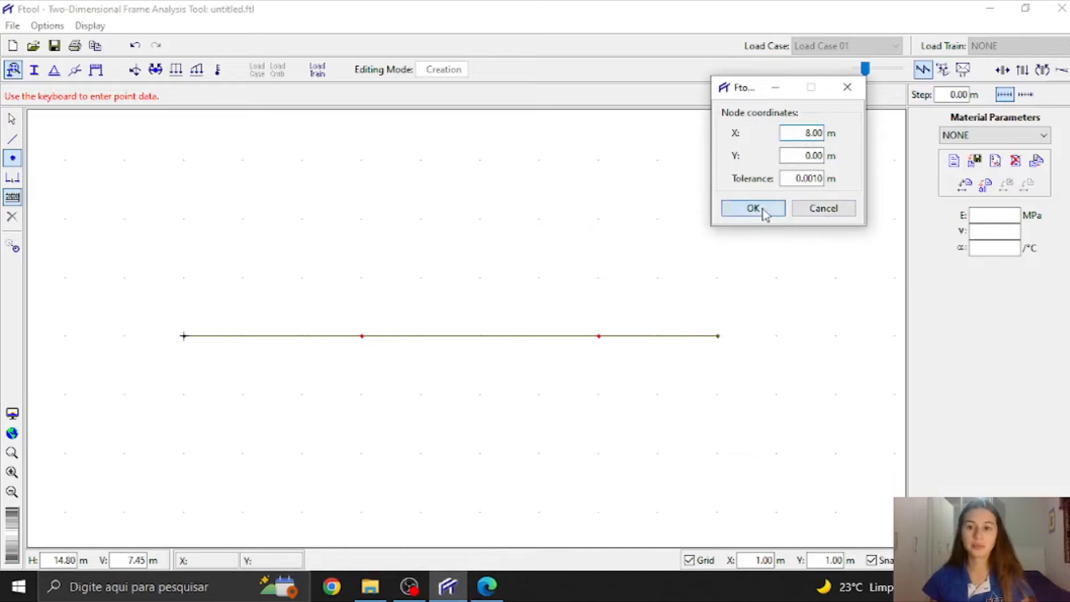
{"action": "left_click", "coordinate": [822, 211]}
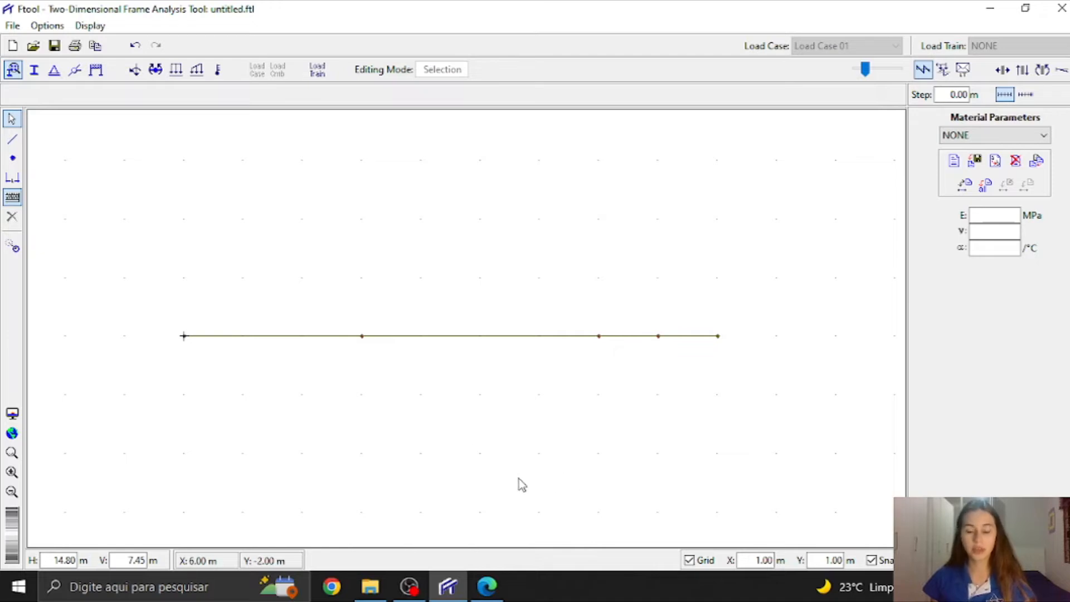
Step: Following the Edge PDF, apply a pinned support with X and Y fixed at node A and a roller with only Y fixed at node E
{"action": "left_click", "coordinate": [487, 586]}
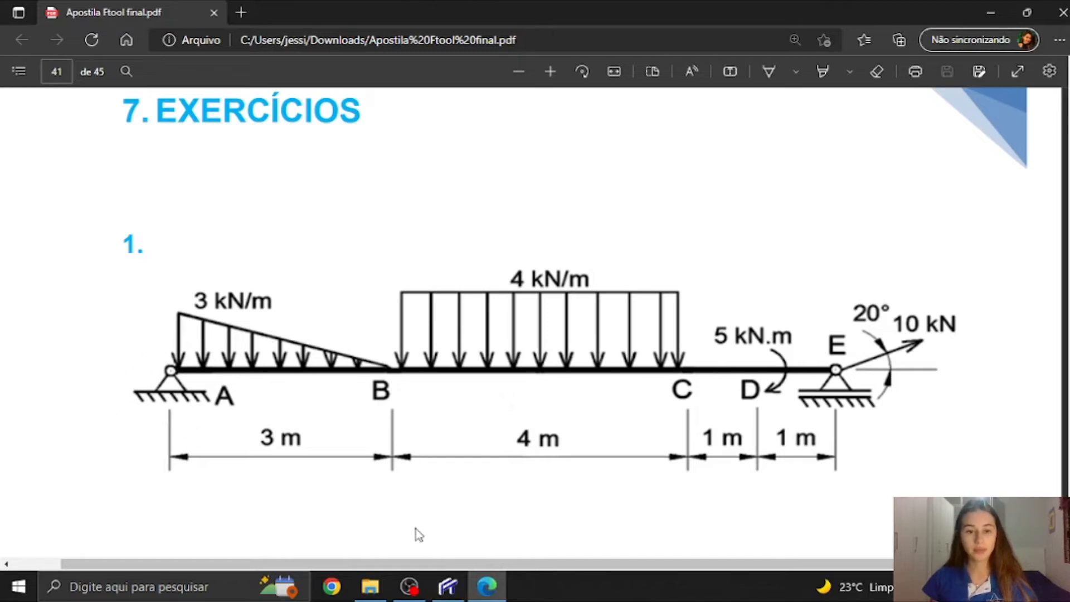
{"action": "left_click", "coordinate": [447, 585]}
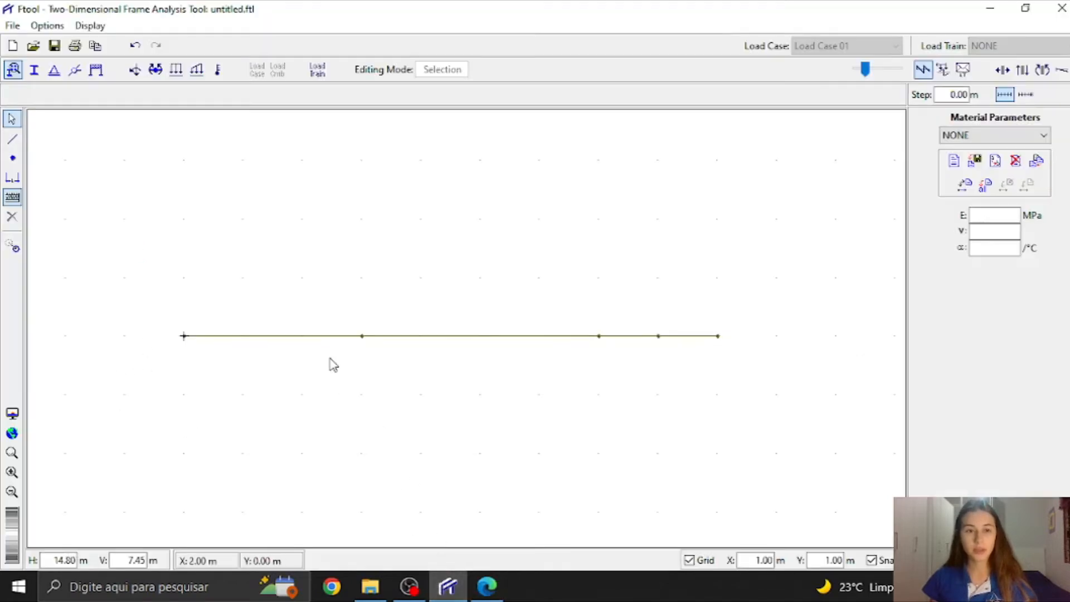
{"action": "left_click", "coordinate": [55, 76]}
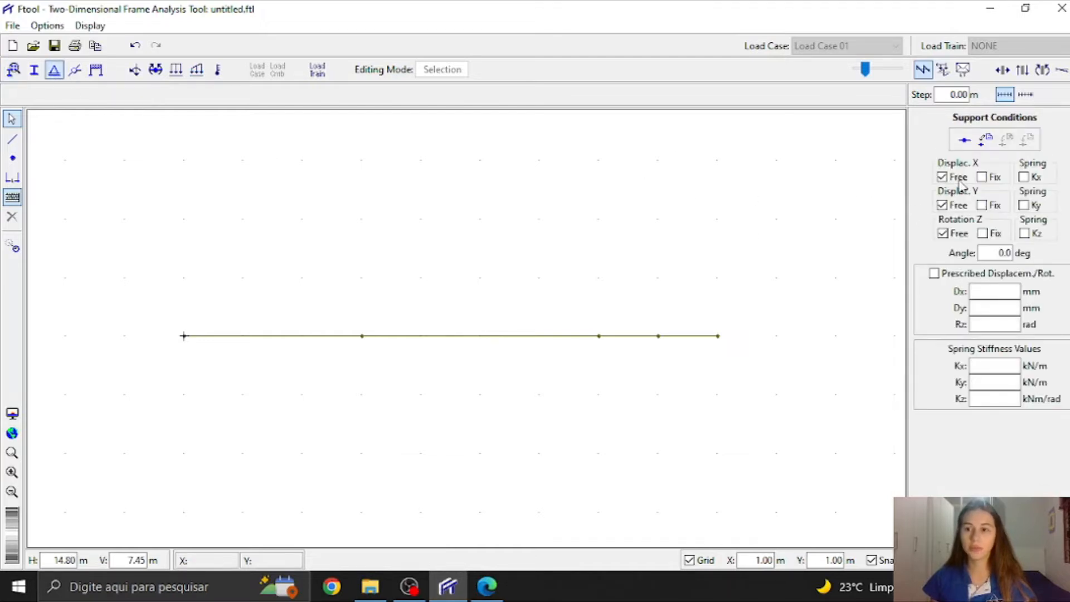
{"action": "left_click", "coordinate": [994, 177]}
{"action": "left_click", "coordinate": [993, 206]}
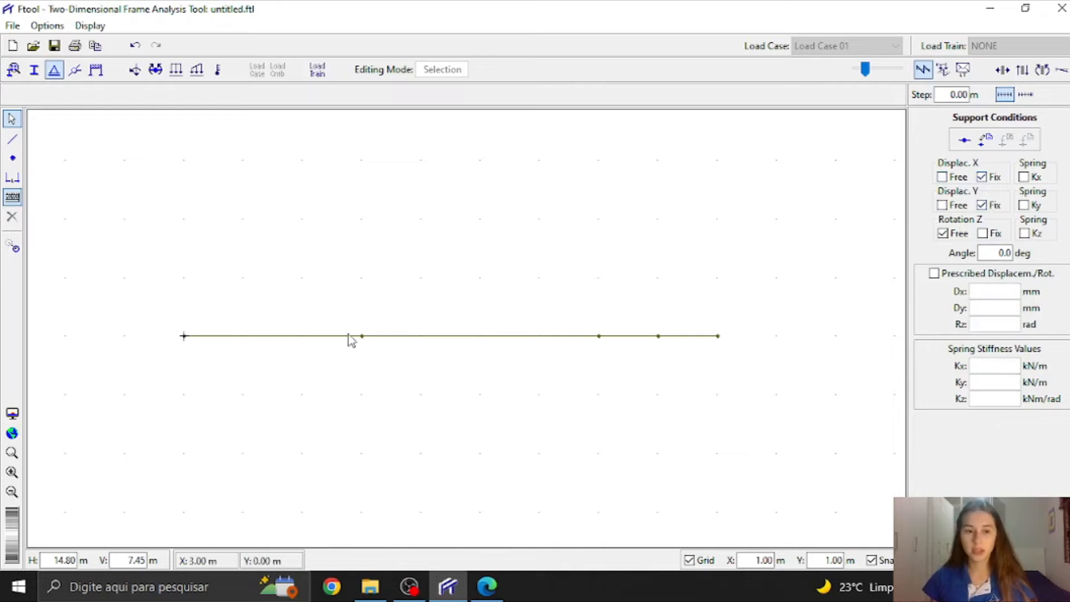
{"action": "left_click", "coordinate": [185, 336]}
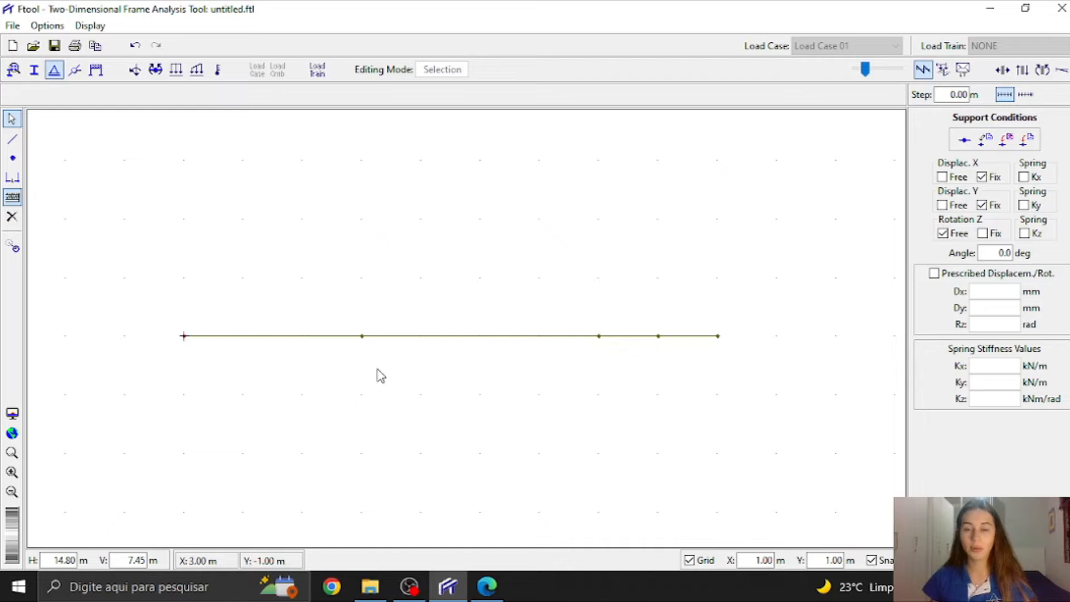
{"action": "left_click", "coordinate": [1024, 147]}
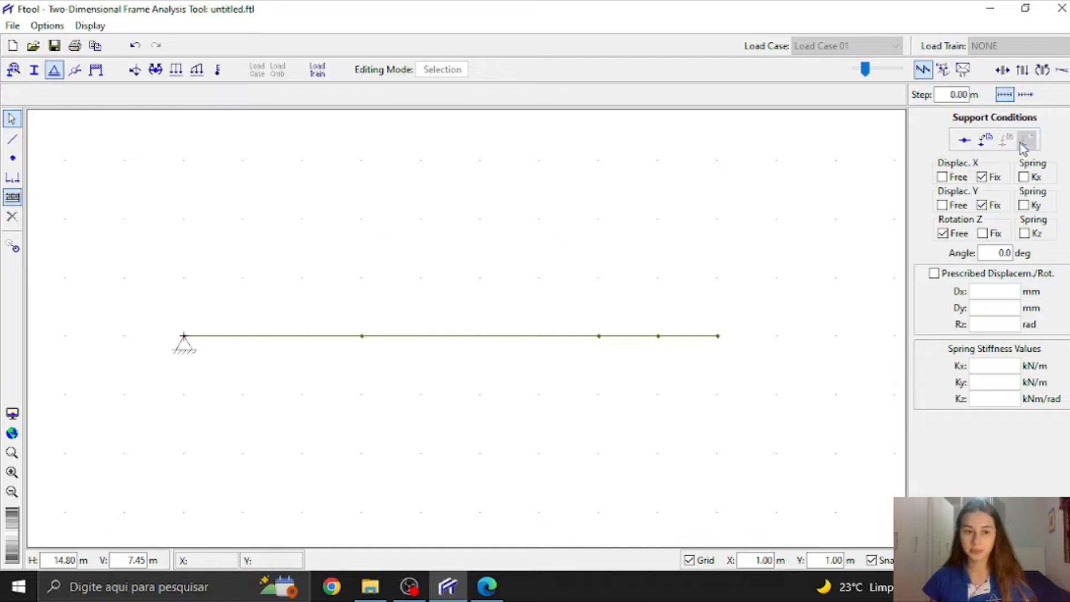
{"action": "left_click", "coordinate": [718, 337]}
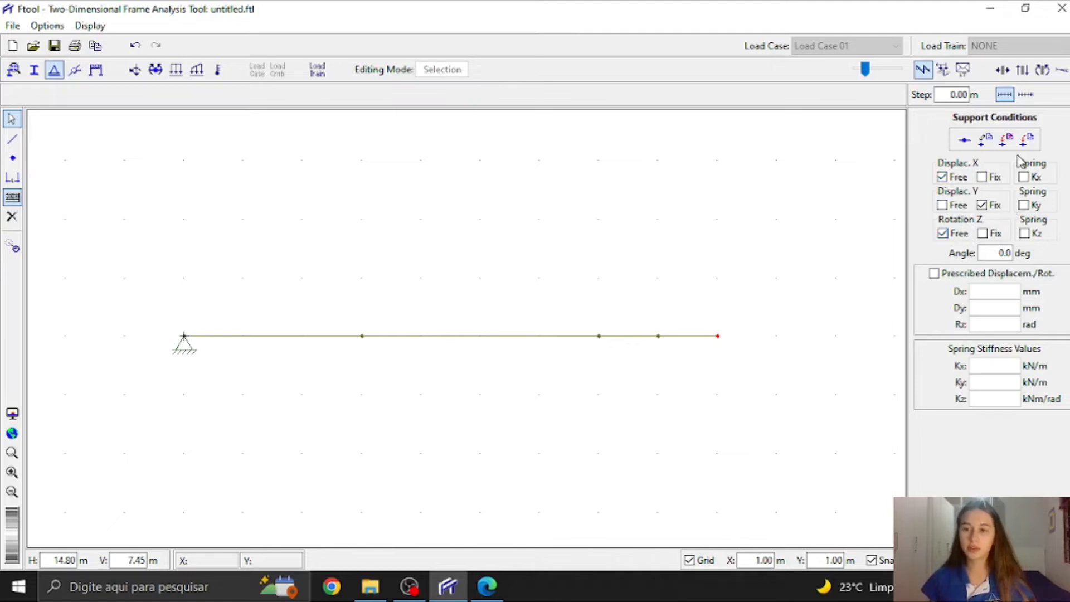
{"action": "left_click", "coordinate": [1028, 139]}
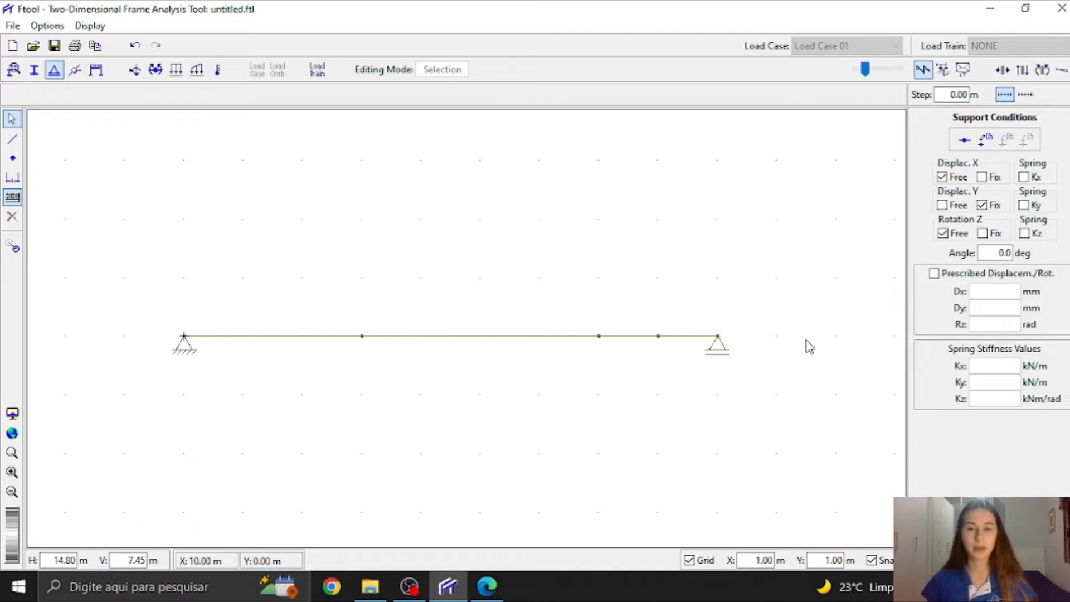
Step: Try a roller support at node E with X displacement fixed and Y displacement free
{"action": "left_click", "coordinate": [718, 338]}
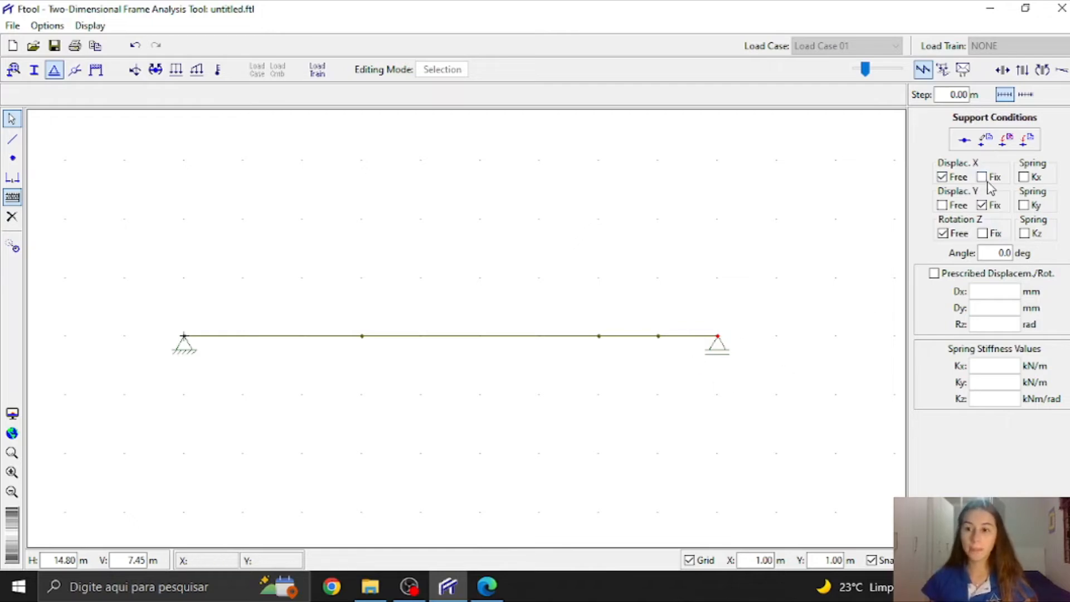
{"action": "left_click", "coordinate": [943, 205]}
{"action": "left_click", "coordinate": [982, 177]}
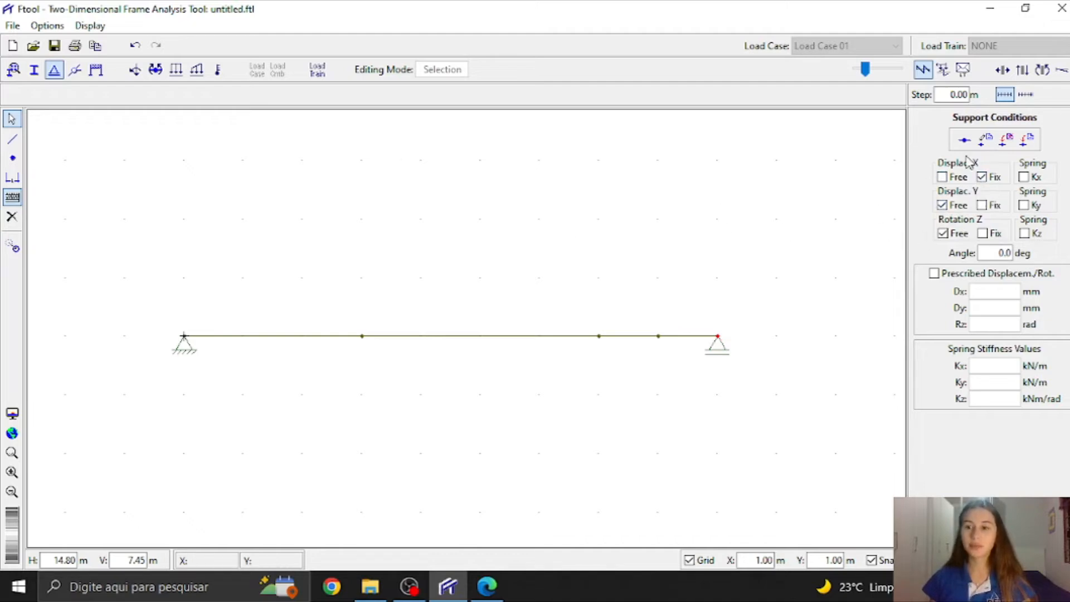
{"action": "left_click", "coordinate": [1029, 142]}
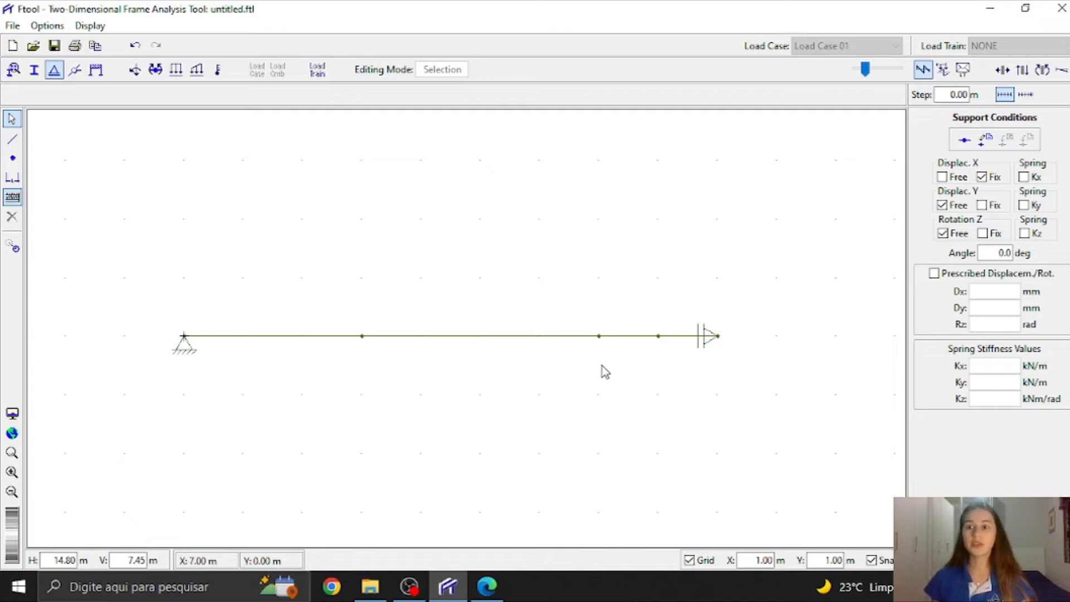
Step: Reapply the roller support at node E with X displacement free and Y displacement fixed
{"action": "left_click", "coordinate": [960, 177]}
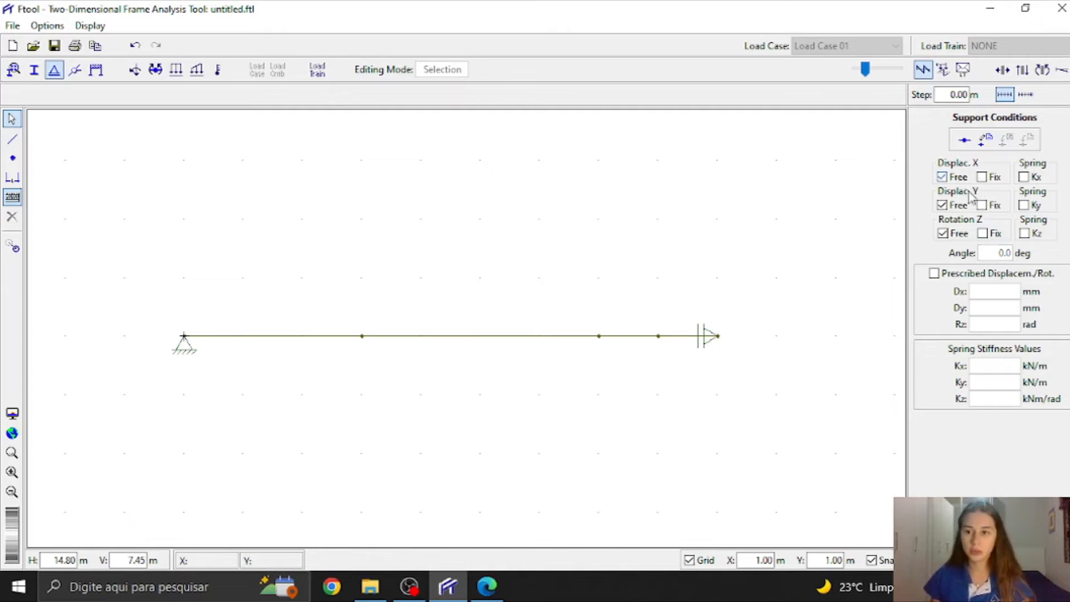
{"action": "left_click", "coordinate": [984, 206]}
{"action": "left_click", "coordinate": [719, 337]}
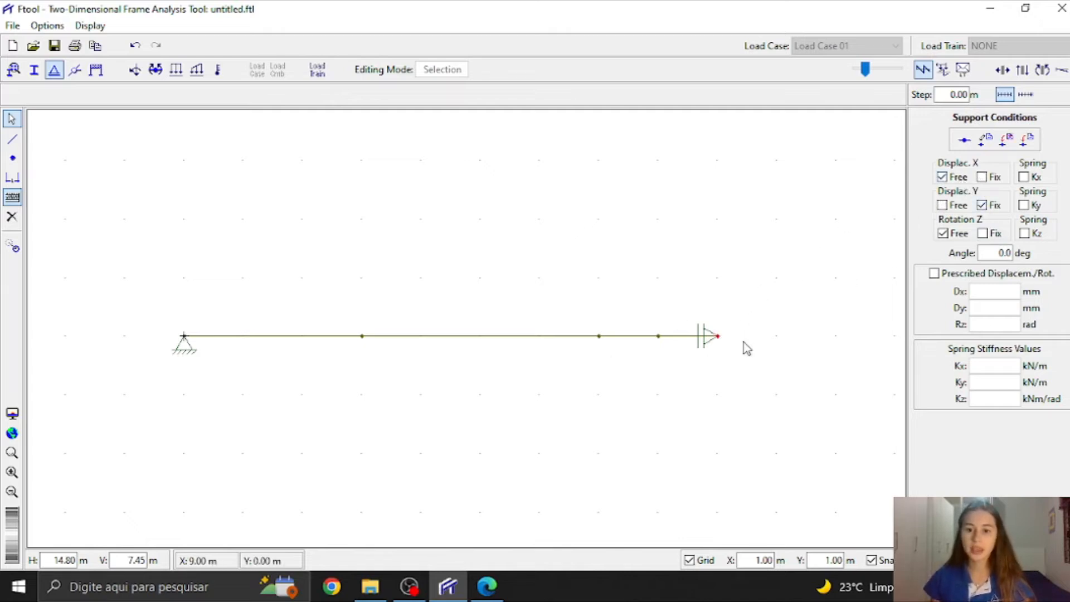
{"action": "left_click", "coordinate": [674, 430]}
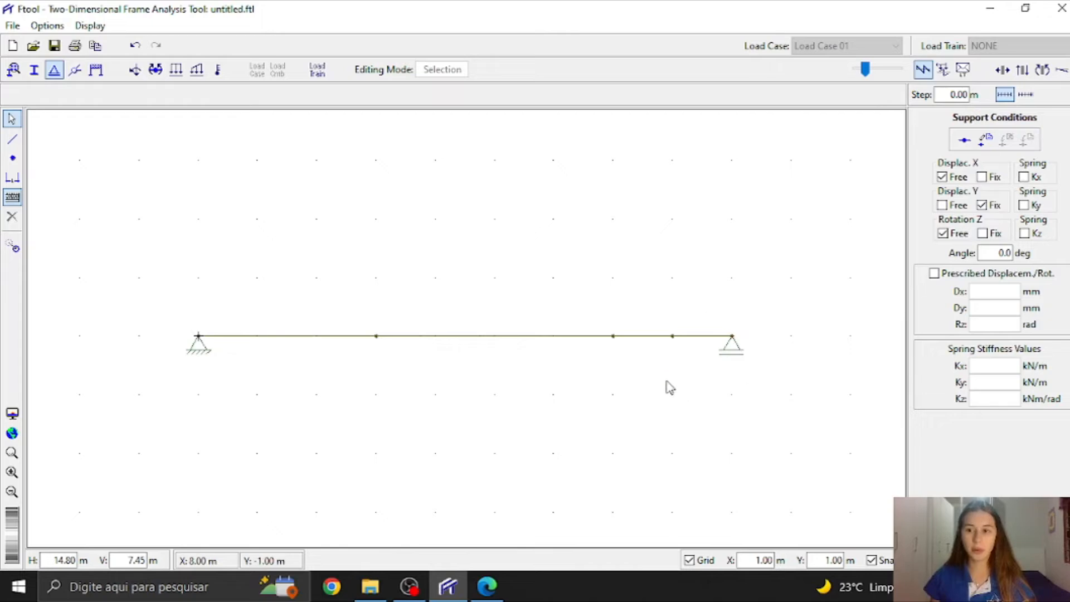
Step: Check the exercise's loads in the Edge PDF, and create a linear loading labelled 1 in Ftool
{"action": "left_click", "coordinate": [488, 585]}
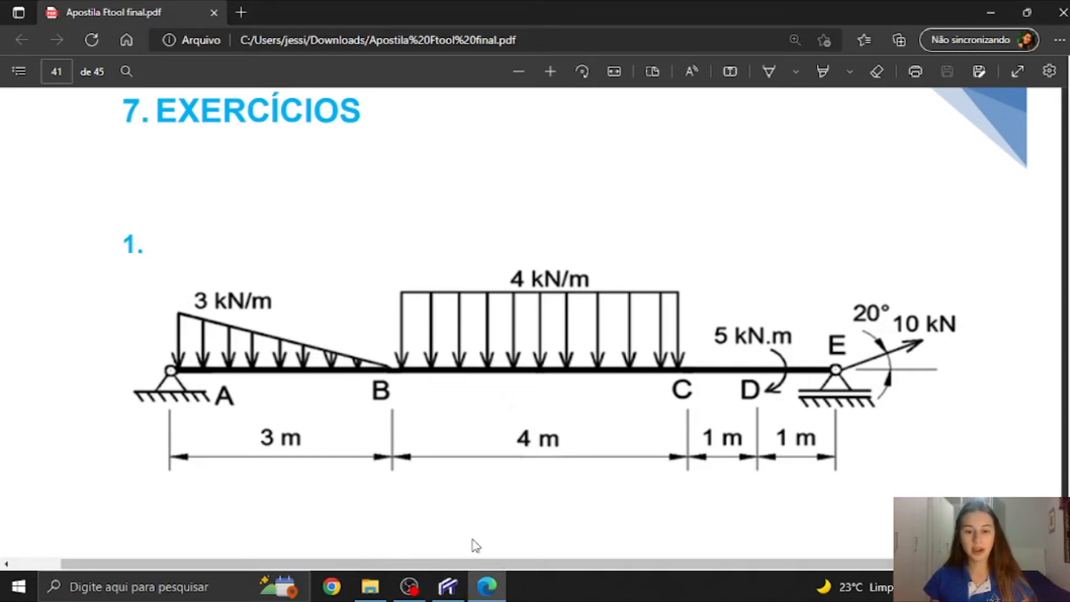
{"action": "left_click", "coordinate": [448, 586]}
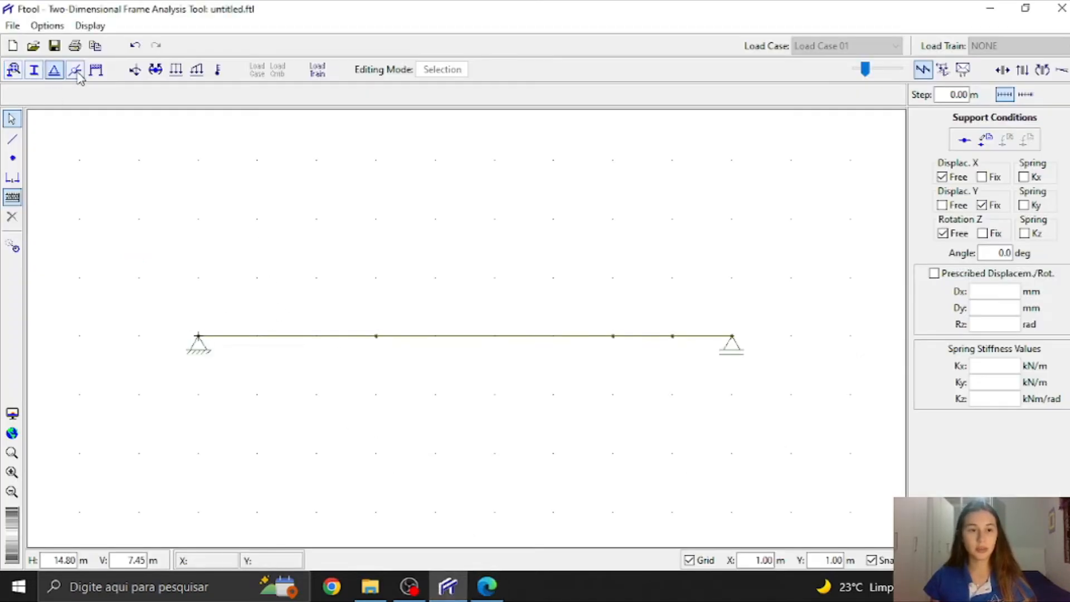
{"action": "left_click", "coordinate": [195, 71]}
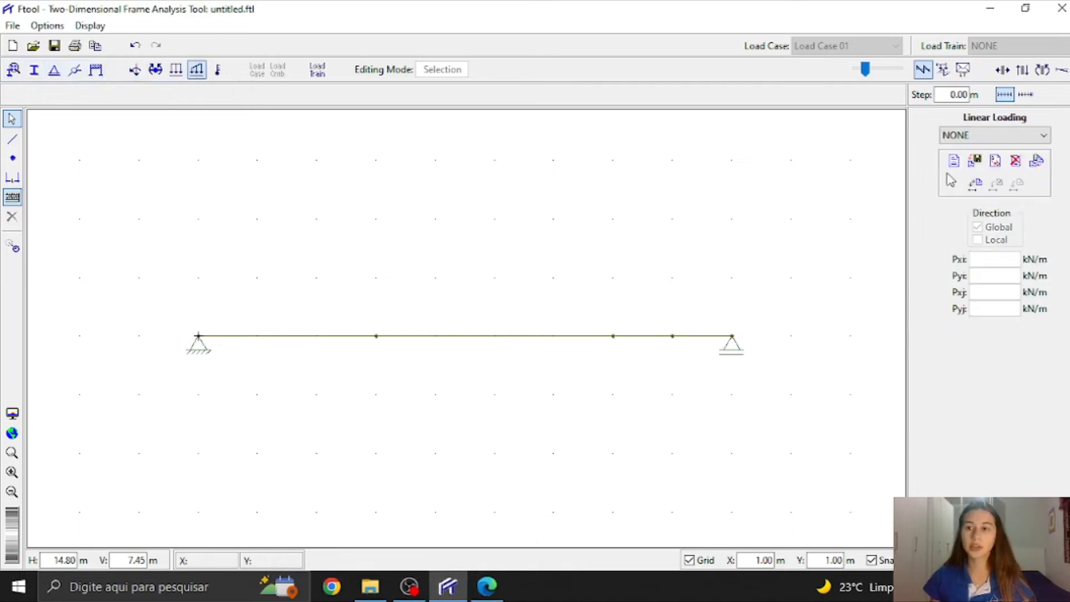
{"action": "left_click", "coordinate": [954, 161]}
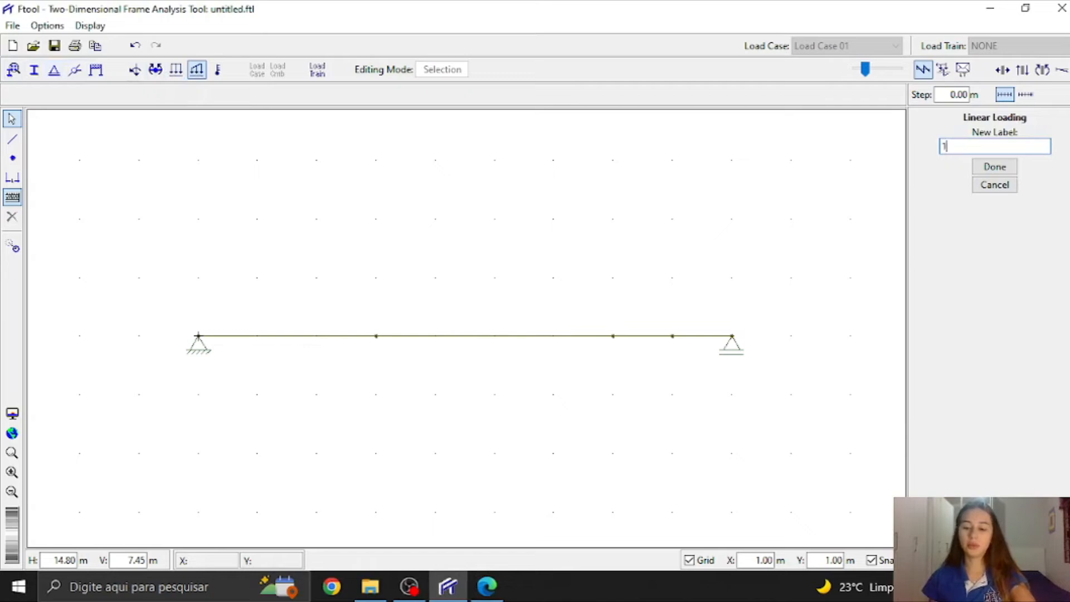
{"action": "type", "text": "1"}
{"action": "key", "text": "Return"}
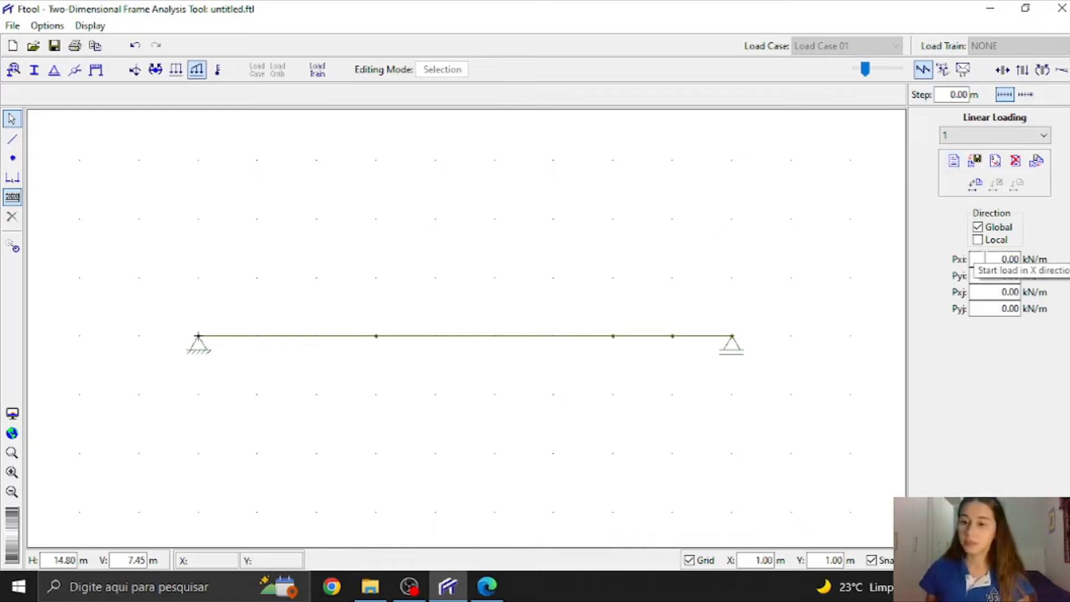
Step: Check the A–B load in the Edge PDF, and apply linear loading 1 to span A–B with Pxi = 3 kN/m
{"action": "left_click_drag", "start_coordinate": [977, 259], "coordinate": [1053, 264]}
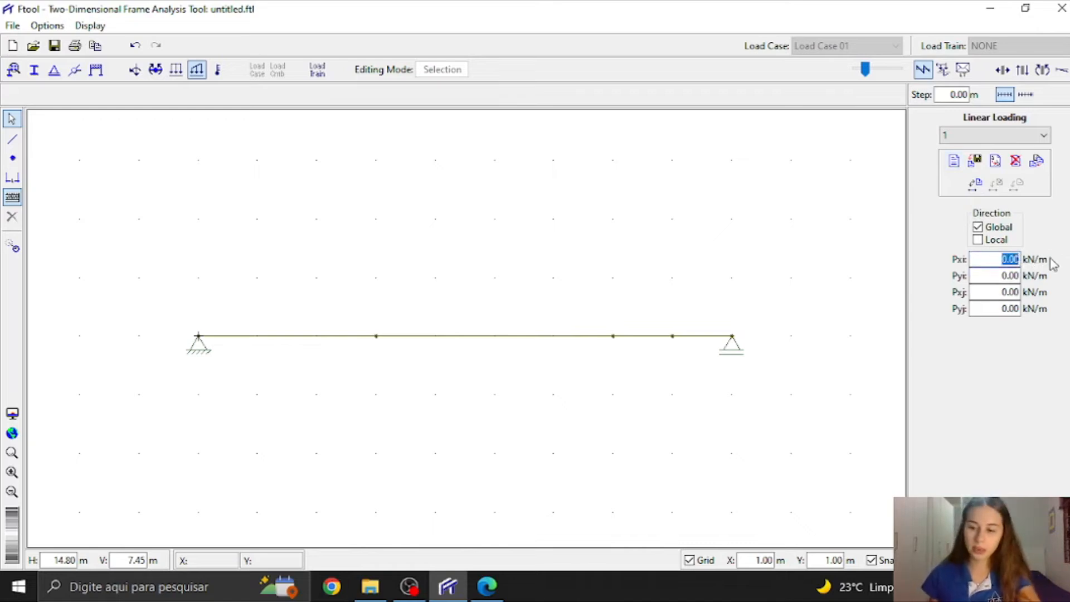
{"action": "left_click", "coordinate": [991, 275]}
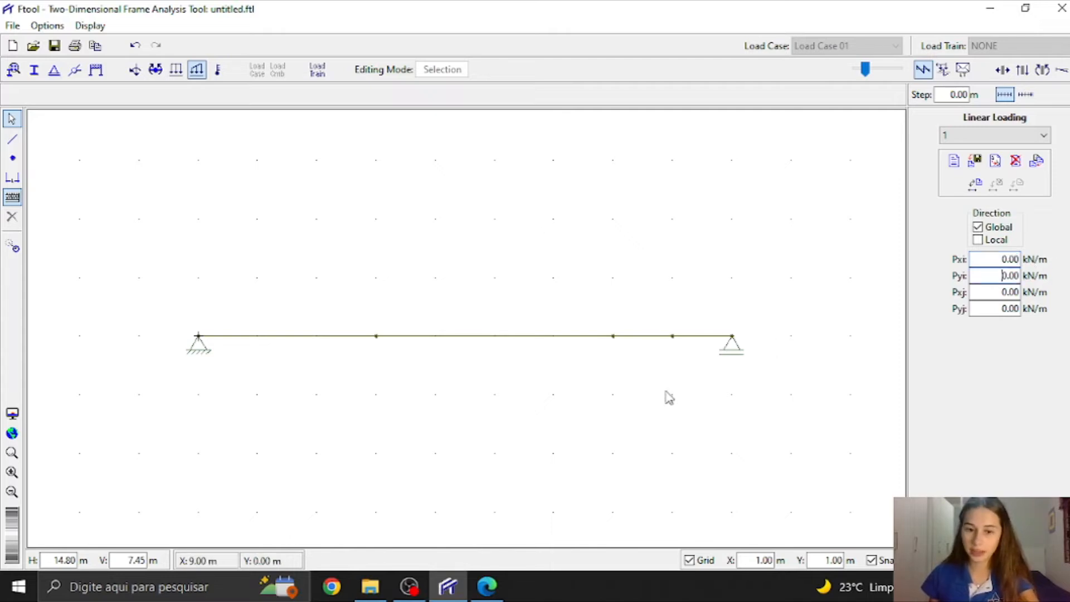
{"action": "left_click", "coordinate": [474, 597]}
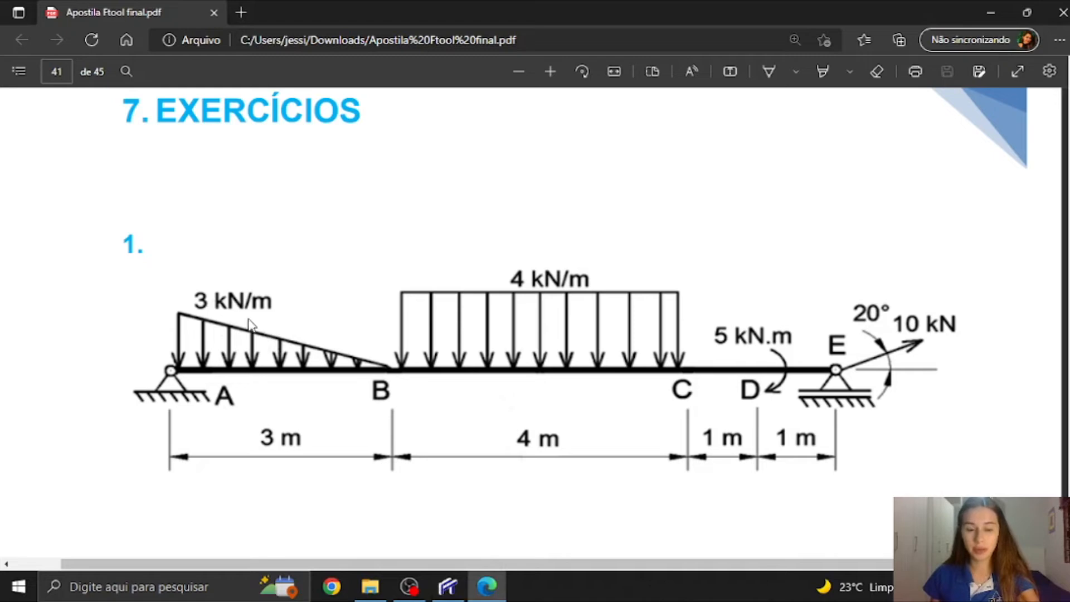
{"action": "left_click", "coordinate": [448, 585]}
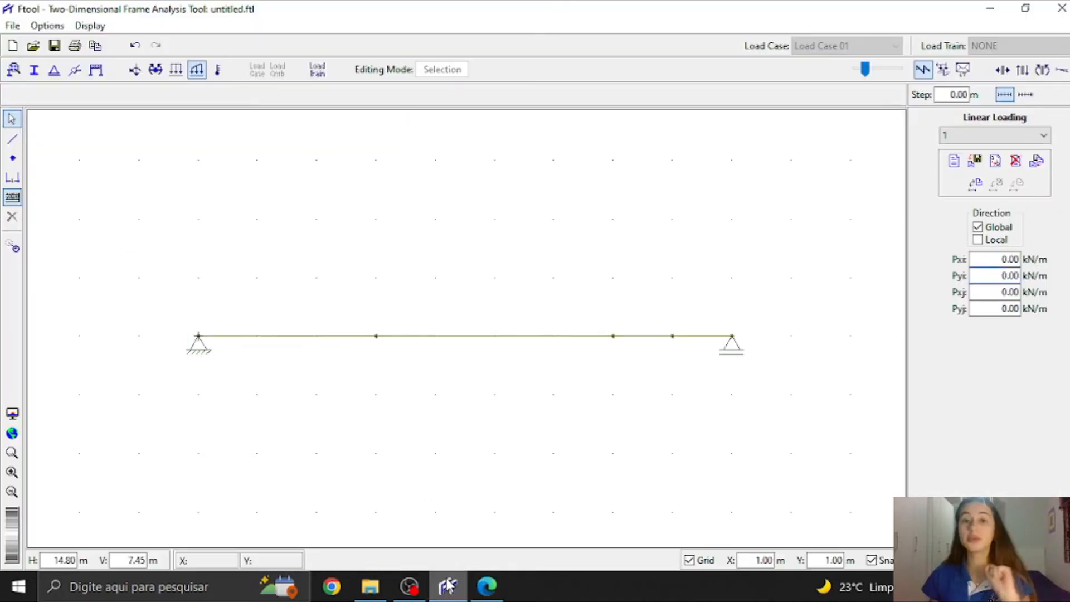
{"action": "double_click", "coordinate": [1006, 259]}
{"action": "left_click", "coordinate": [487, 586]}
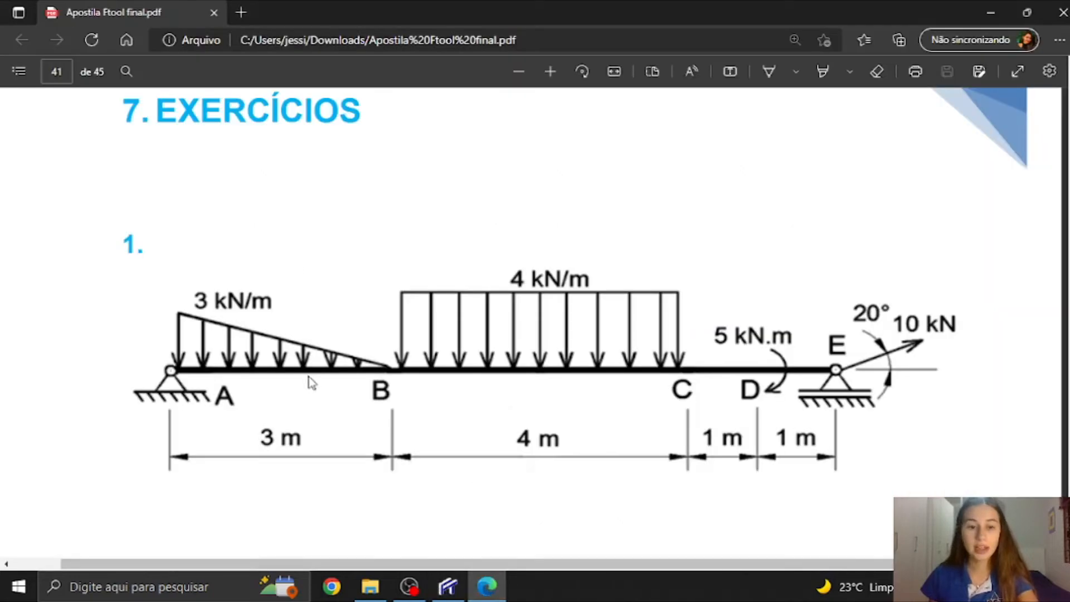
{"action": "left_click", "coordinate": [448, 585]}
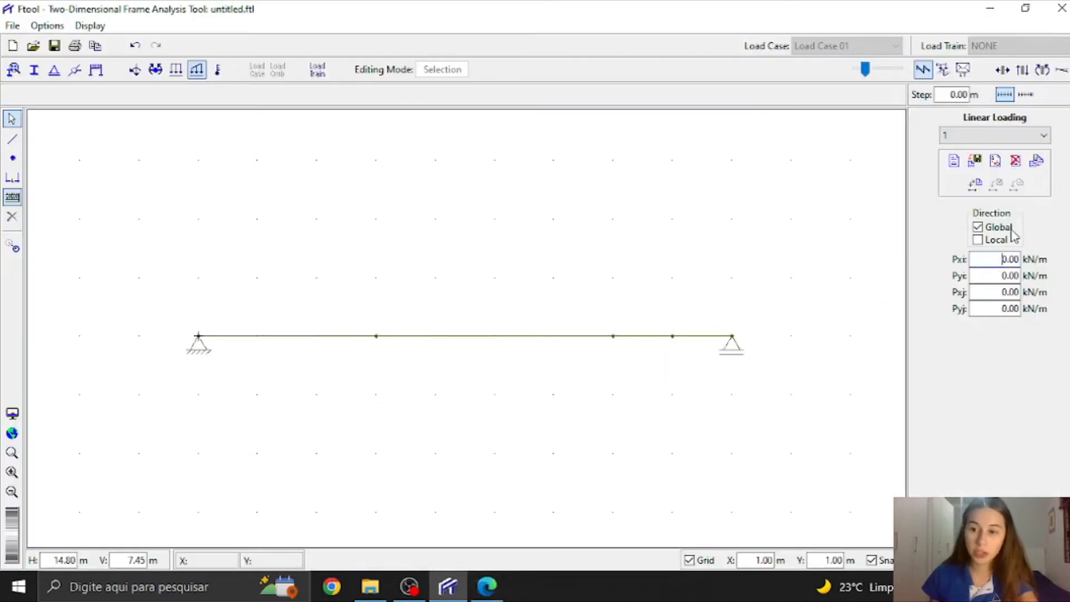
{"action": "left_click", "coordinate": [997, 260]}
{"action": "left_click_drag", "start_coordinate": [997, 260], "coordinate": [1046, 257]}
{"action": "type", "text": "3"}
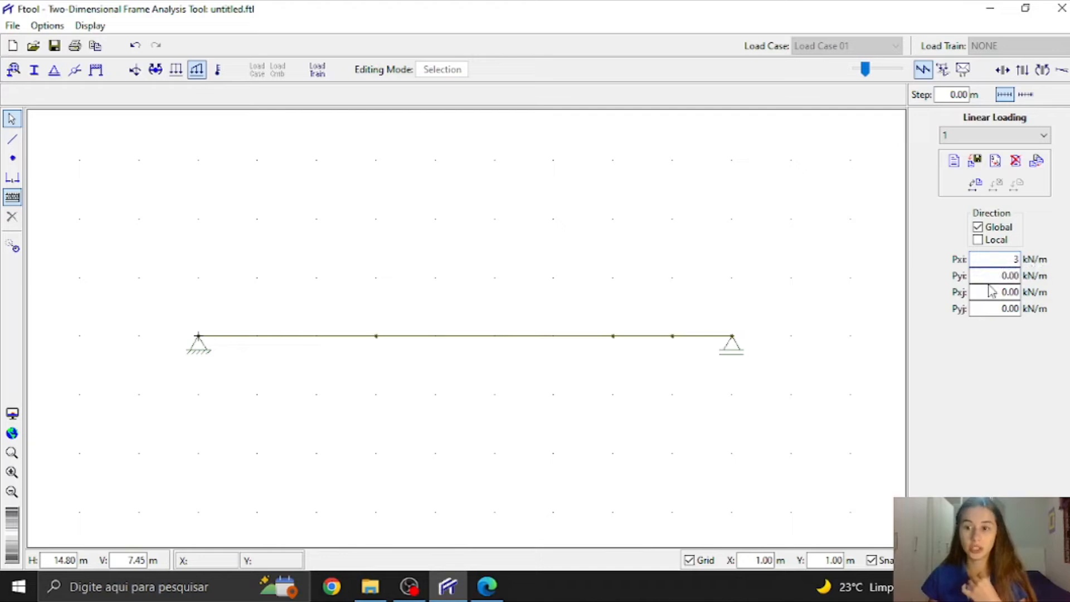
{"action": "left_click", "coordinate": [258, 339]}
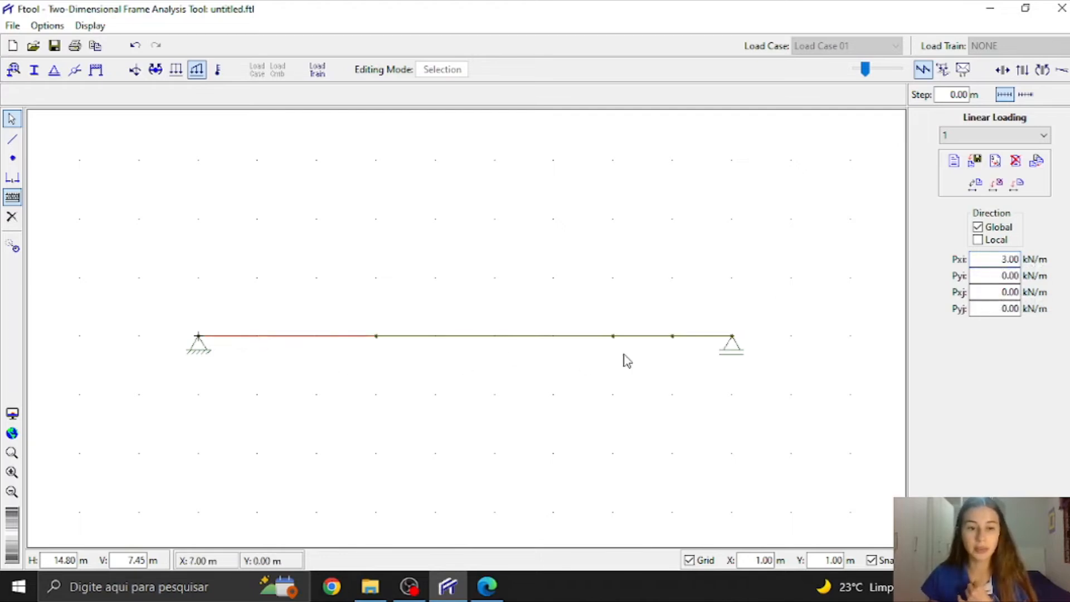
{"action": "left_click", "coordinate": [1017, 185]}
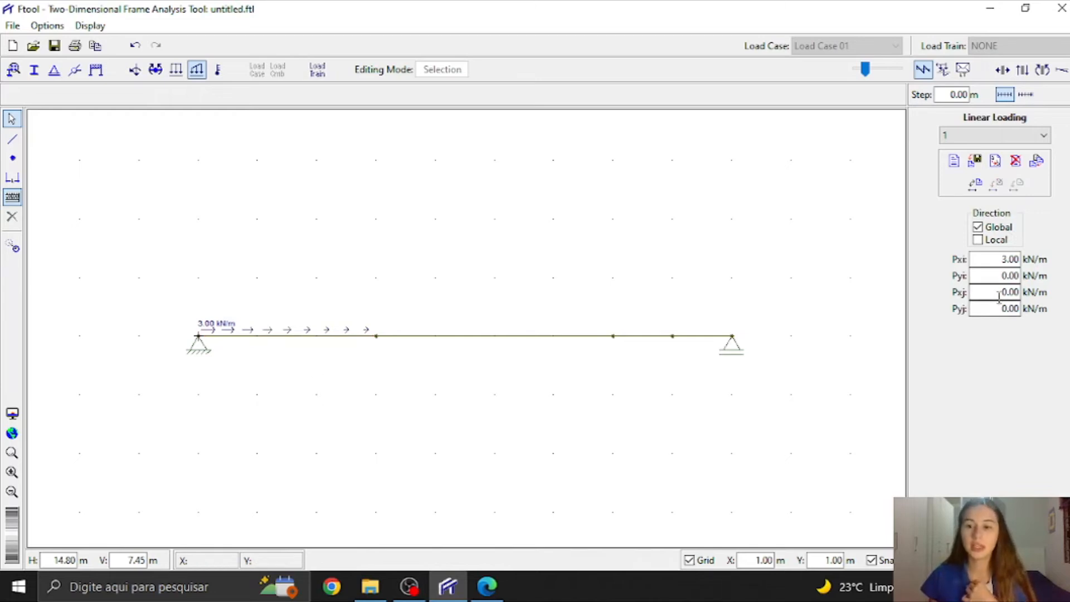
Step: Set linear loading 1 to Pxi = 0 and Pyi = -3 kN/m, checking it against the A–B load in the Edge PDF
{"action": "double_click", "coordinate": [1010, 259]}
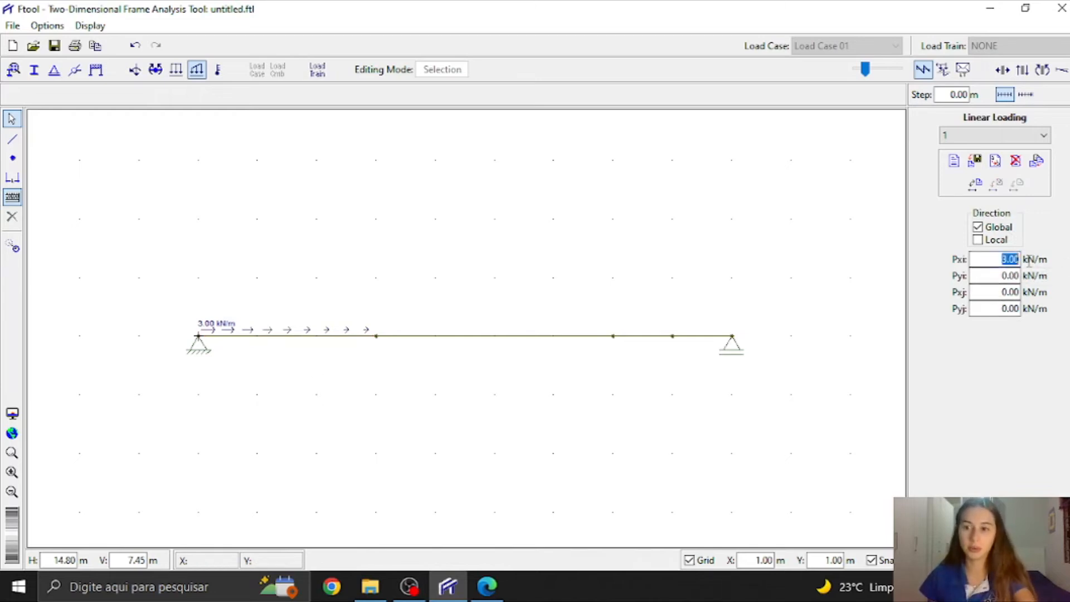
{"action": "type", "text": "0"}
{"action": "key", "text": "Tab"}
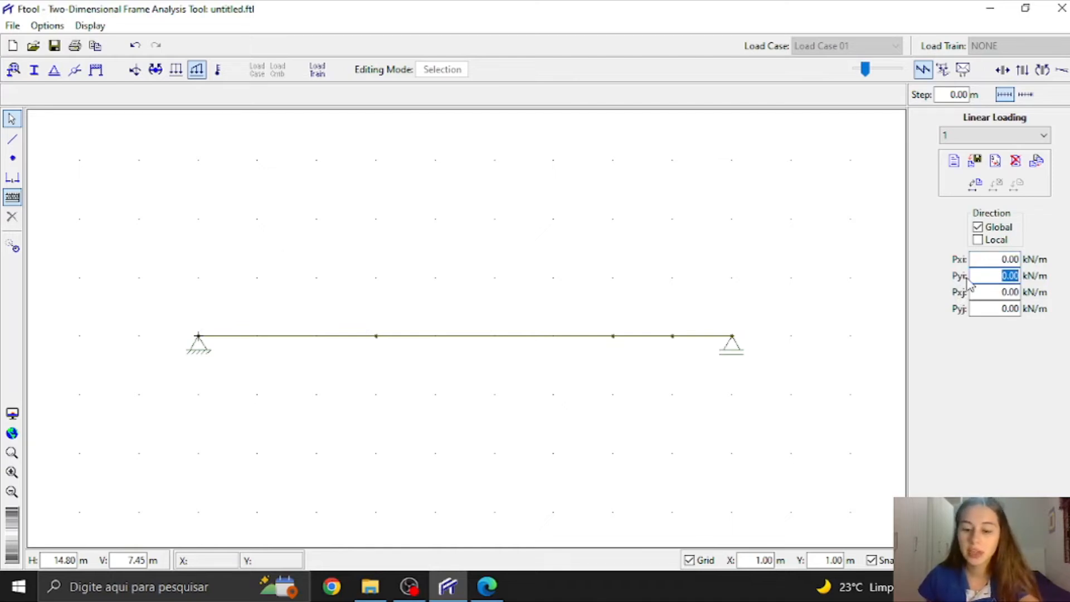
{"action": "type", "text": "-3"}
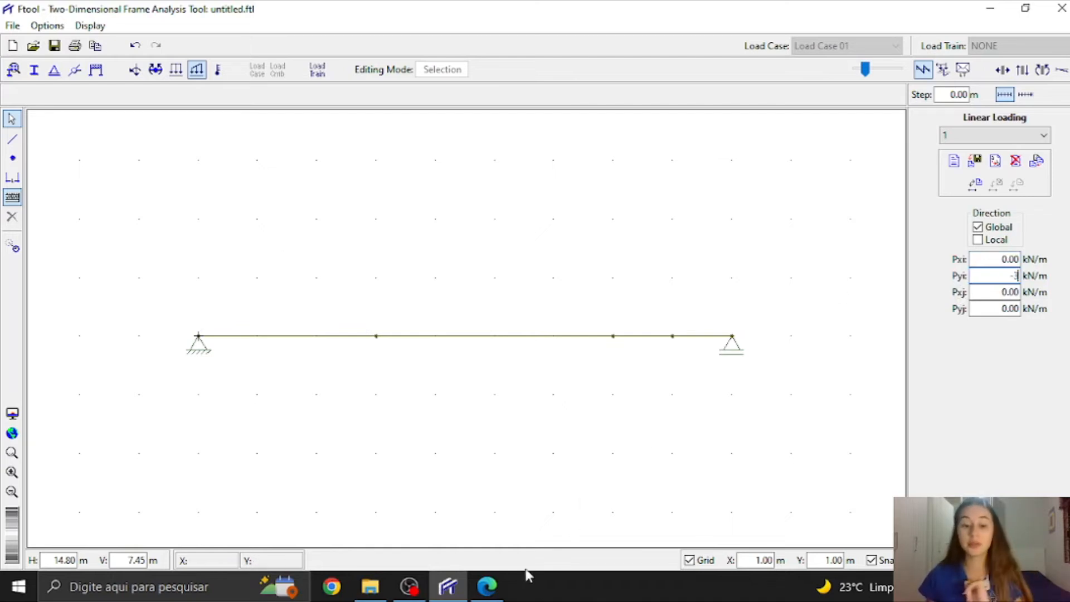
{"action": "left_click", "coordinate": [487, 587]}
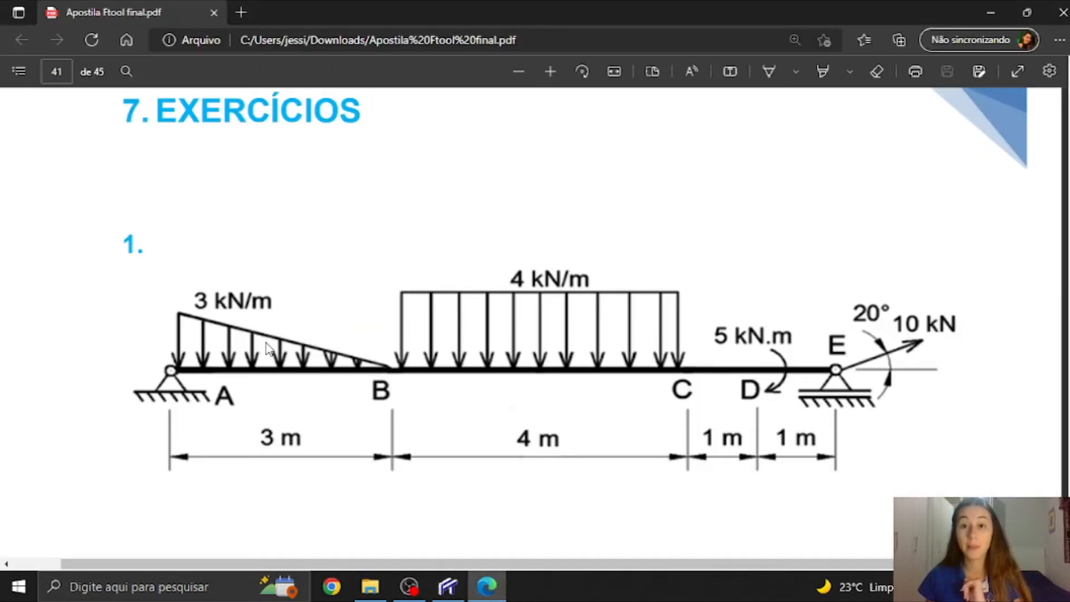
{"action": "left_click", "coordinate": [448, 587]}
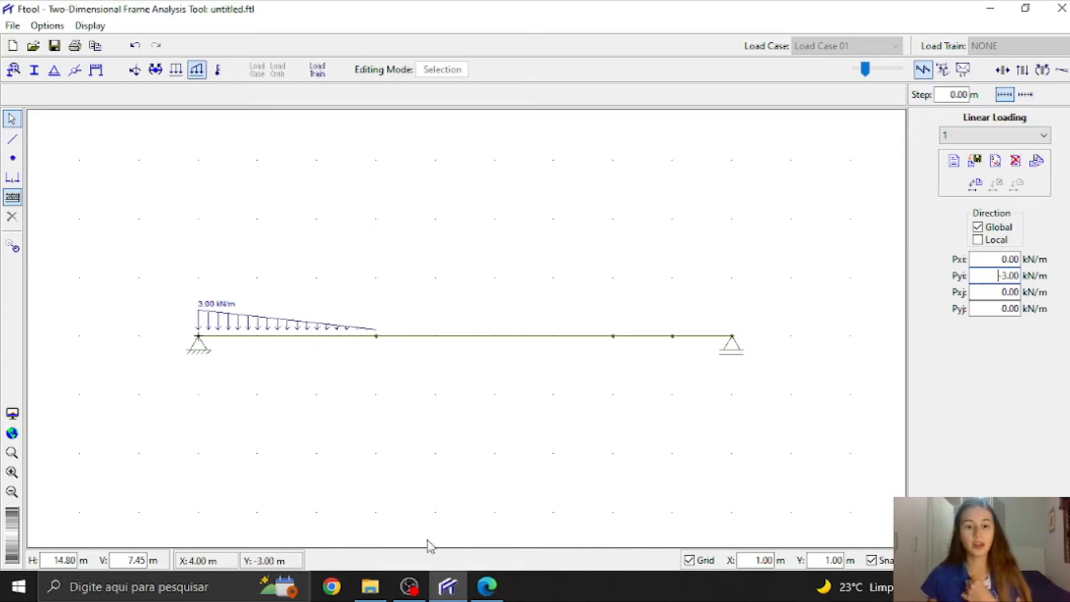
Step: Check the B–C load in the Edge PDF, select span B–C in Ftool and create a uniform loading labelled 1
{"action": "left_click", "coordinate": [487, 586]}
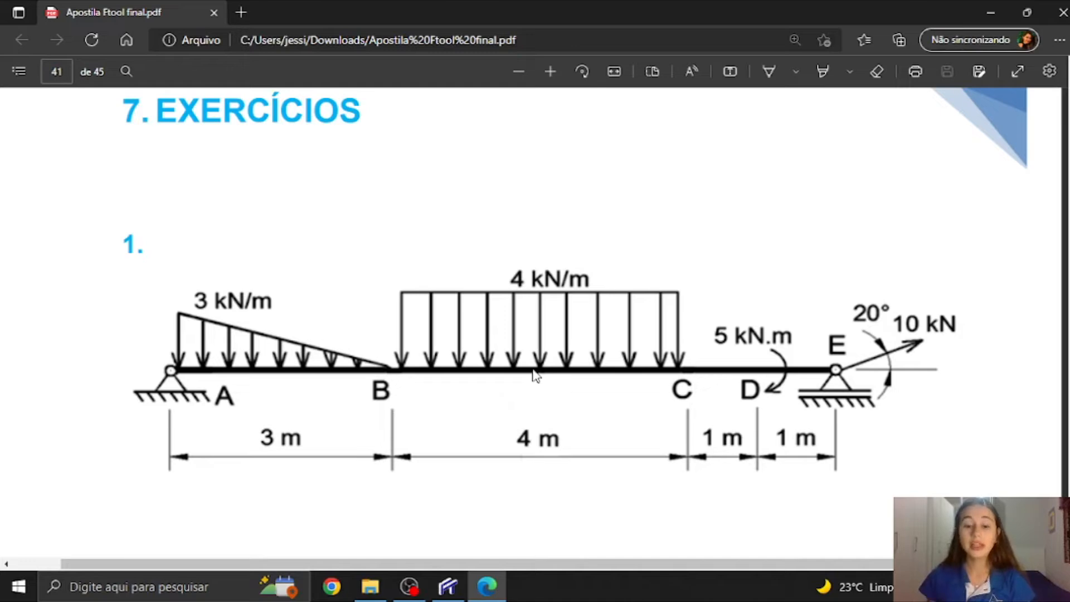
{"action": "left_click", "coordinate": [448, 585]}
{"action": "left_click", "coordinate": [470, 339]}
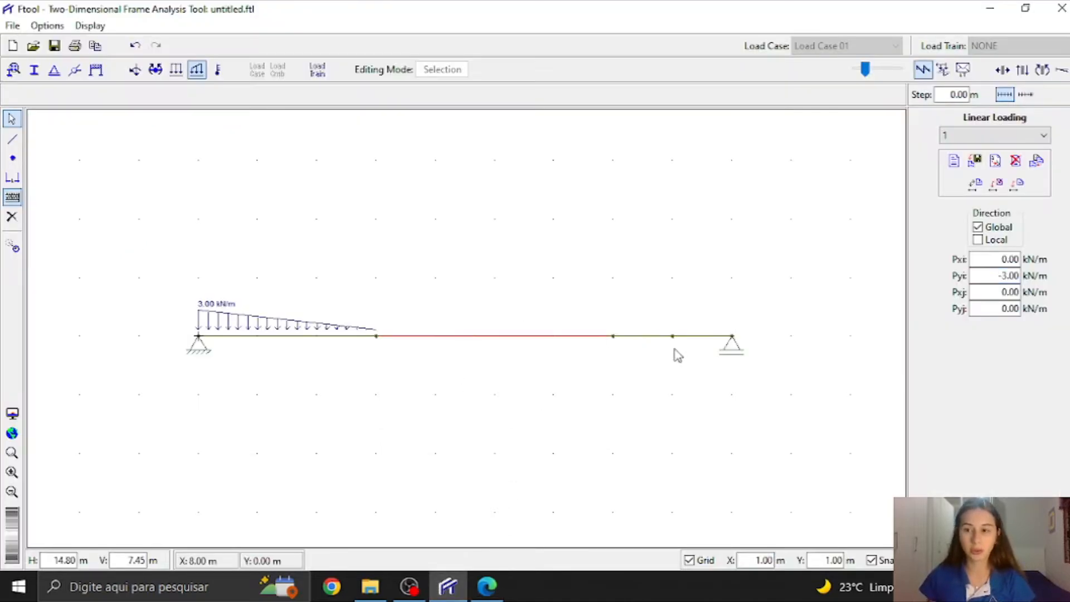
{"action": "left_click", "coordinate": [175, 70]}
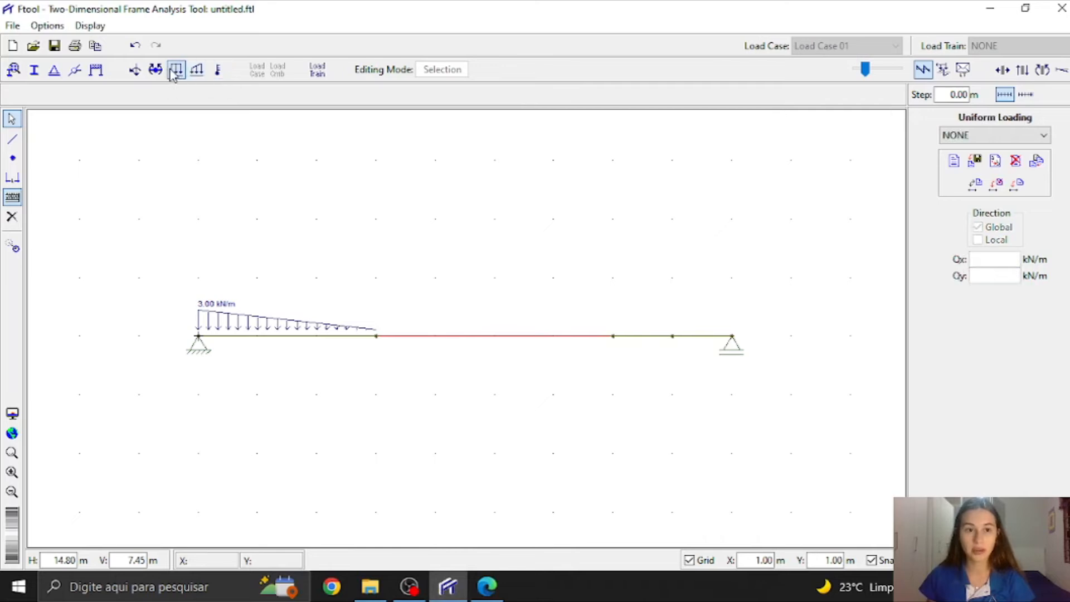
{"action": "left_click", "coordinate": [955, 161]}
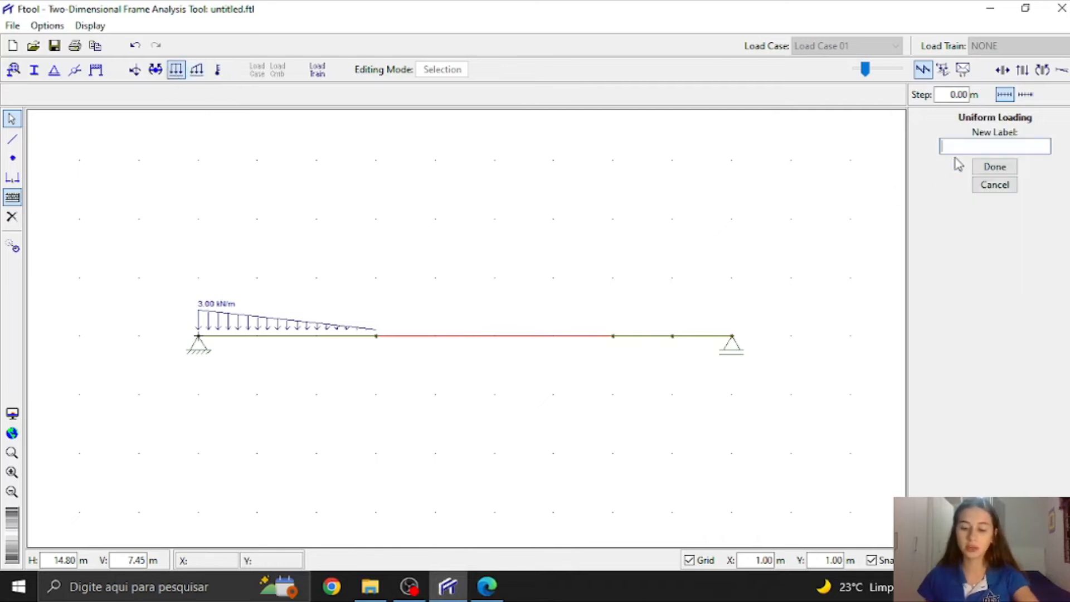
{"action": "key", "text": "Return"}
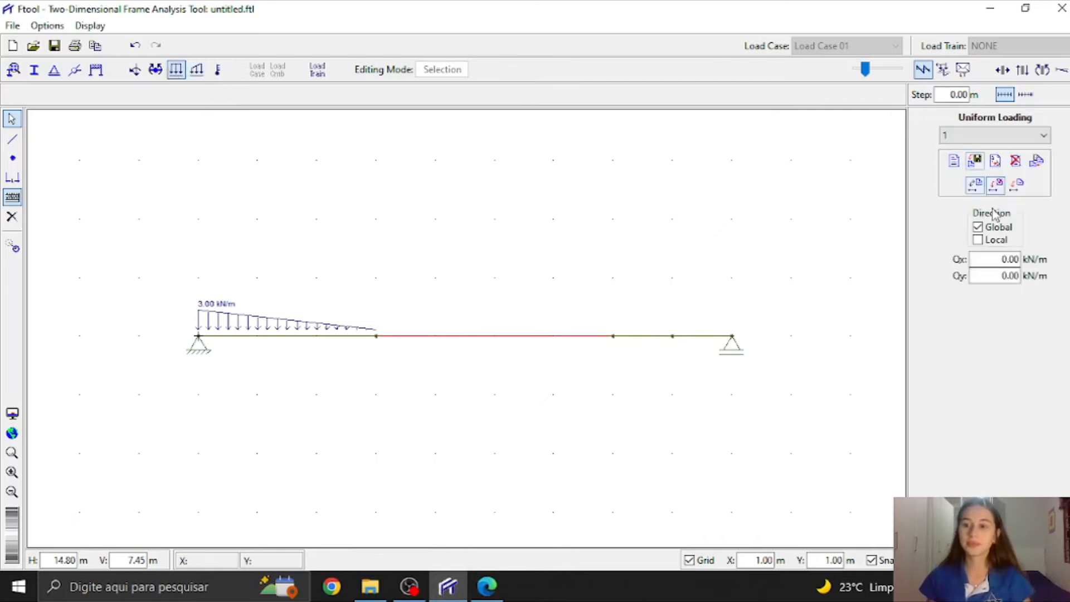
Step: Set the uniform loading's Qy to -4 kN/m, check it against the Edge PDF and apply it to span B–C
{"action": "left_click_drag", "start_coordinate": [992, 274], "coordinate": [1042, 280]}
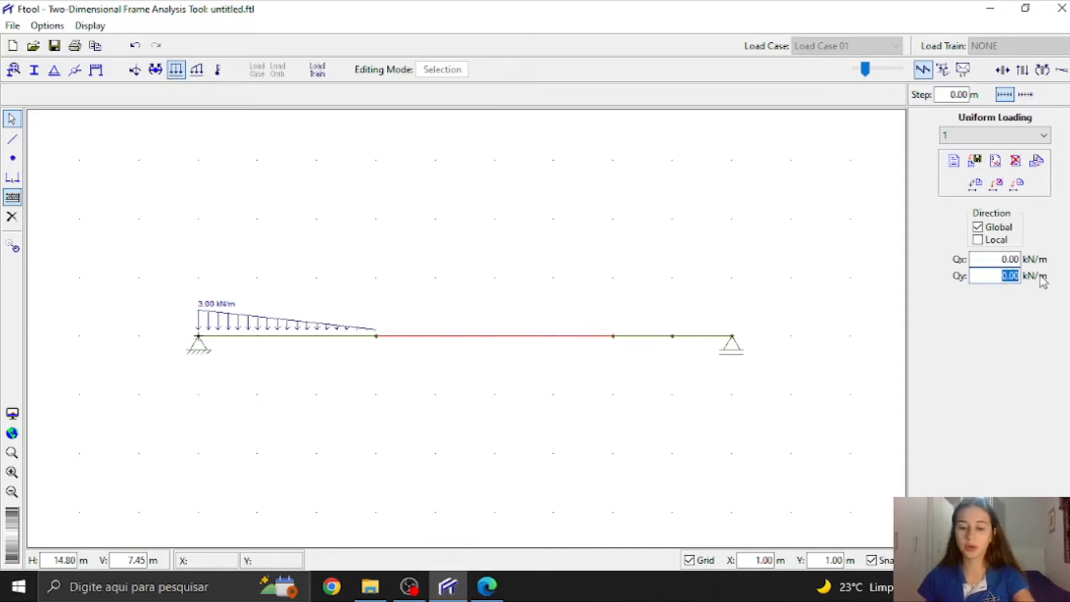
{"action": "type", "text": "-4"}
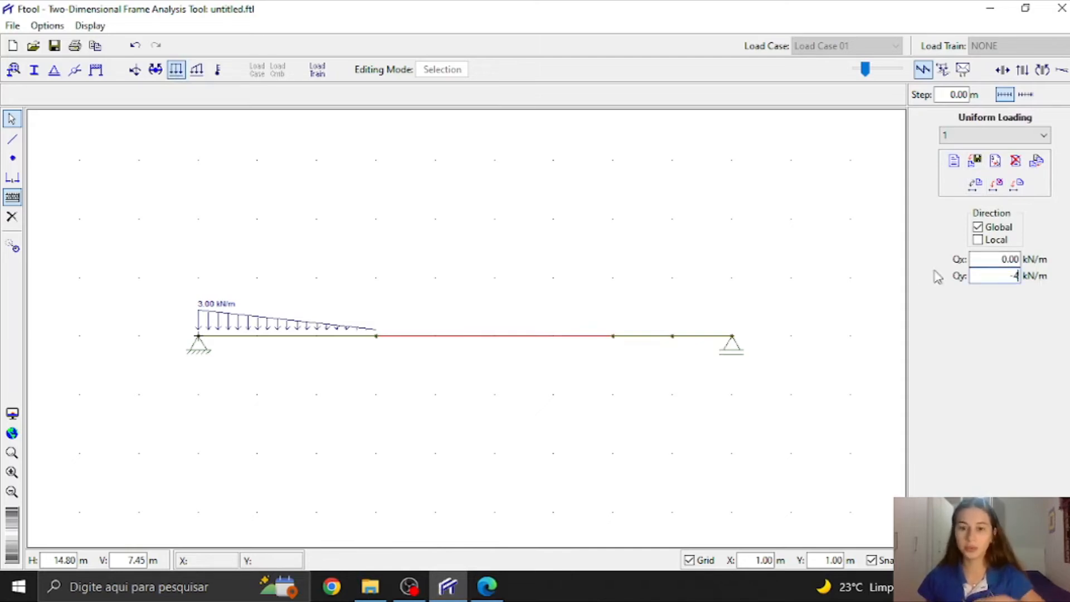
{"action": "left_click", "coordinate": [487, 586]}
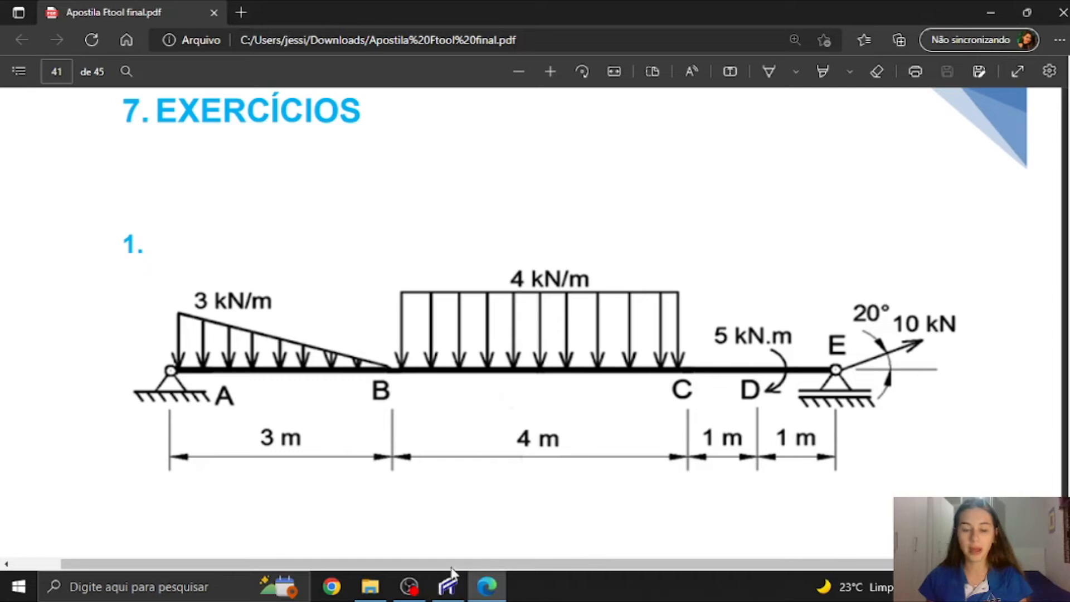
{"action": "left_click", "coordinate": [449, 585]}
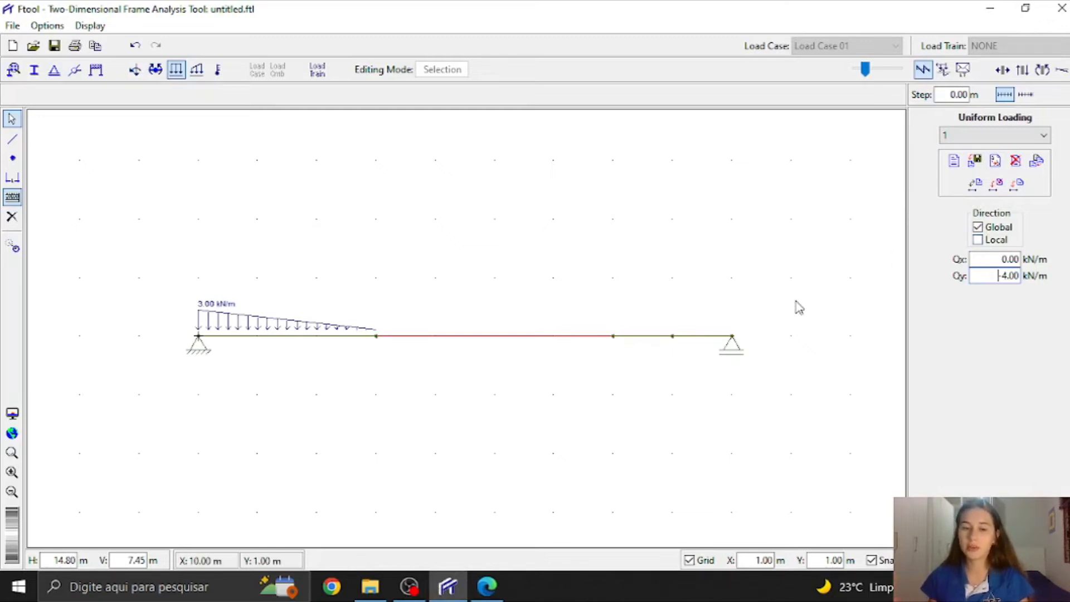
{"action": "left_click", "coordinate": [1015, 187]}
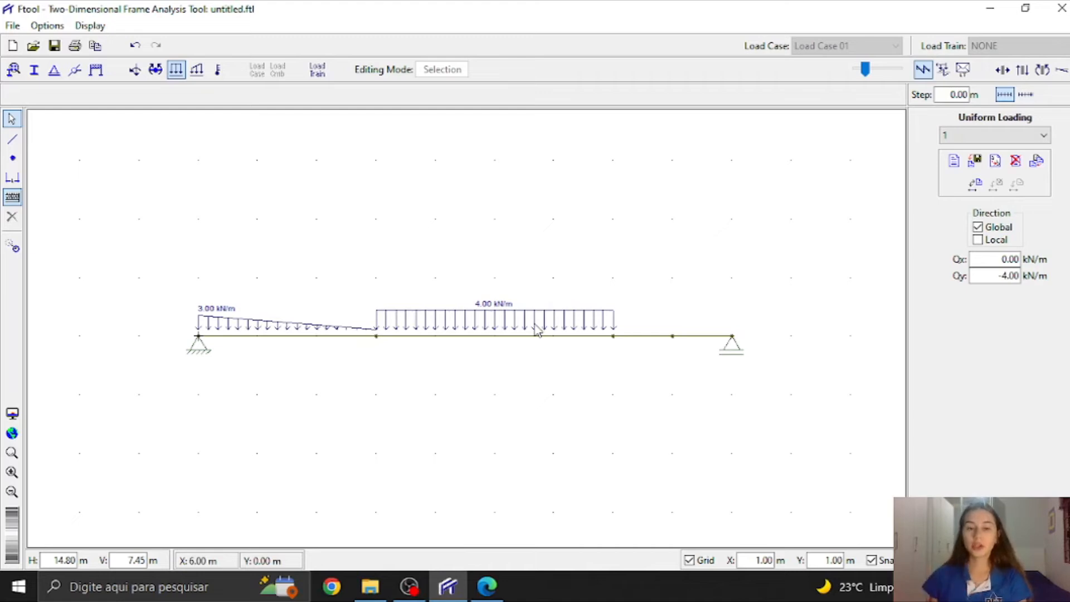
{"action": "left_click", "coordinate": [391, 337]}
{"action": "left_click", "coordinate": [467, 384]}
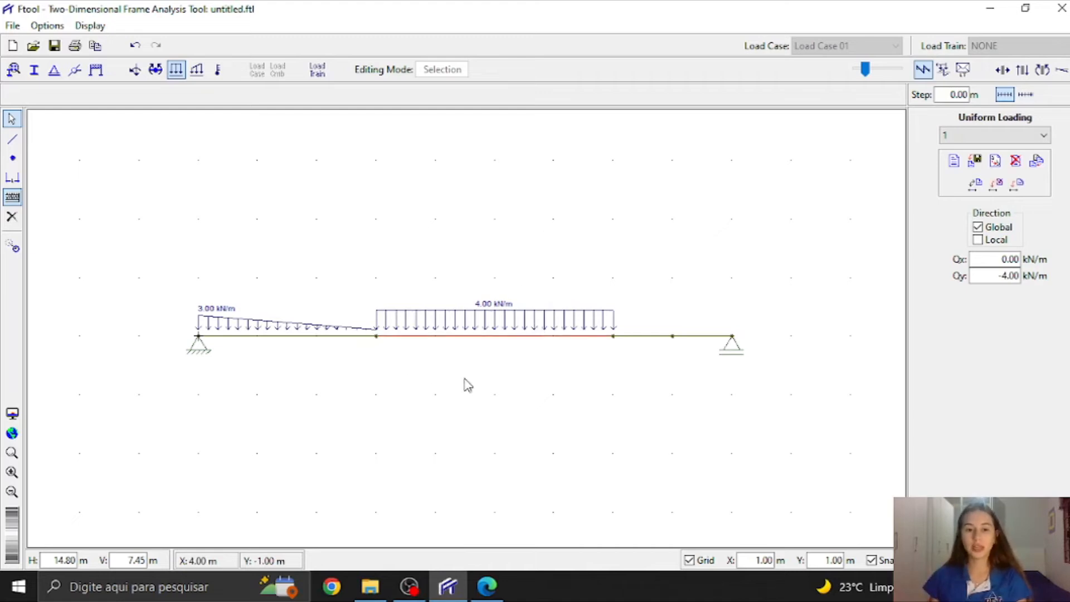
{"action": "left_click", "coordinate": [466, 341]}
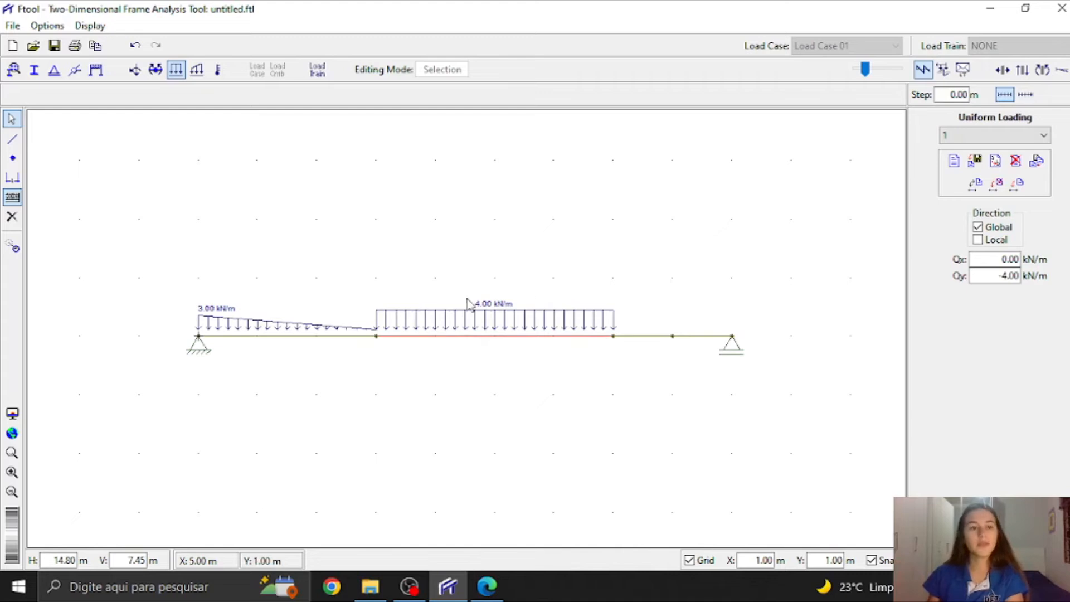
{"action": "left_click", "coordinate": [443, 393]}
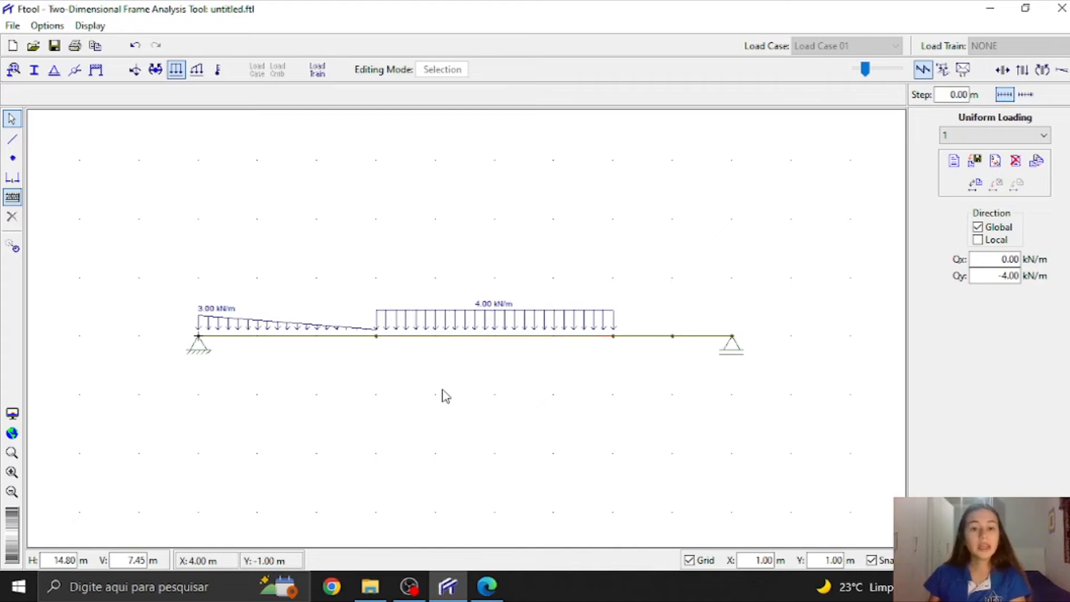
Step: Add dimension lines for spans A–B and B–C, placed 1 m below the beam
{"action": "left_click", "coordinate": [13, 185]}
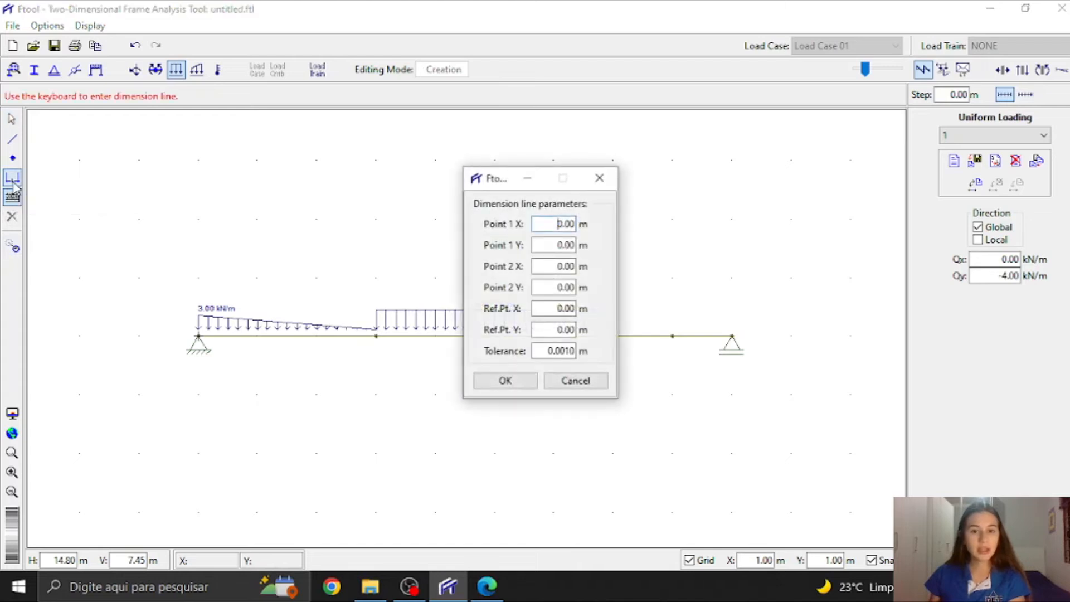
{"action": "left_click", "coordinate": [563, 383]}
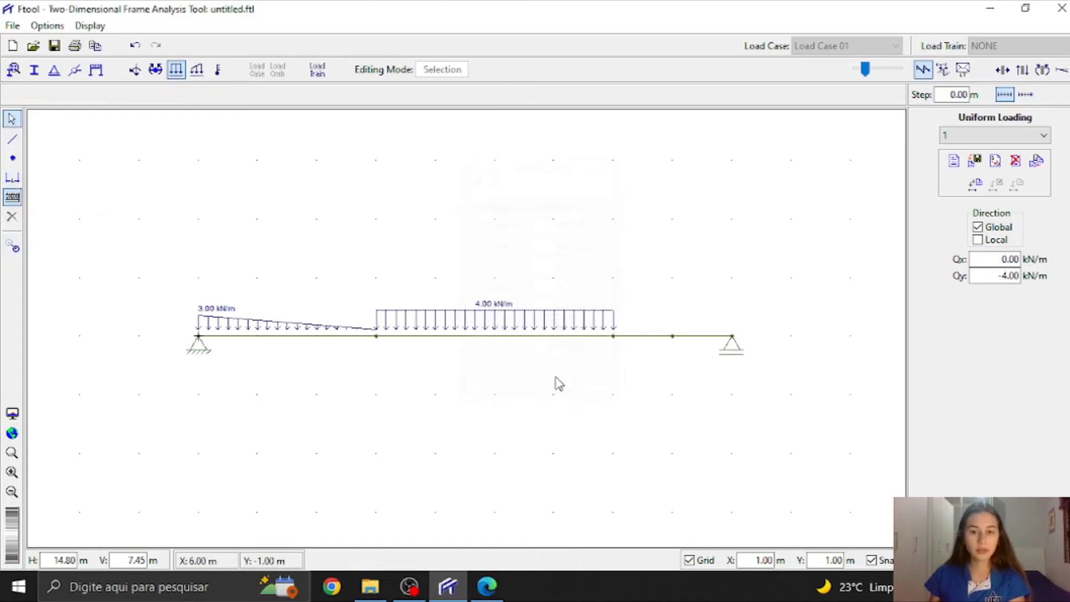
{"action": "left_click", "coordinate": [13, 178]}
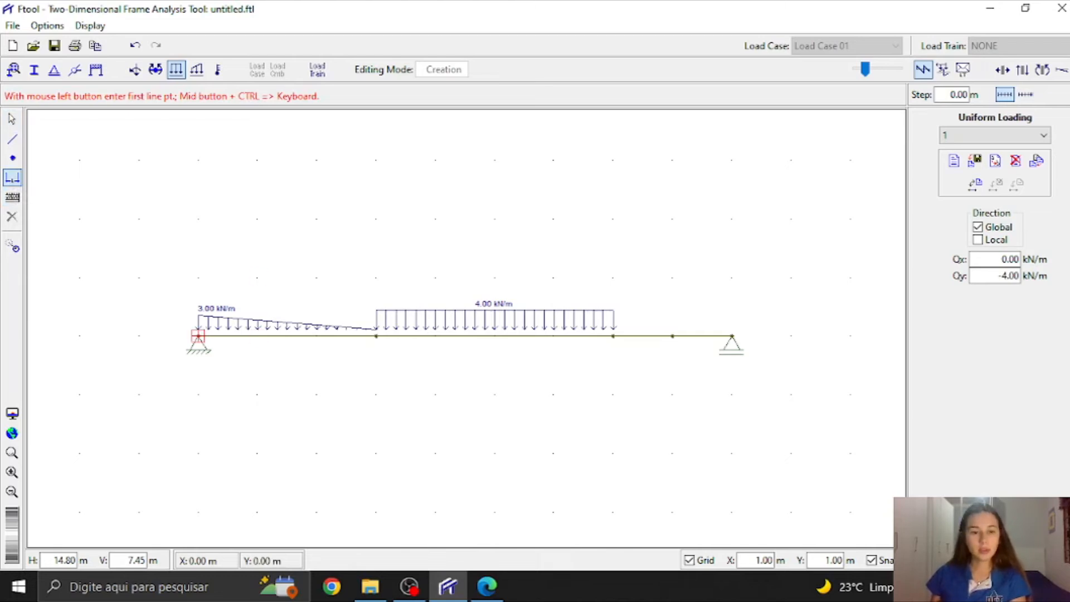
{"action": "left_click", "coordinate": [198, 336]}
{"action": "left_click", "coordinate": [377, 336]}
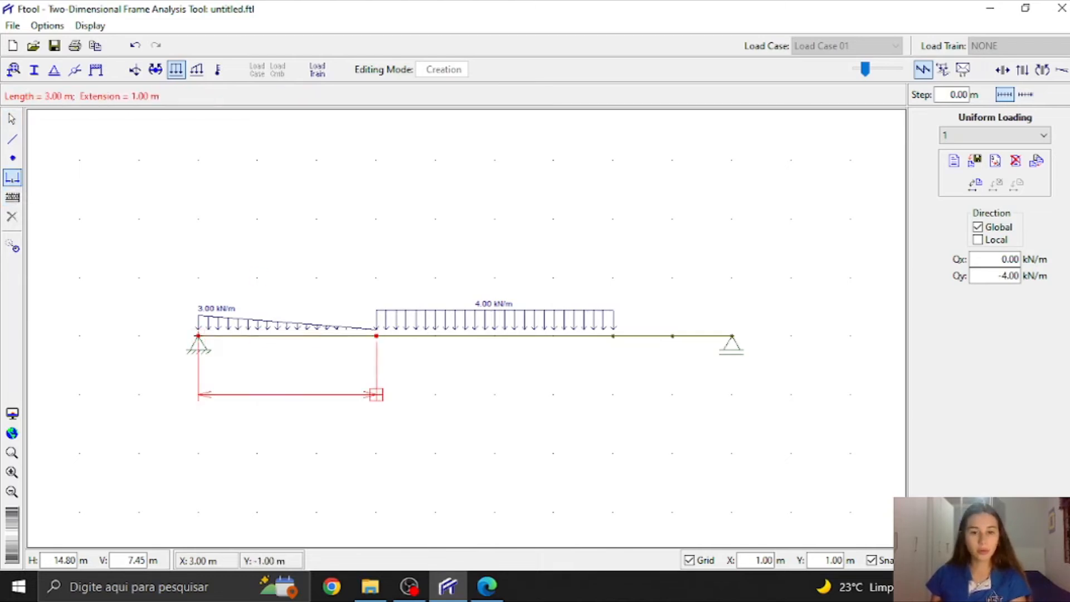
{"action": "left_click", "coordinate": [377, 395]}
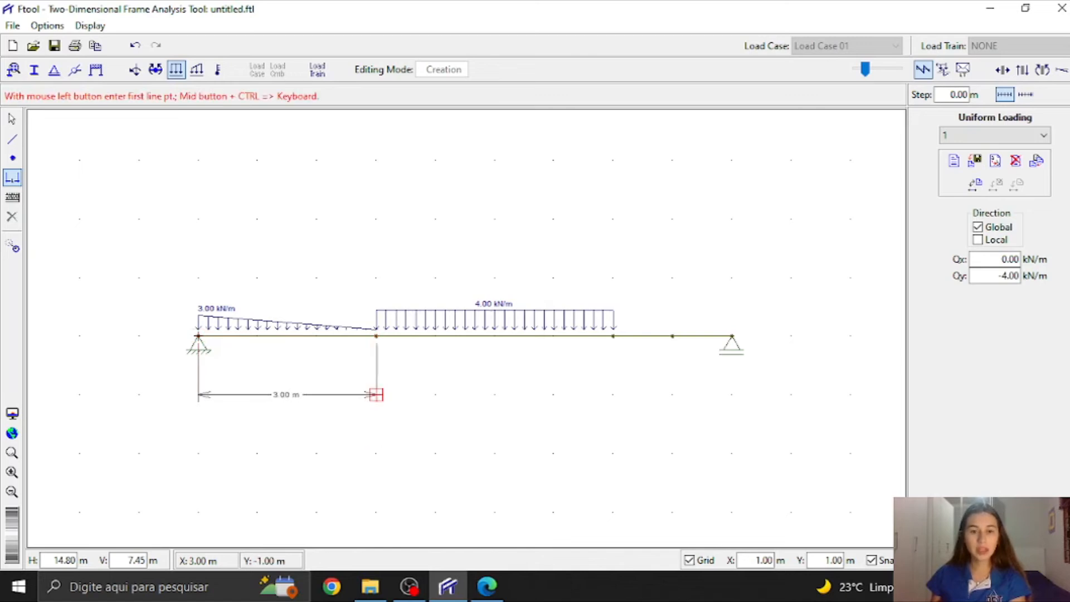
{"action": "left_click", "coordinate": [376, 336]}
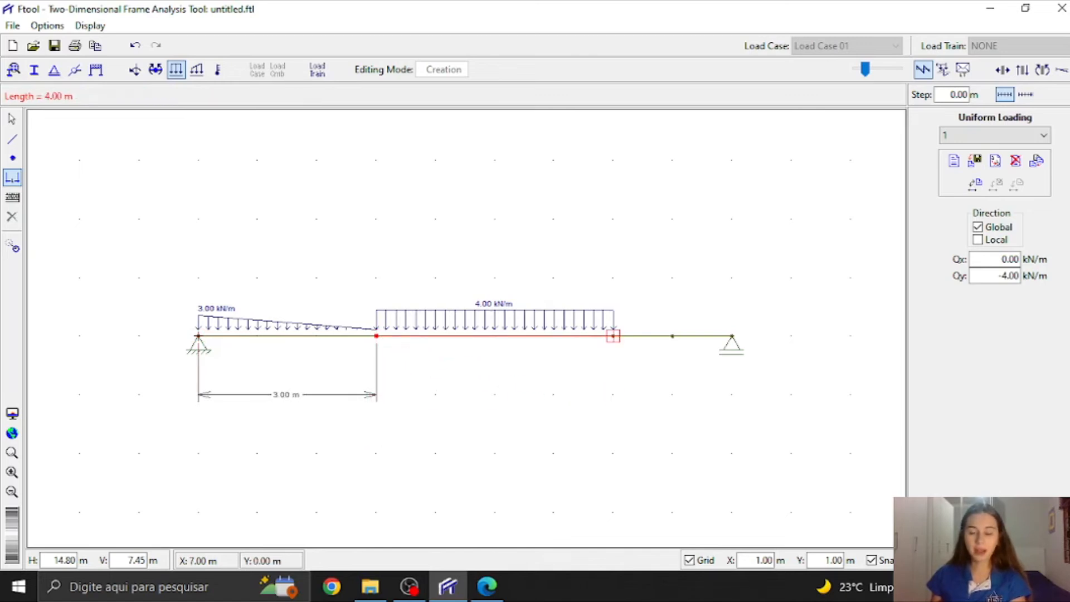
{"action": "left_click", "coordinate": [613, 336]}
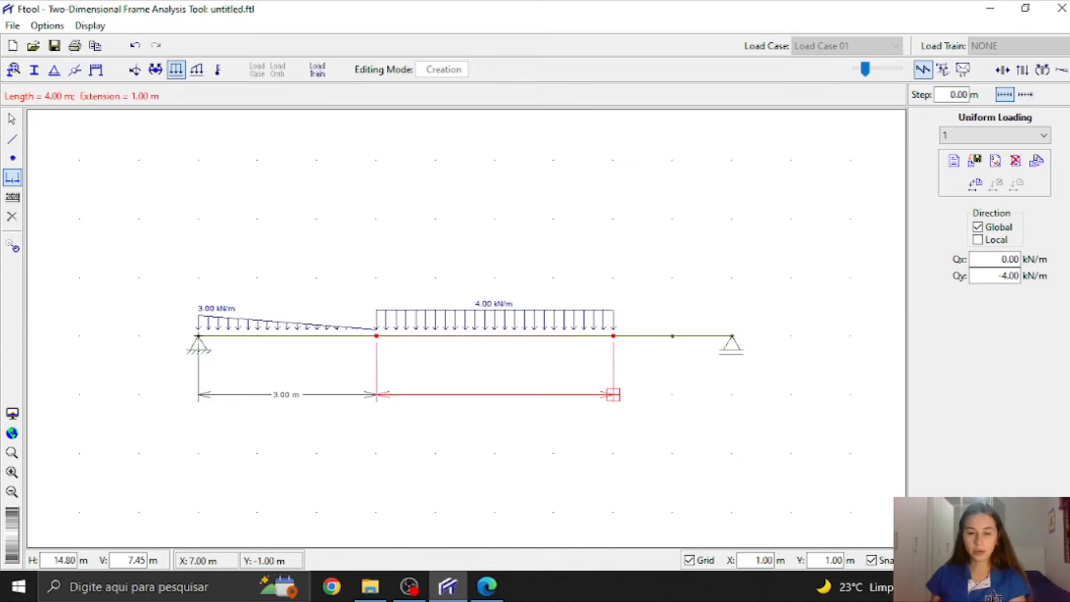
{"action": "left_click", "coordinate": [613, 395]}
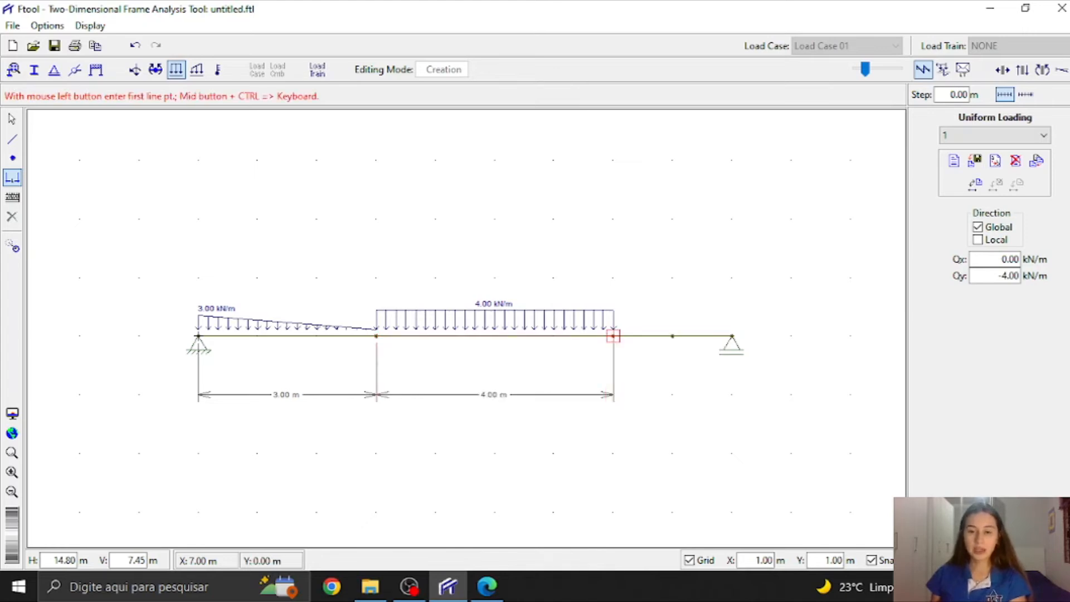
Step: Dimension span C–D 1 m below the beam and span D–E 2 m above it
{"action": "left_click", "coordinate": [614, 336]}
{"action": "left_click", "coordinate": [673, 336]}
{"action": "left_click", "coordinate": [673, 395]}
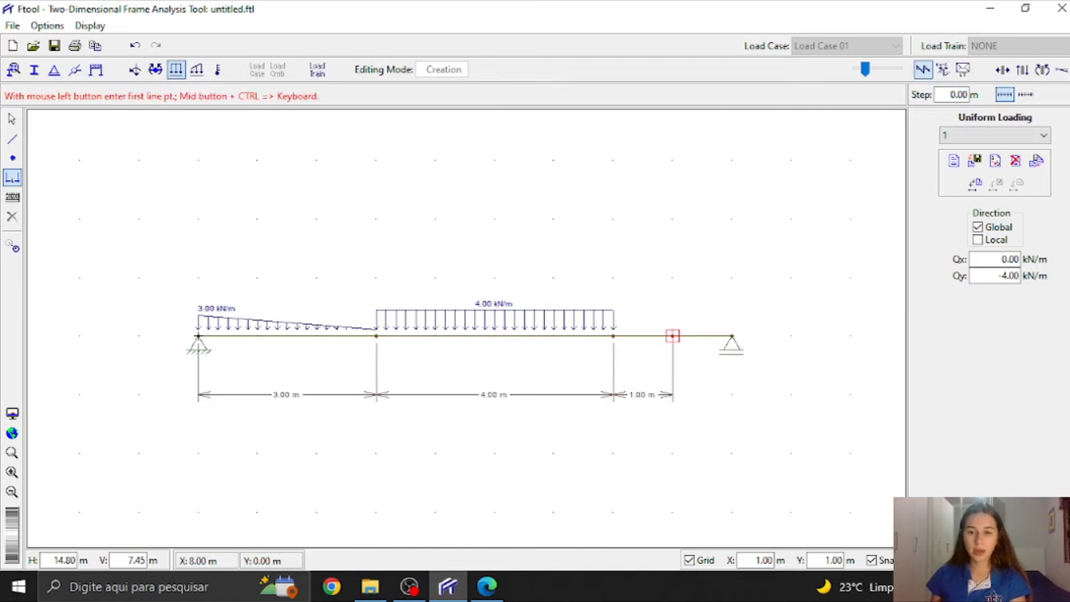
{"action": "left_click", "coordinate": [673, 336]}
{"action": "left_click", "coordinate": [732, 336]}
{"action": "left_click", "coordinate": [732, 218]}
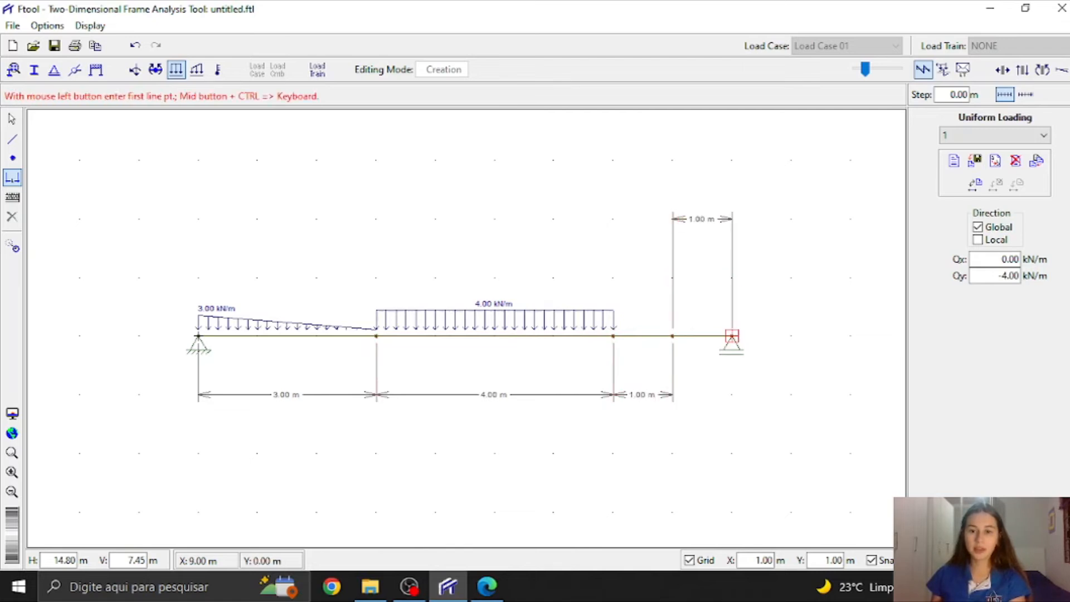
{"action": "left_click", "coordinate": [12, 118]}
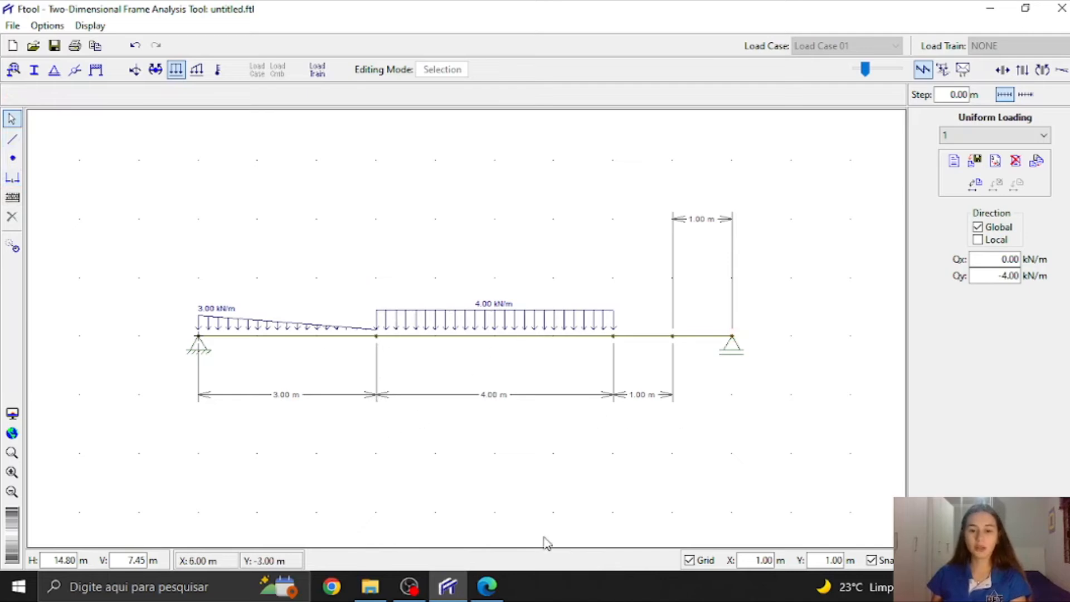
Step: Compare the dimension lines with the figure in the Edge PDF, and delete all four of them in Ftool
{"action": "left_click", "coordinate": [487, 586]}
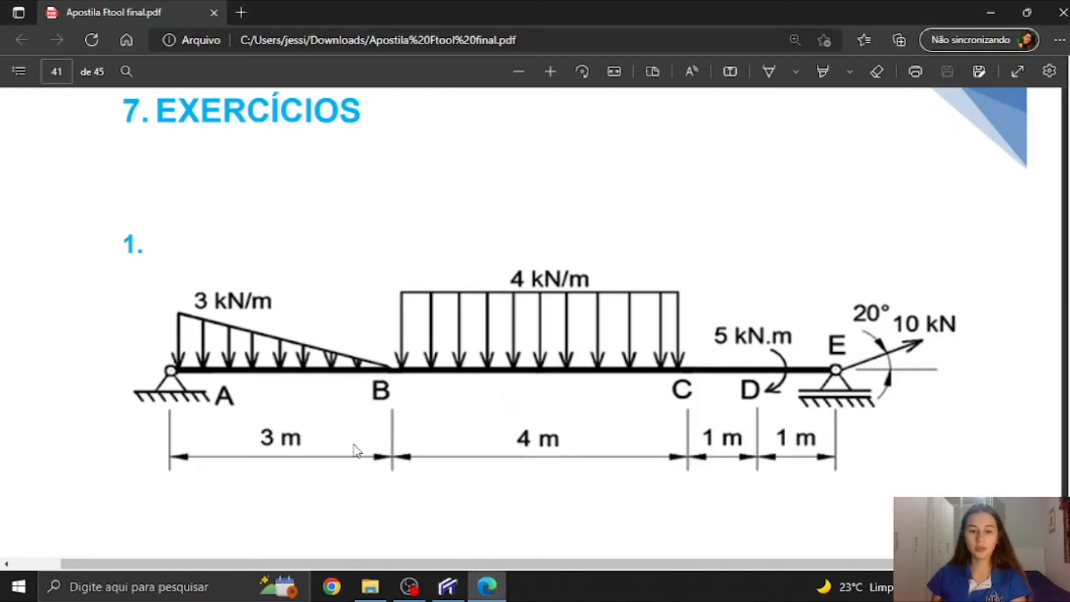
{"action": "left_click", "coordinate": [447, 586]}
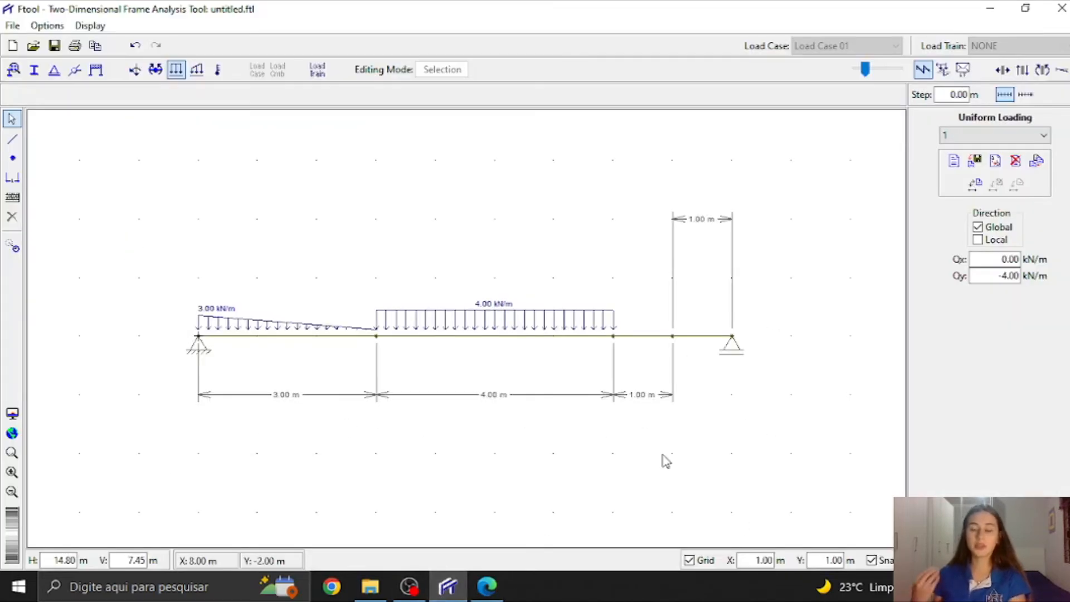
{"action": "left_click_drag", "start_coordinate": [738, 436], "coordinate": [194, 387]}
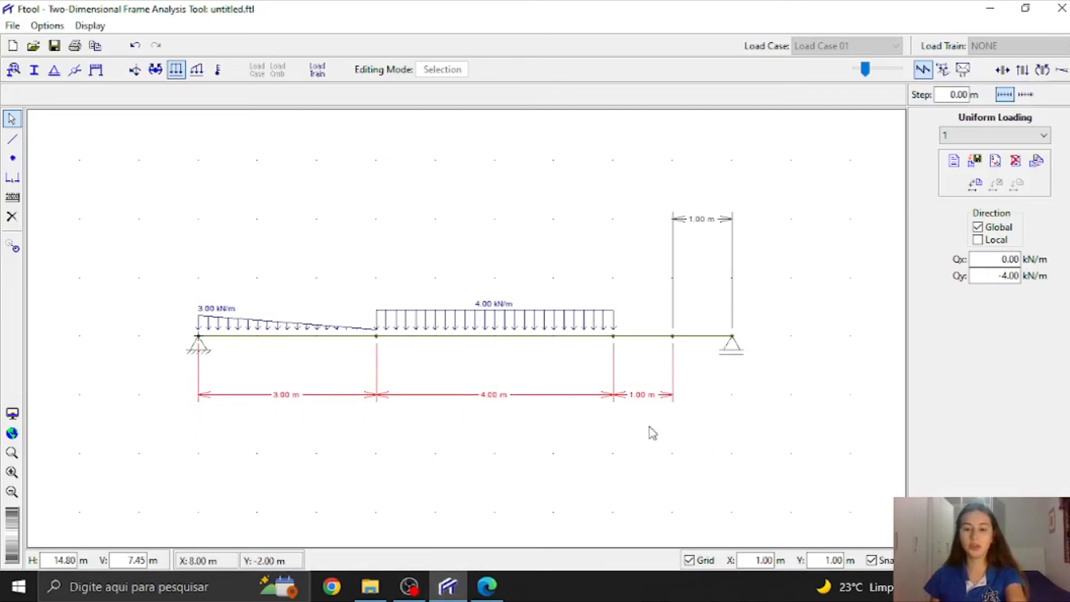
{"action": "left_click", "coordinate": [756, 442]}
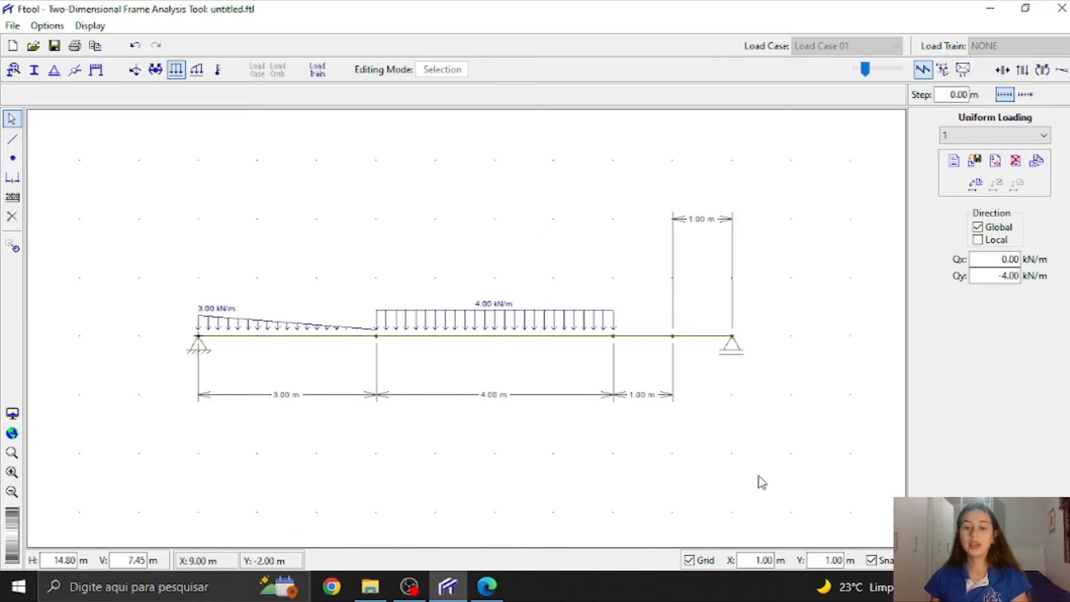
{"action": "left_click_drag", "start_coordinate": [760, 477], "coordinate": [140, 382]}
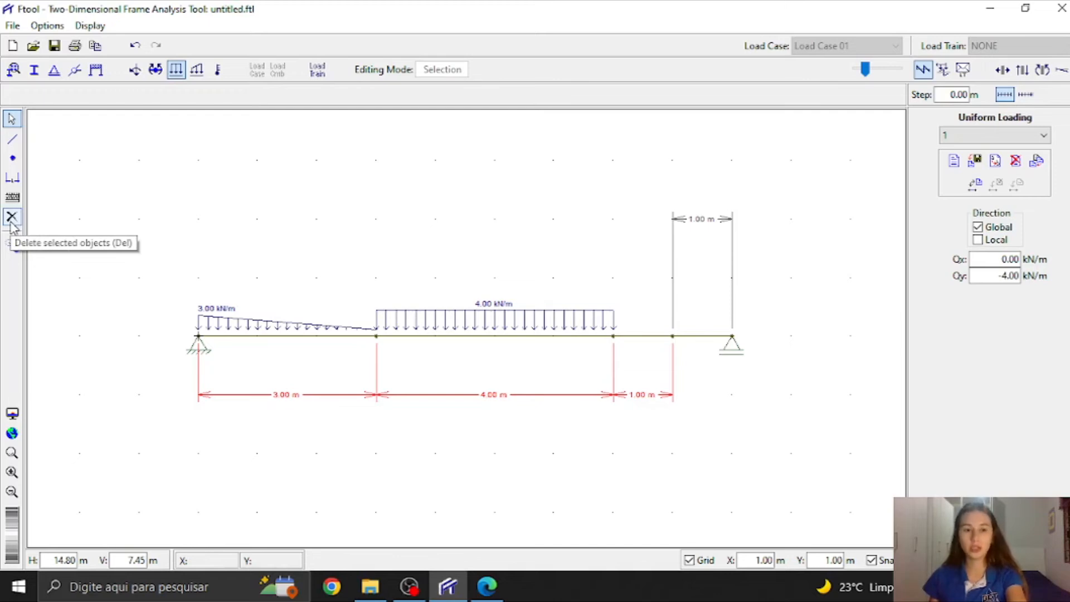
{"action": "key", "text": "Delete"}
{"action": "left_click_drag", "start_coordinate": [760, 291], "coordinate": [659, 252]}
{"action": "key", "text": "Delete"}
Step: Check the remaining loads in the Edge PDF, and create a nodal loading labelled 1 in Ftool
{"action": "scroll", "coordinate": [650, 276], "scroll_direction": "up", "scroll_amount": 1}
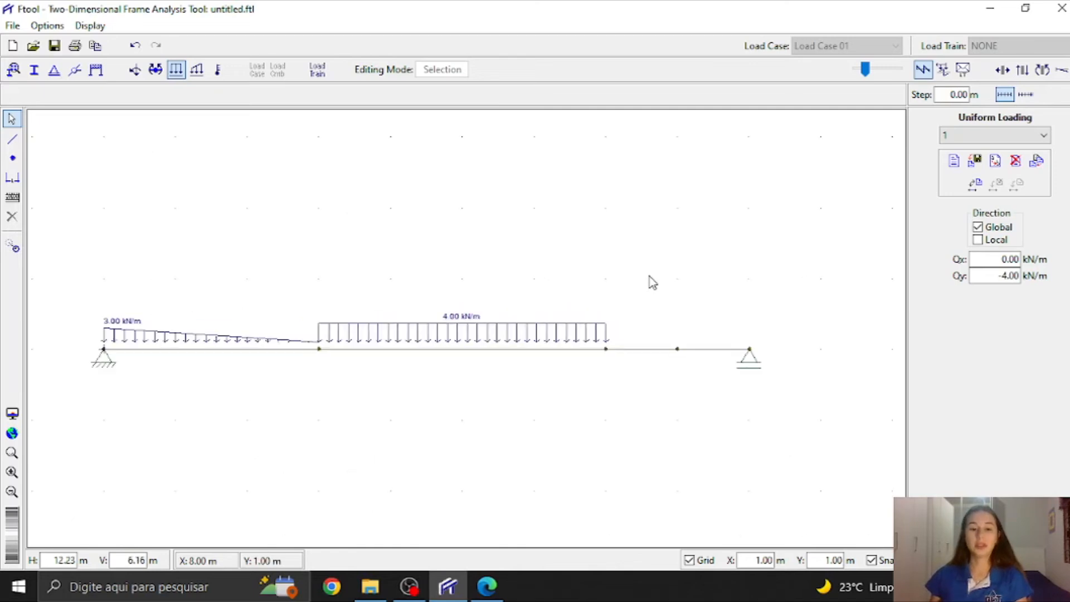
{"action": "scroll", "coordinate": [652, 377], "scroll_direction": "up", "scroll_amount": 1}
{"action": "scroll", "coordinate": [662, 378], "scroll_direction": "up", "scroll_amount": 1}
{"action": "scroll", "coordinate": [676, 417], "scroll_direction": "down", "scroll_amount": 2}
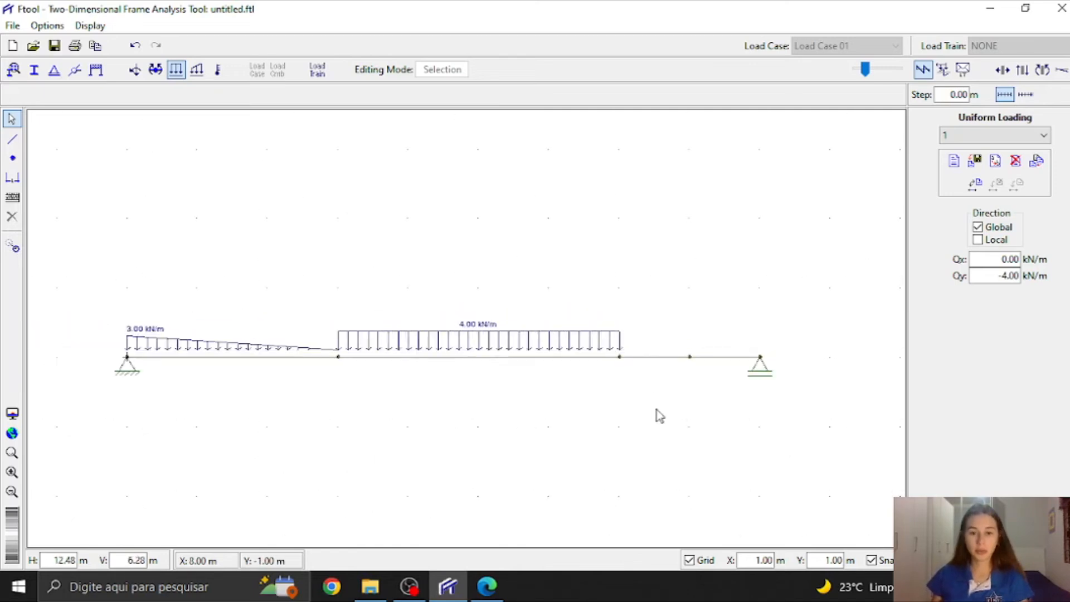
{"action": "left_click", "coordinate": [487, 587]}
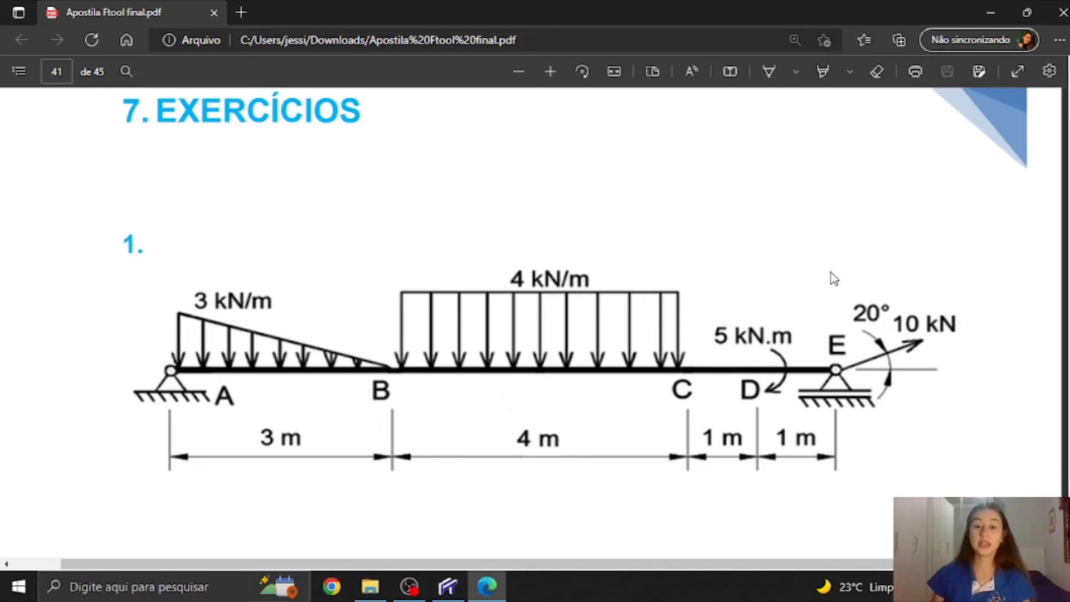
{"action": "left_click", "coordinate": [448, 587]}
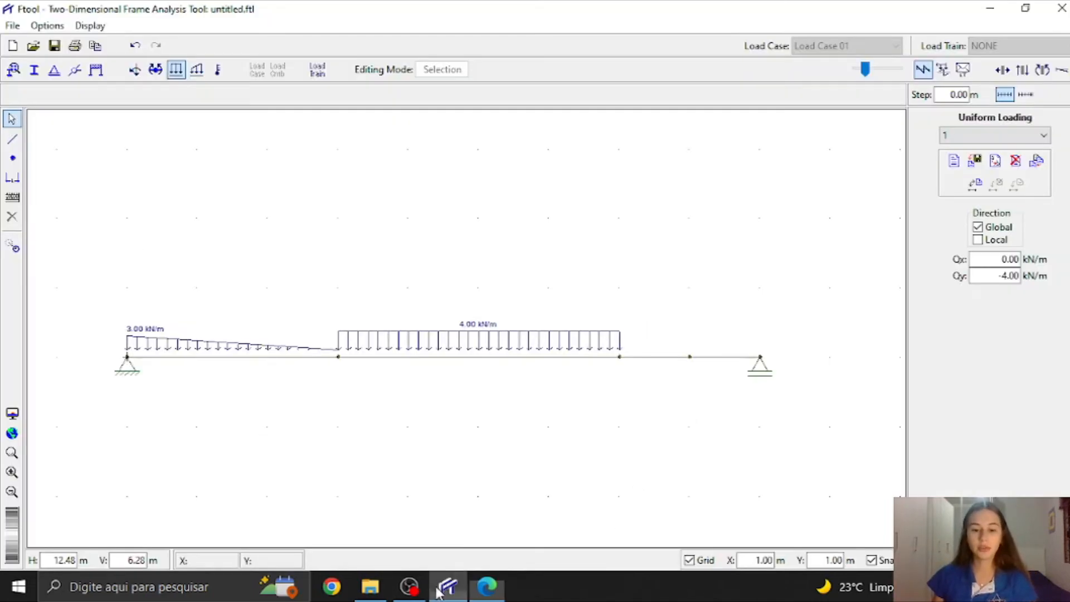
{"action": "left_click", "coordinate": [136, 71]}
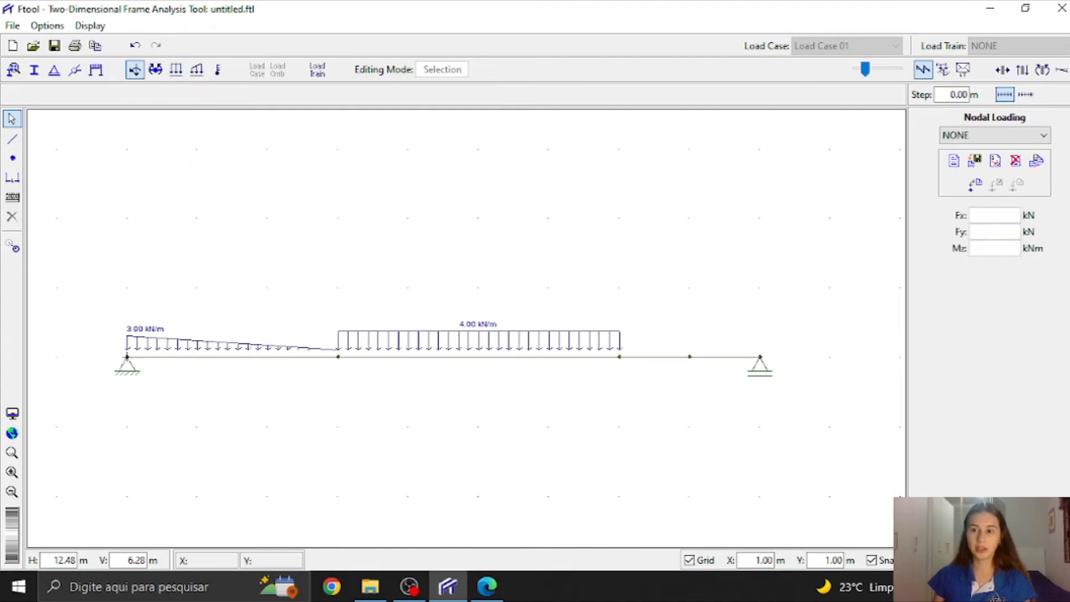
{"action": "left_click", "coordinate": [954, 162]}
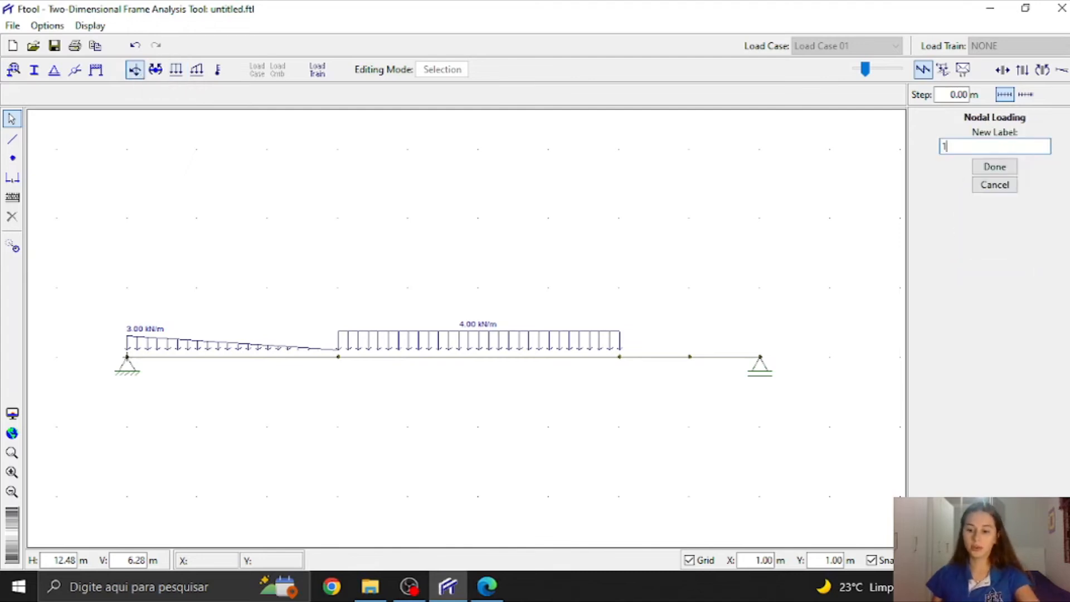
{"action": "type", "text": "1"}
{"action": "key", "text": "Return"}
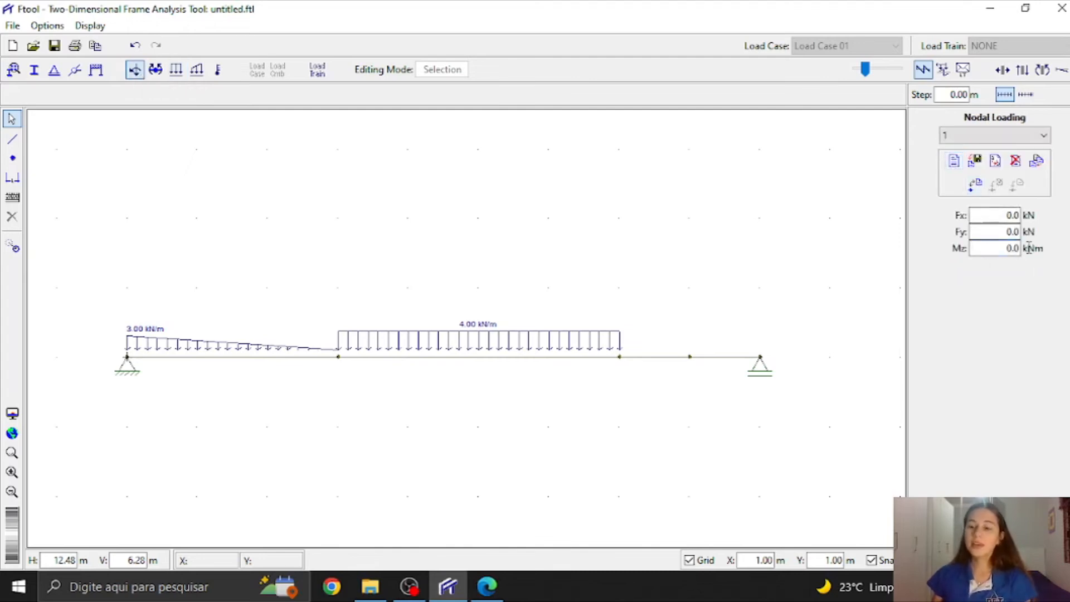
Step: Select node D and set nodal loading 1's Mz to -5 kNm, checking the moment against the Edge PDF
{"action": "left_click", "coordinate": [1030, 248]}
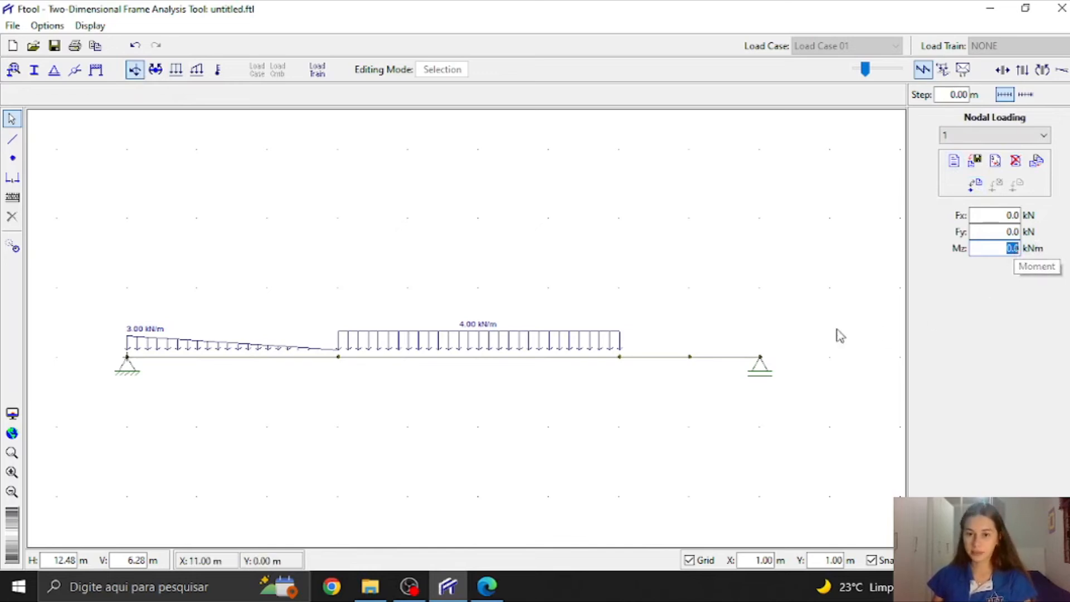
{"action": "left_click", "coordinate": [689, 358]}
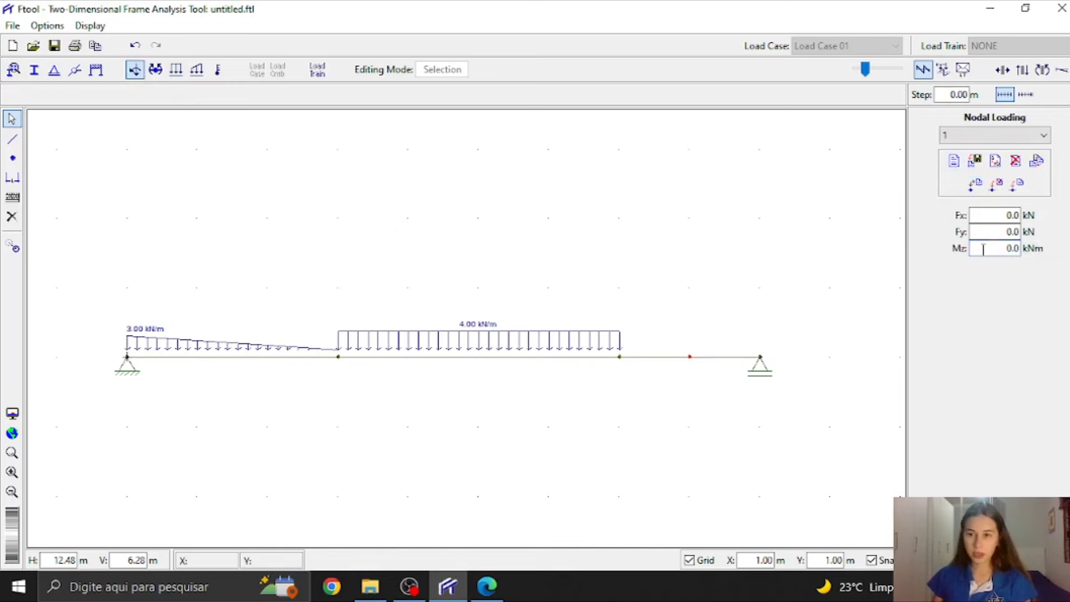
{"action": "left_click", "coordinate": [1020, 248]}
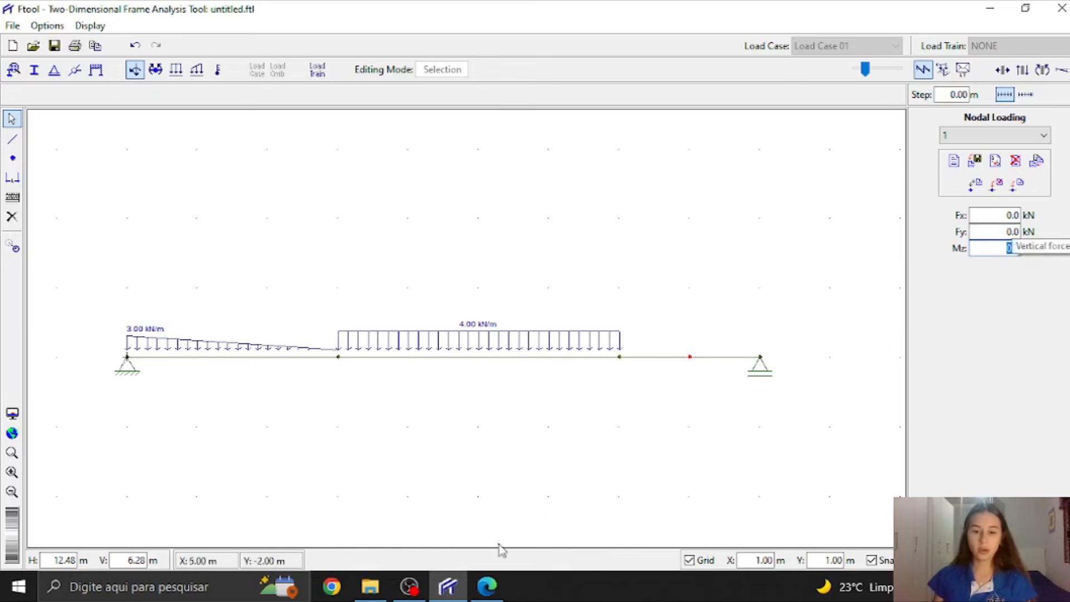
{"action": "left_click", "coordinate": [487, 586]}
{"action": "left_click", "coordinate": [449, 590]}
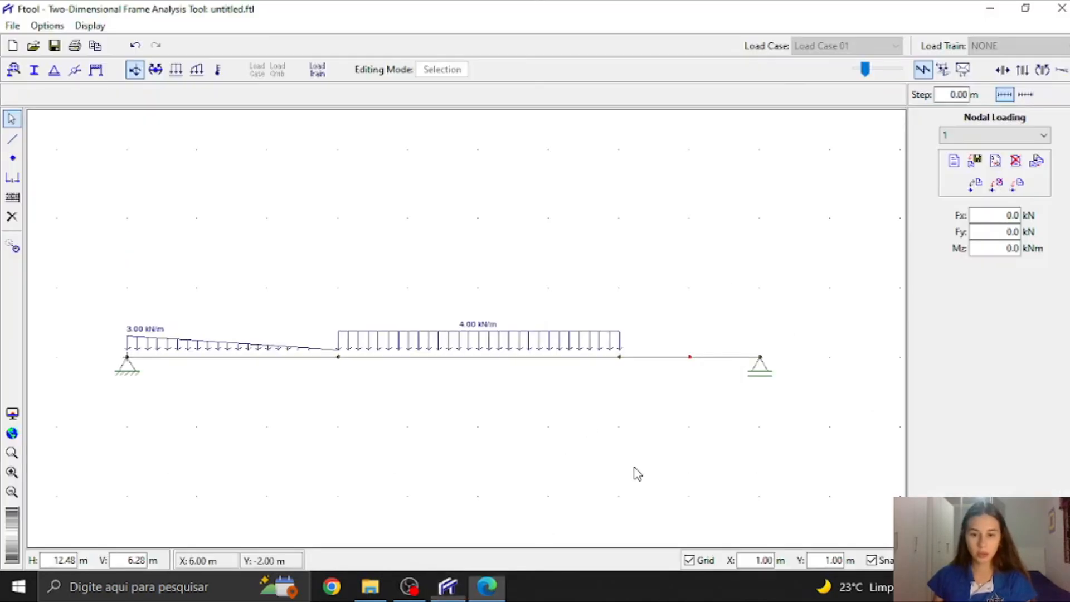
{"action": "left_click_drag", "start_coordinate": [1002, 244], "coordinate": [1048, 254]}
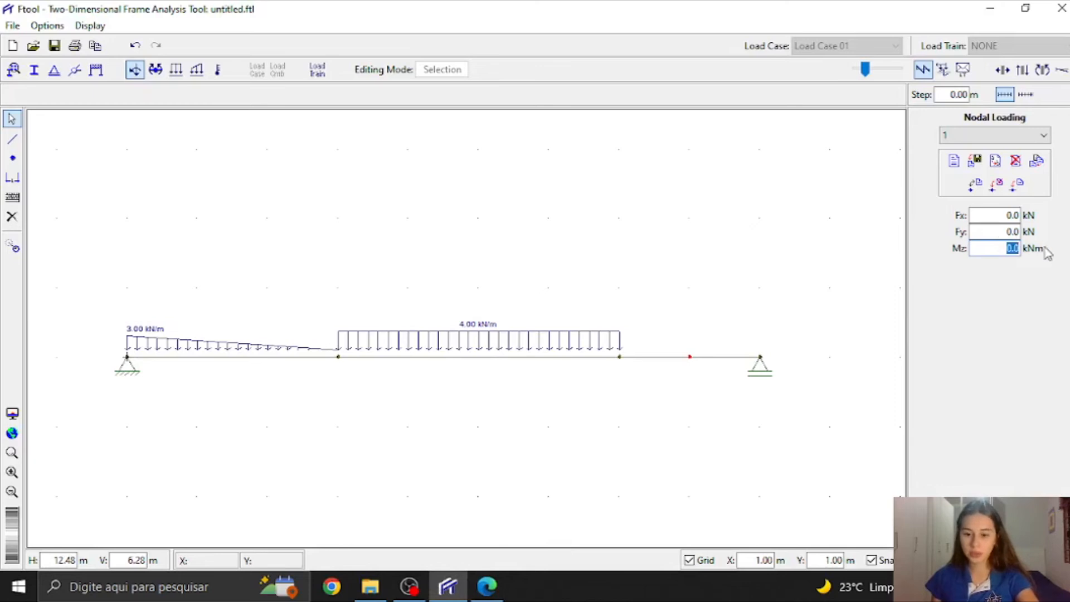
{"action": "type", "text": "-5"}
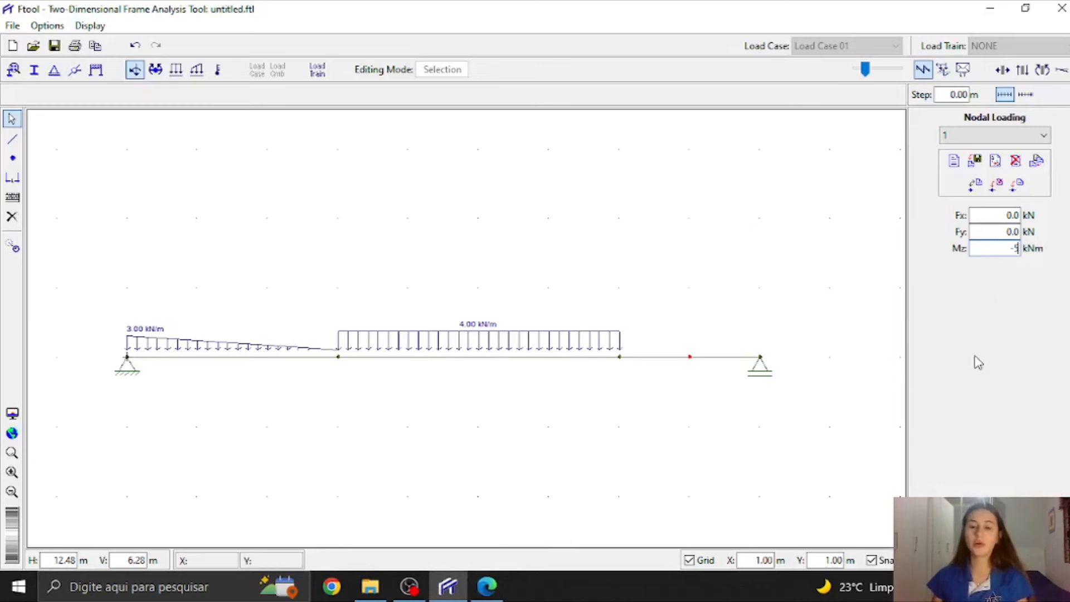
{"action": "left_click", "coordinate": [487, 587]}
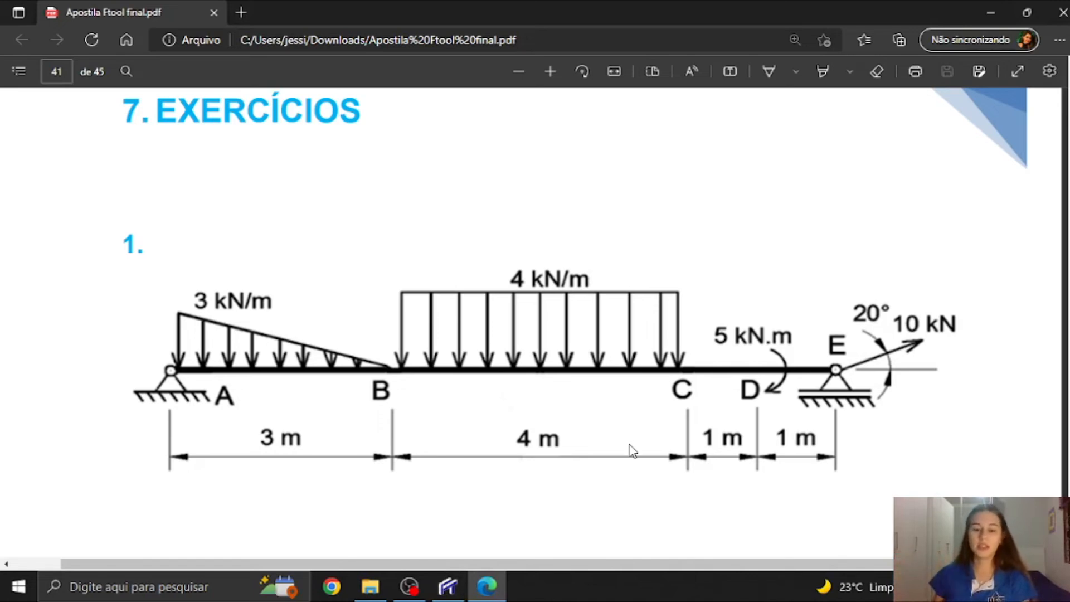
{"action": "left_click", "coordinate": [447, 587]}
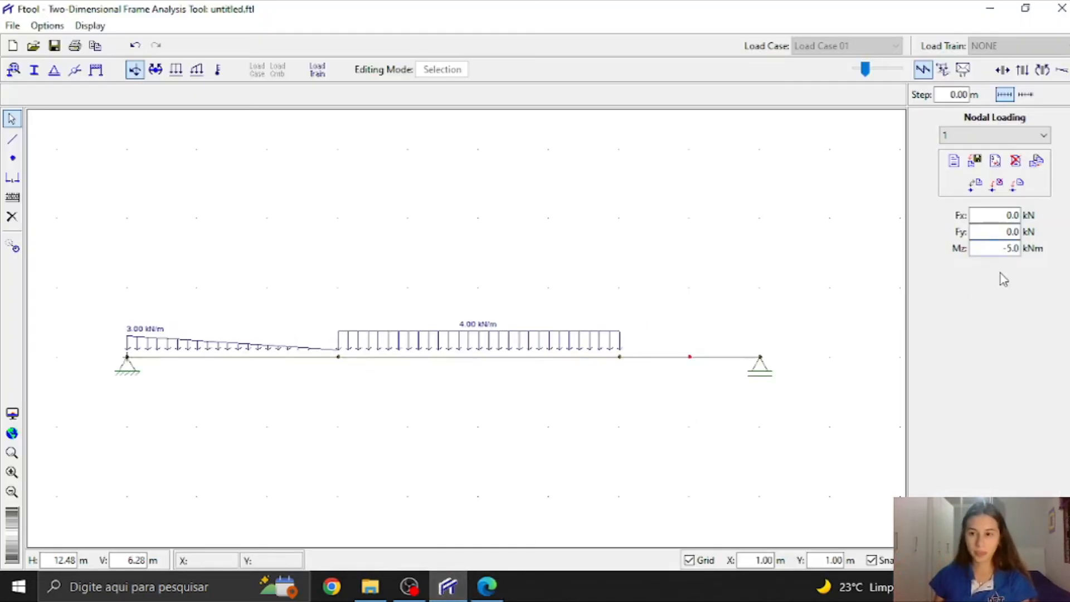
Step: Recheck the moment at D in the Edge PDF, and apply nodal loading 1 to node D in Ftool
{"action": "left_click", "coordinate": [1003, 248]}
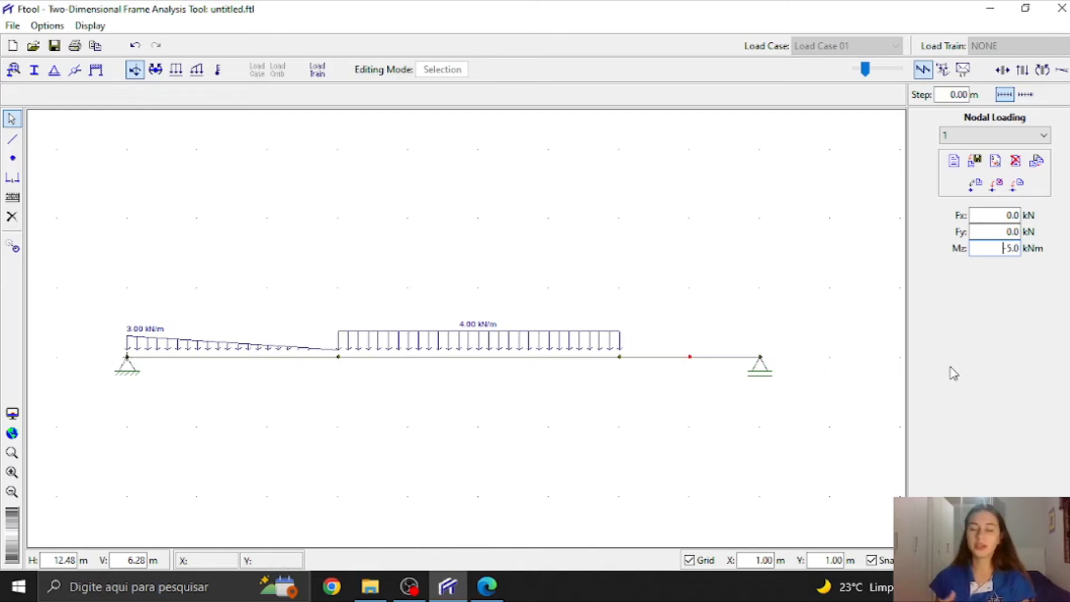
{"action": "left_click", "coordinate": [486, 586]}
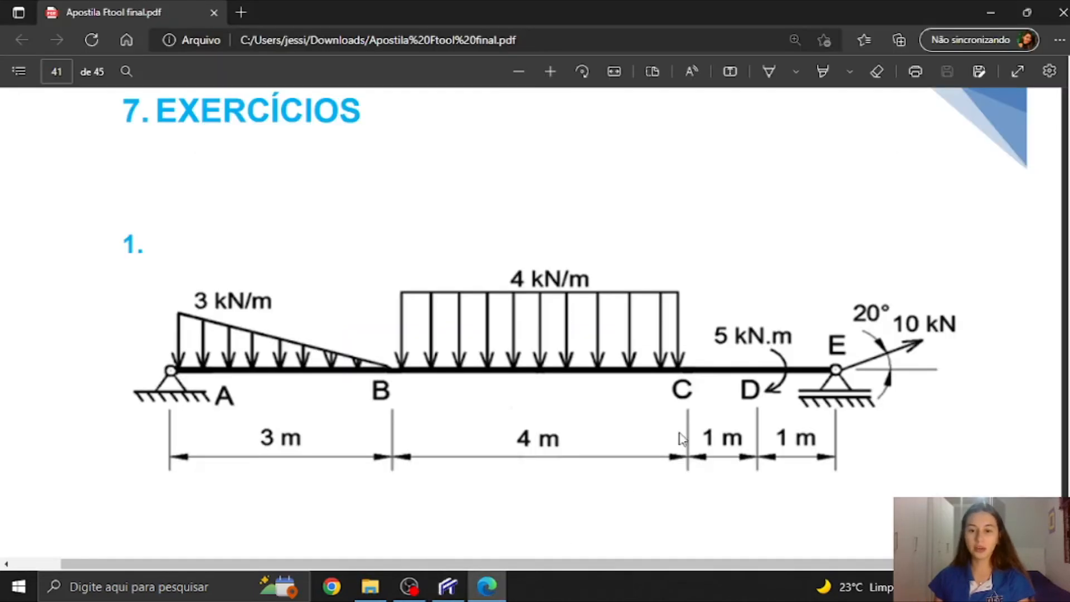
{"action": "left_click", "coordinate": [448, 585]}
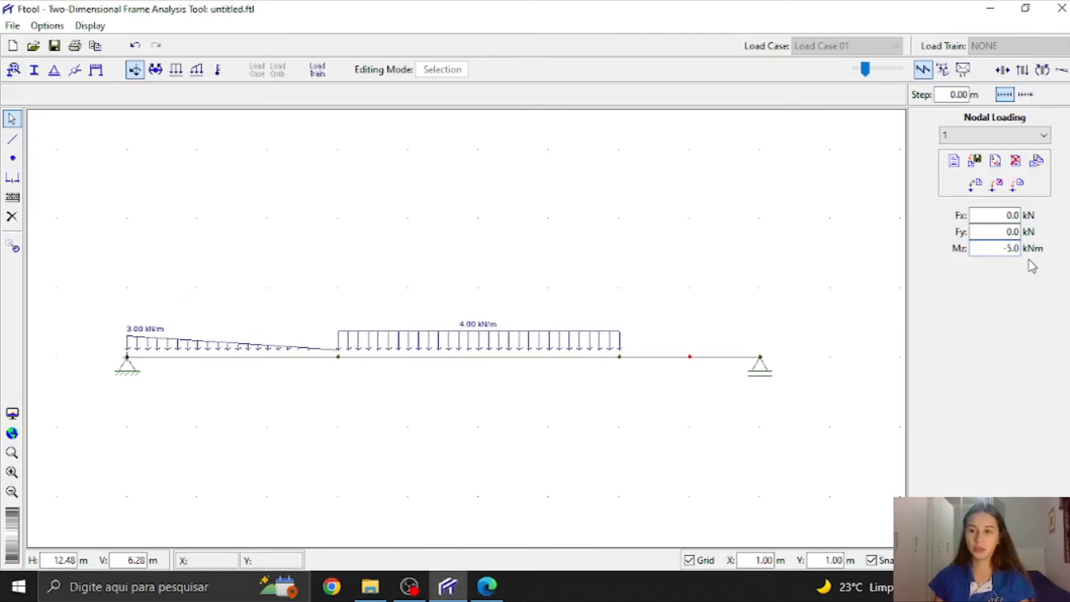
{"action": "left_click", "coordinate": [1015, 193]}
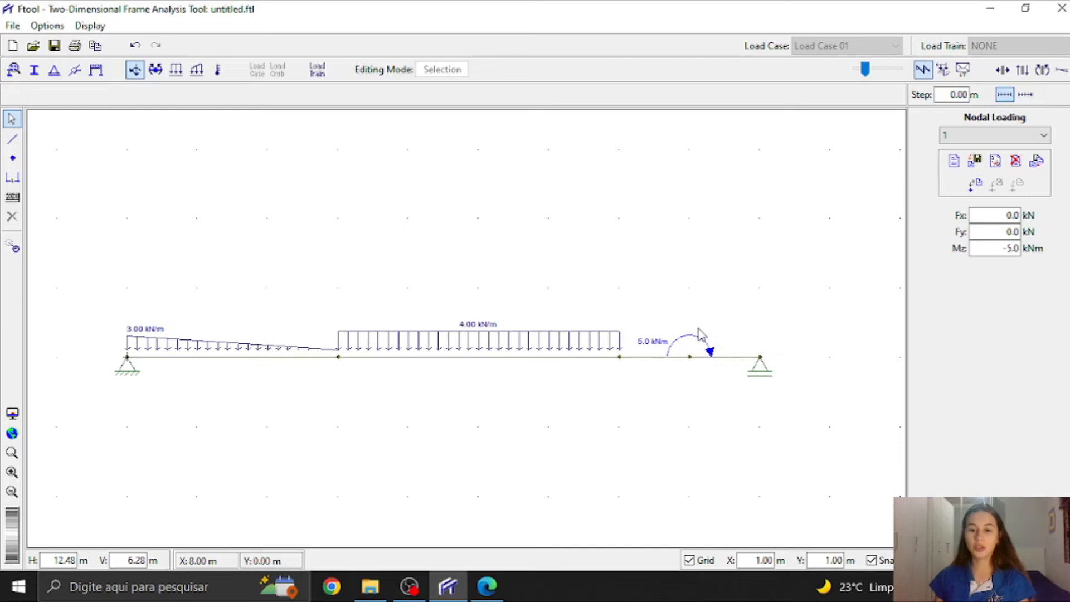
Step: Switch to the Edge PDF to compare the moment at D and examine the inclined force at support E
{"action": "scroll", "coordinate": [704, 380], "scroll_direction": "down", "scroll_amount": 2}
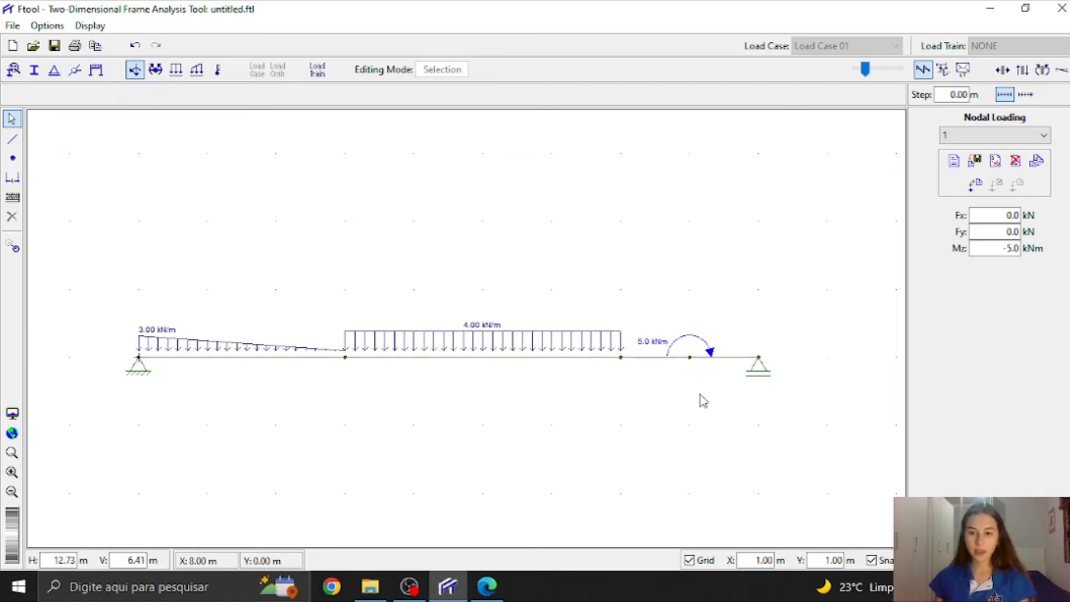
{"action": "left_click", "coordinate": [495, 589]}
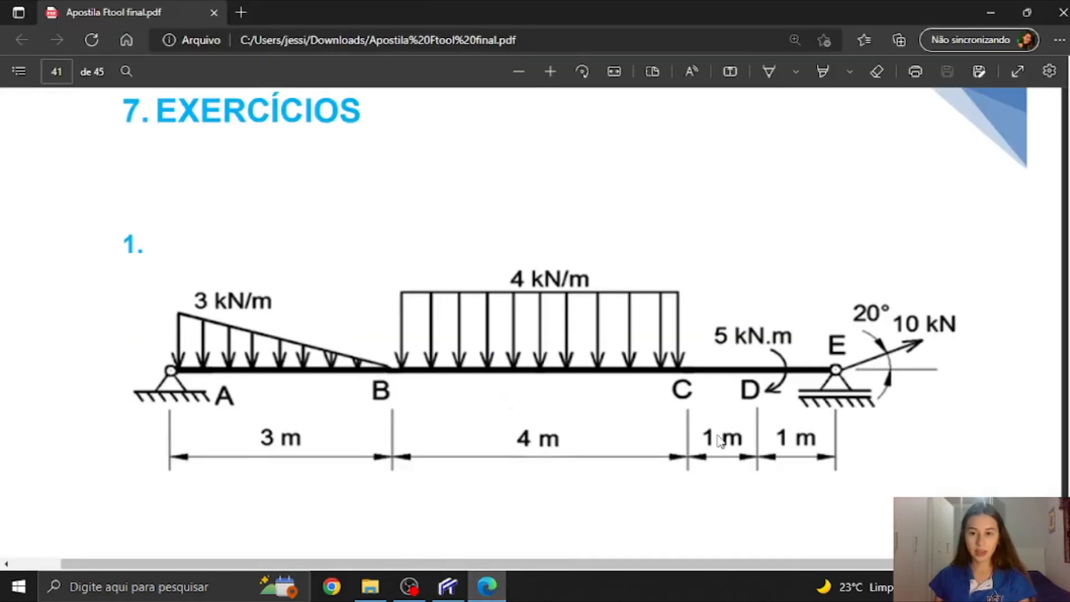